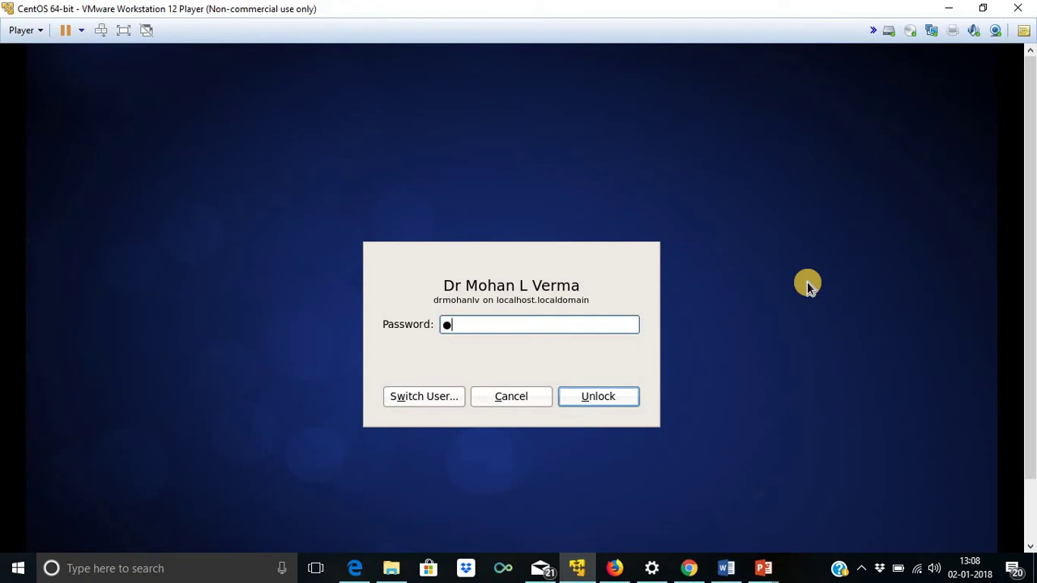
Step: Unlock the CentOS desktop session by entering the account password
text(**)
key(Return)
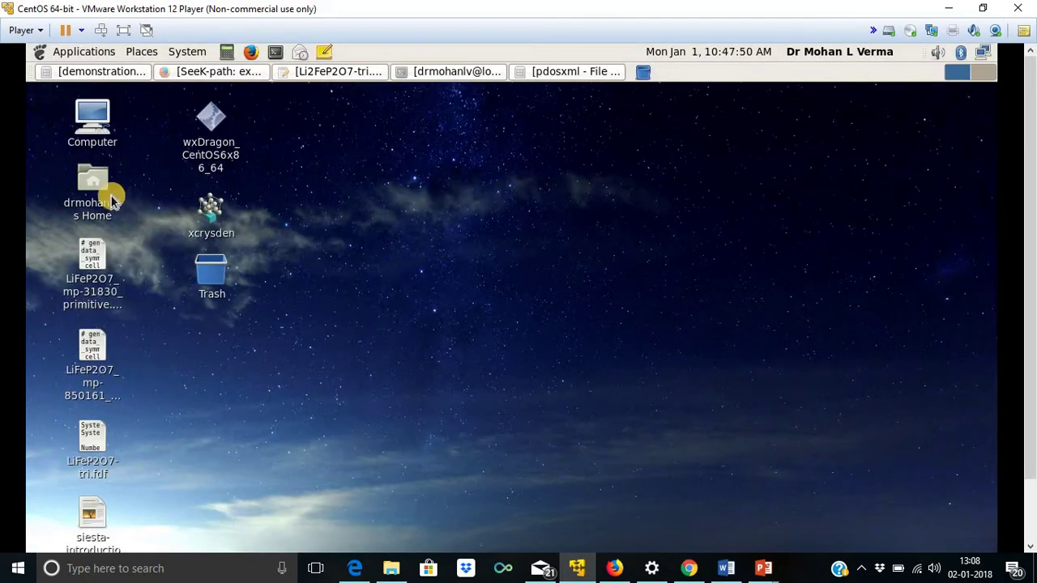
Step: Open the "strucutre analysis" folder inside demonstration_presentation in the home folder
double_click(93, 180)
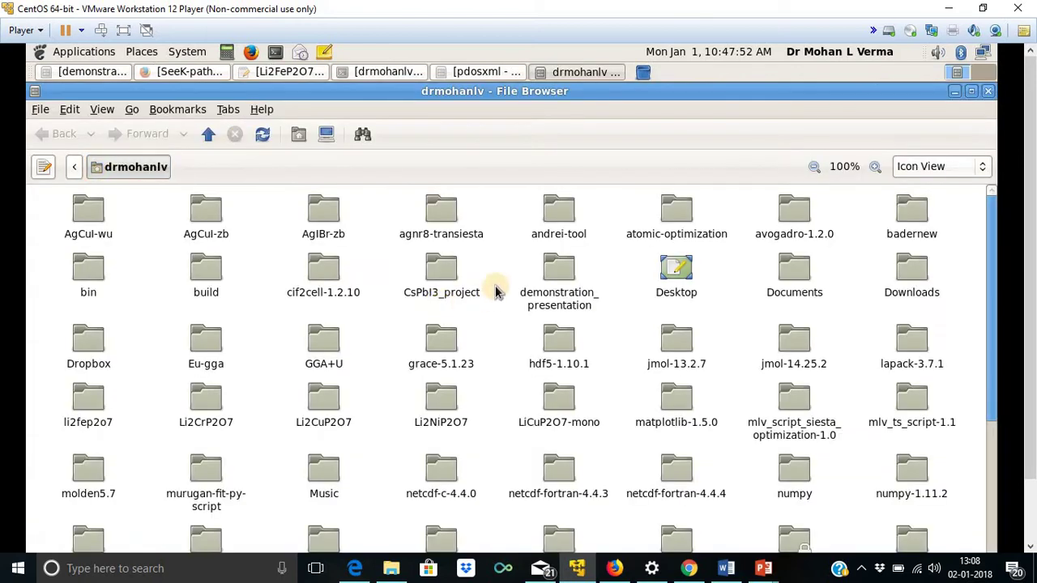
double_click(559, 272)
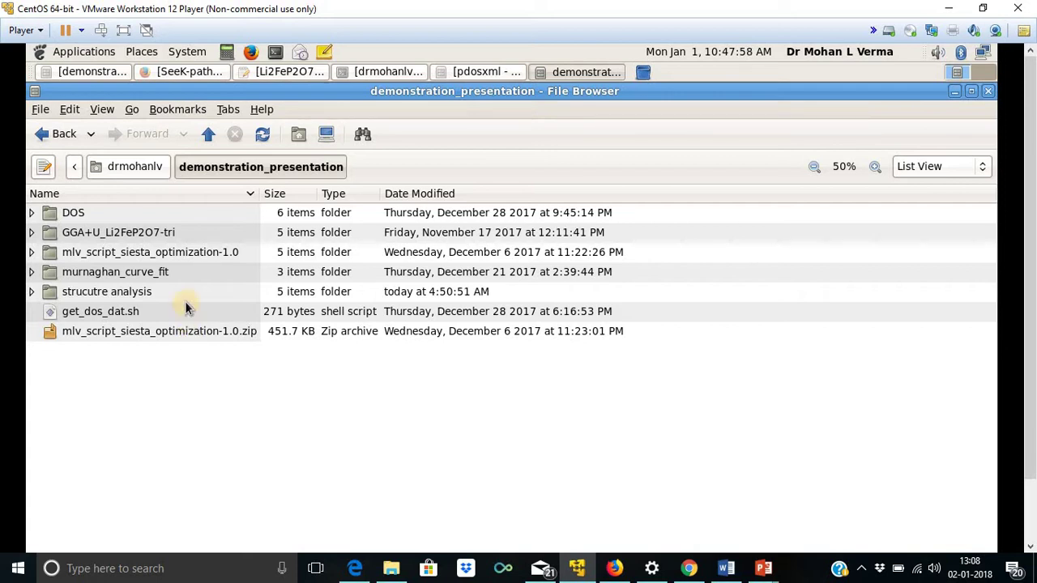
double_click(108, 293)
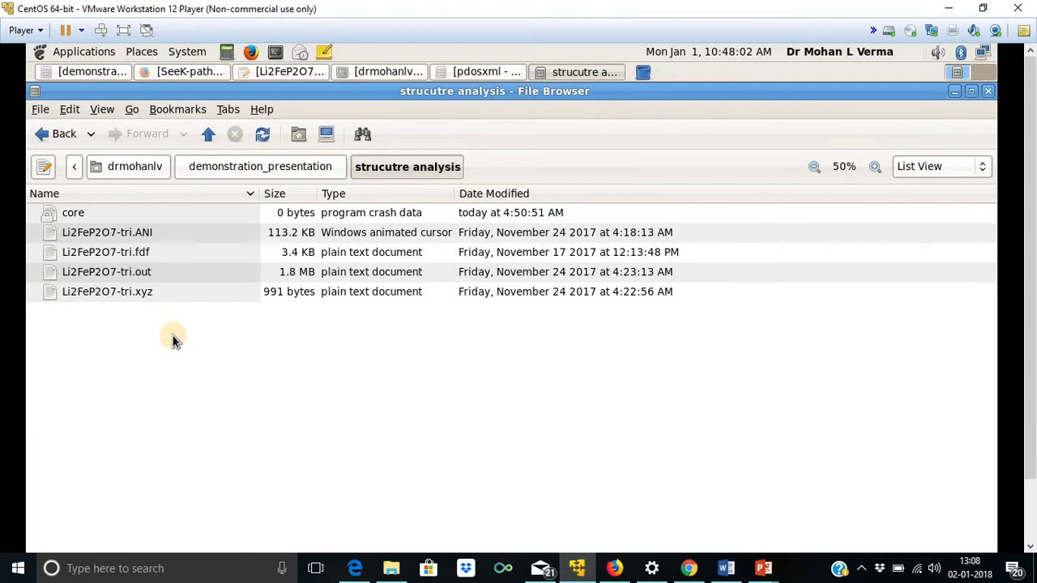
Step: Open Li2FeP2O7-tri.fdf and review its lattice, species, k-point, basis and LDAU settings
double_click(167, 253)
scroll(486, 351, down, 20)
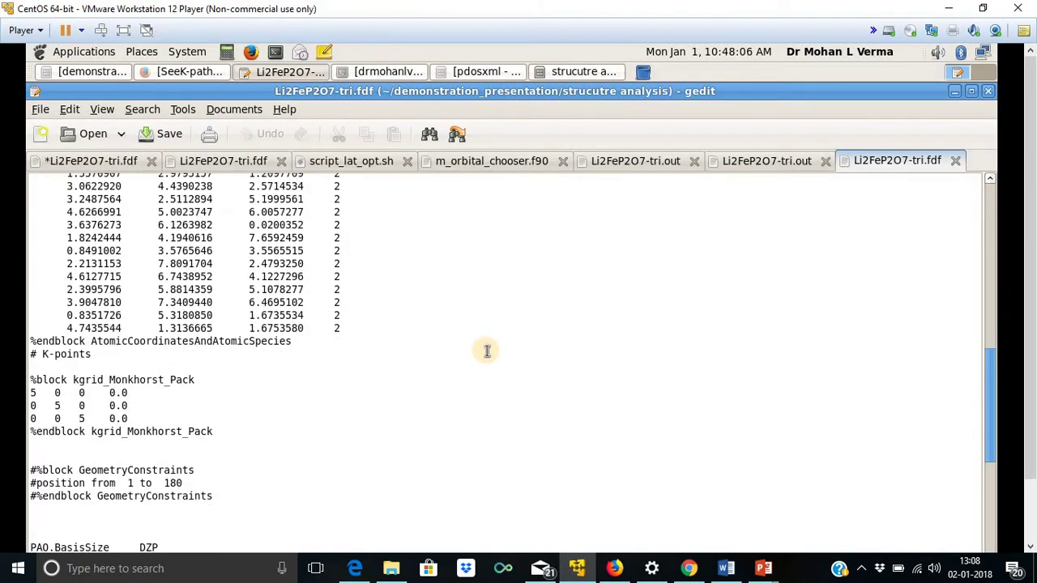
scroll(478, 351, down, 8)
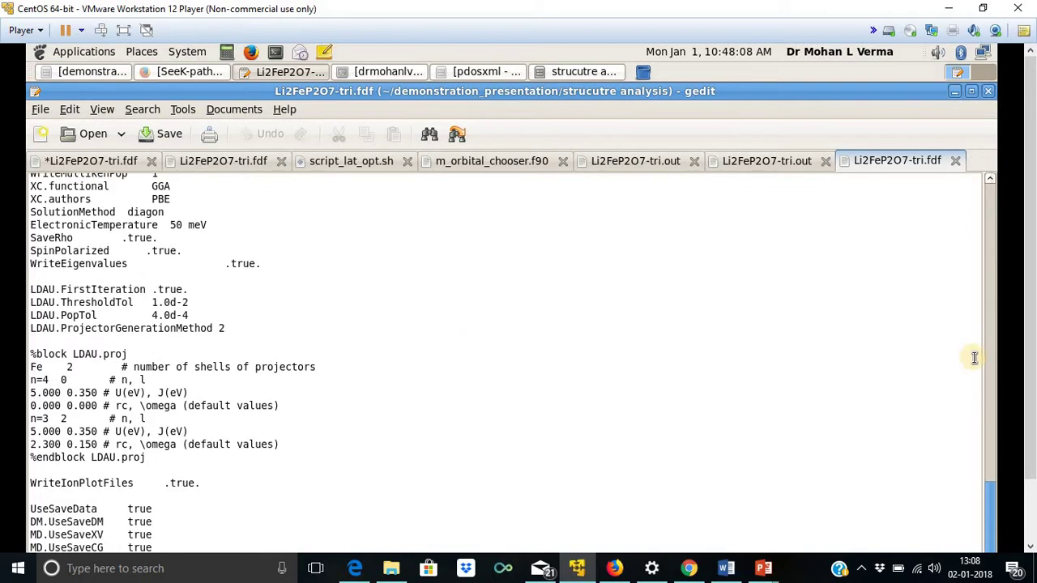
scroll(1029, 395, down, 3)
scroll(678, 346, up, 20)
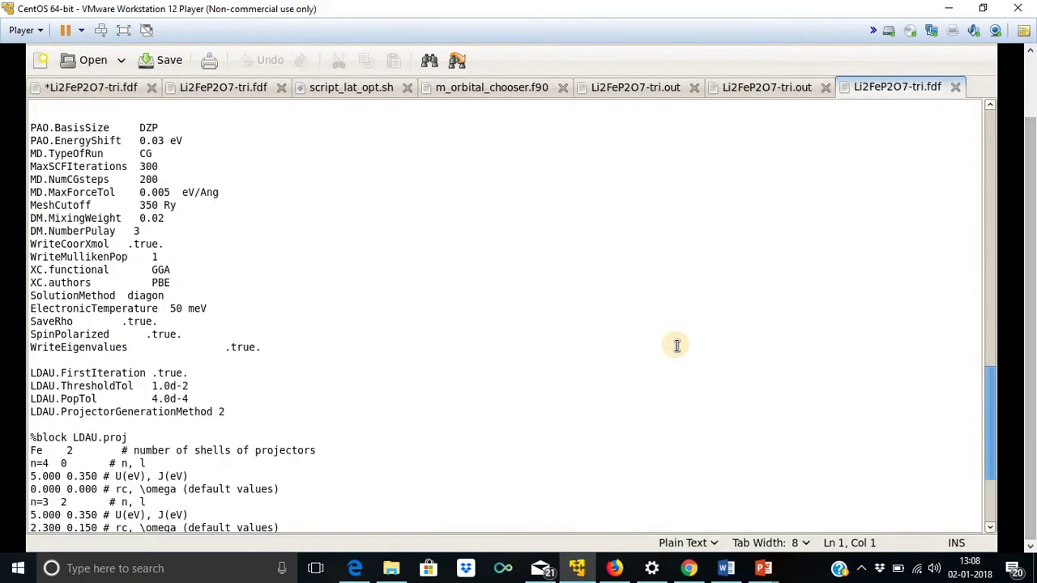
scroll(677, 346, up, 8)
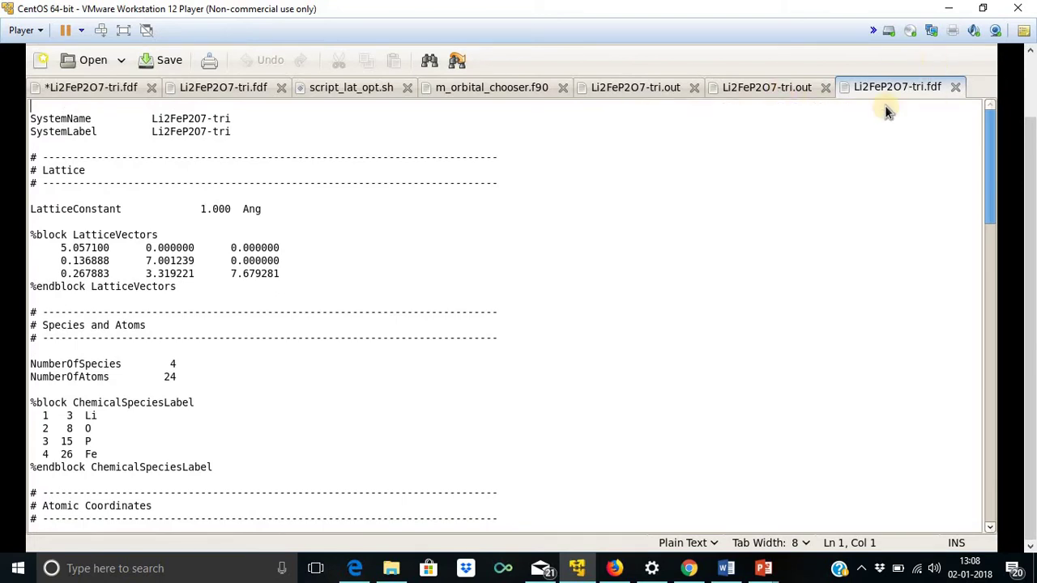
Step: Look through the Mulliken populations and SCF iterations in the already open Li2FeP2O7-tri.out, and minimize the text editor
click(785, 87)
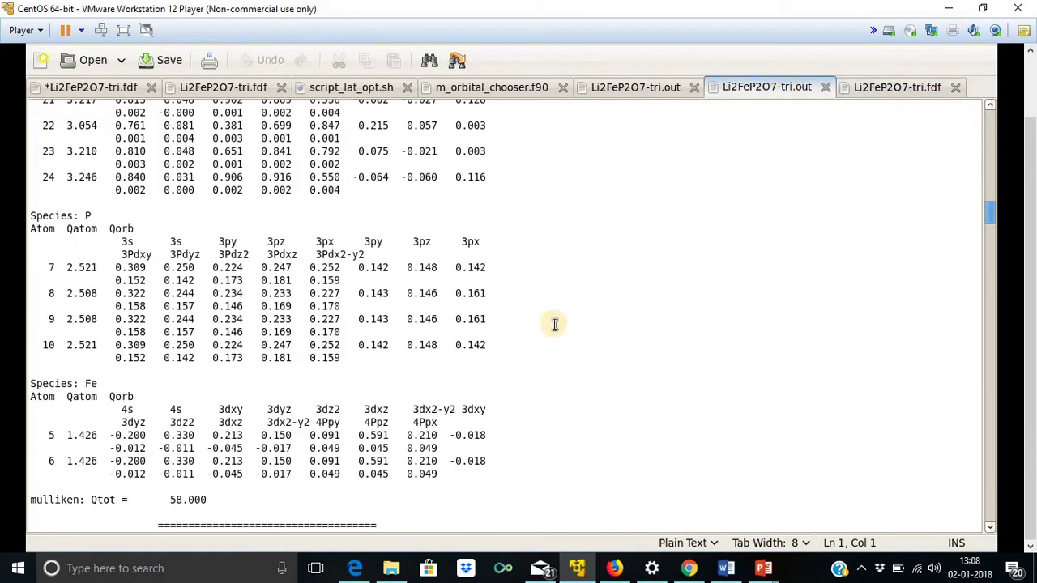
scroll(556, 324, up, 15)
scroll(556, 324, up, 20)
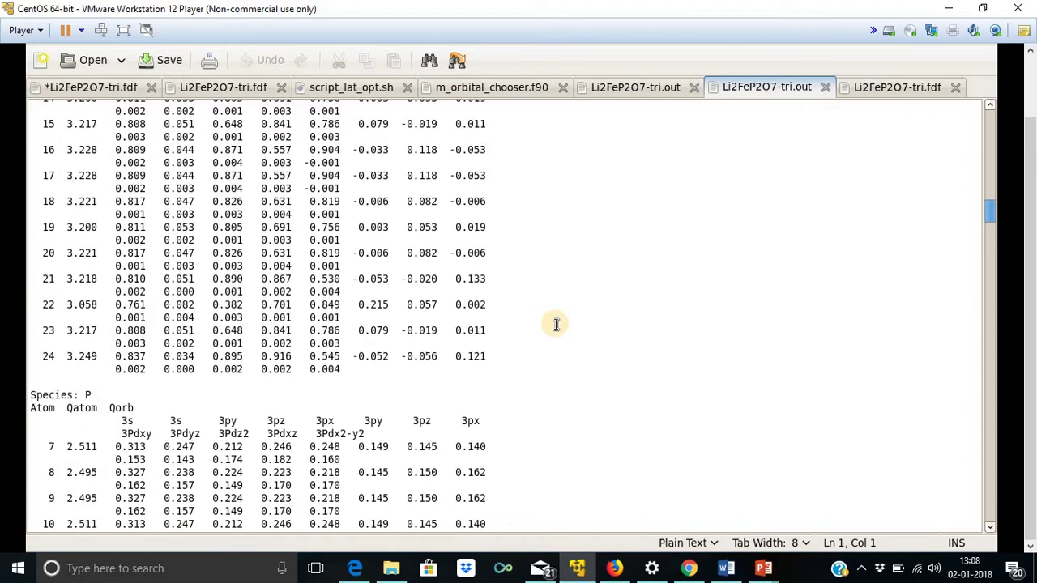
scroll(556, 325, up, 20)
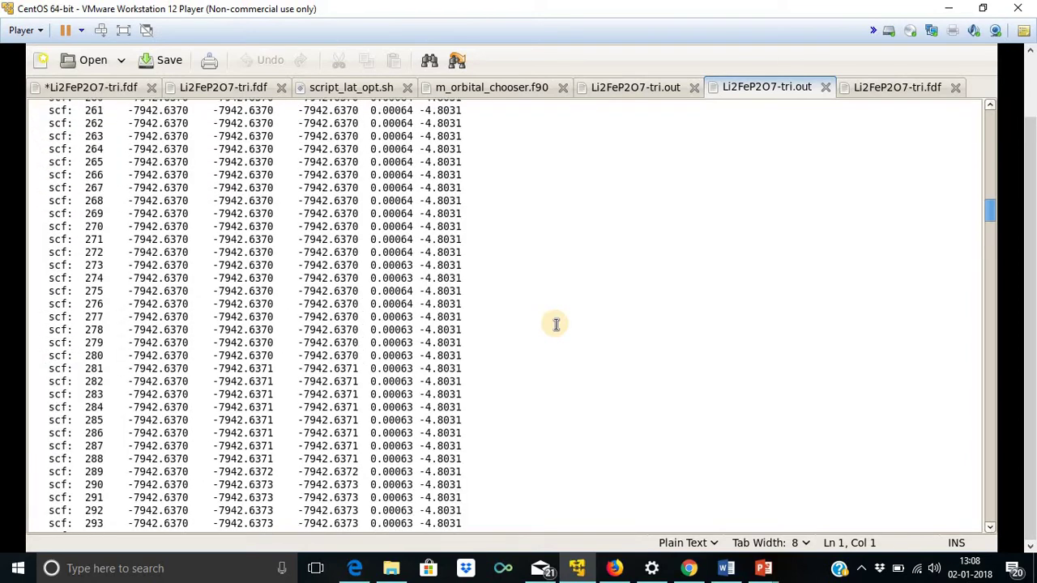
drag(991, 209, 953, 99)
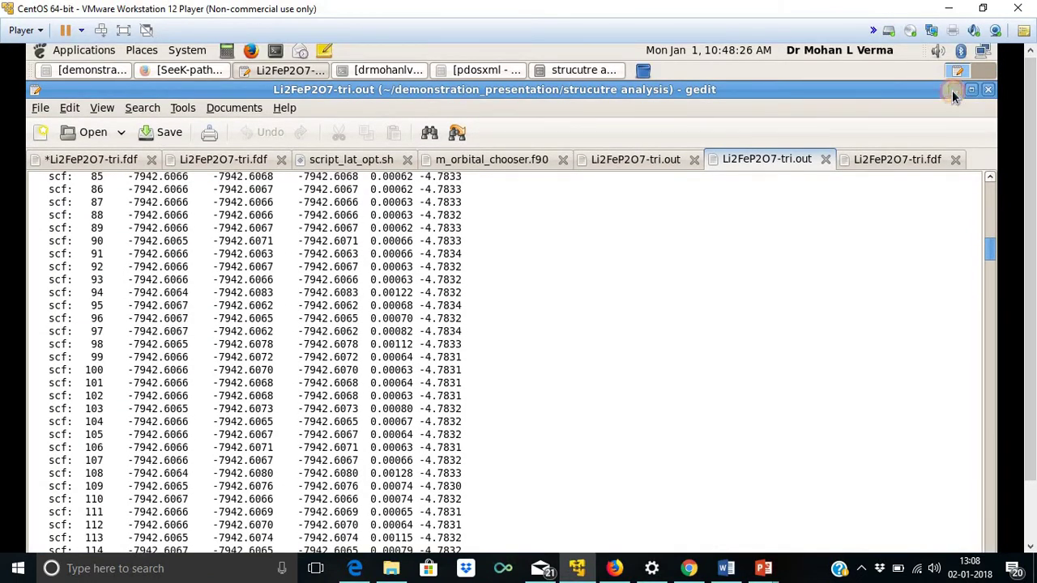
click(954, 90)
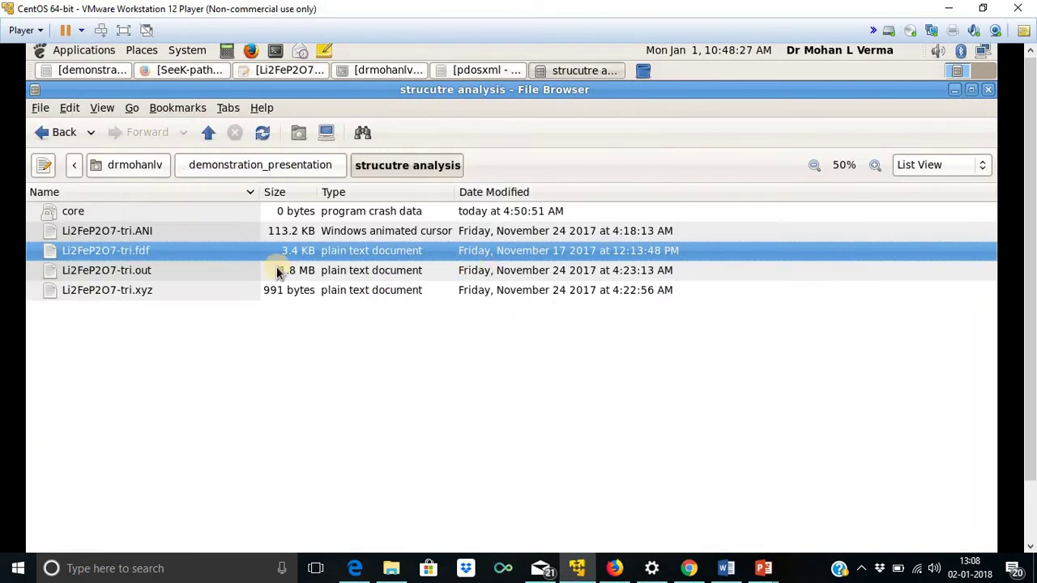
Step: Browse the calculation files in the optim folder of demonstration_presentation/GGA+U_Li2FeP2O7-tri
click(227, 167)
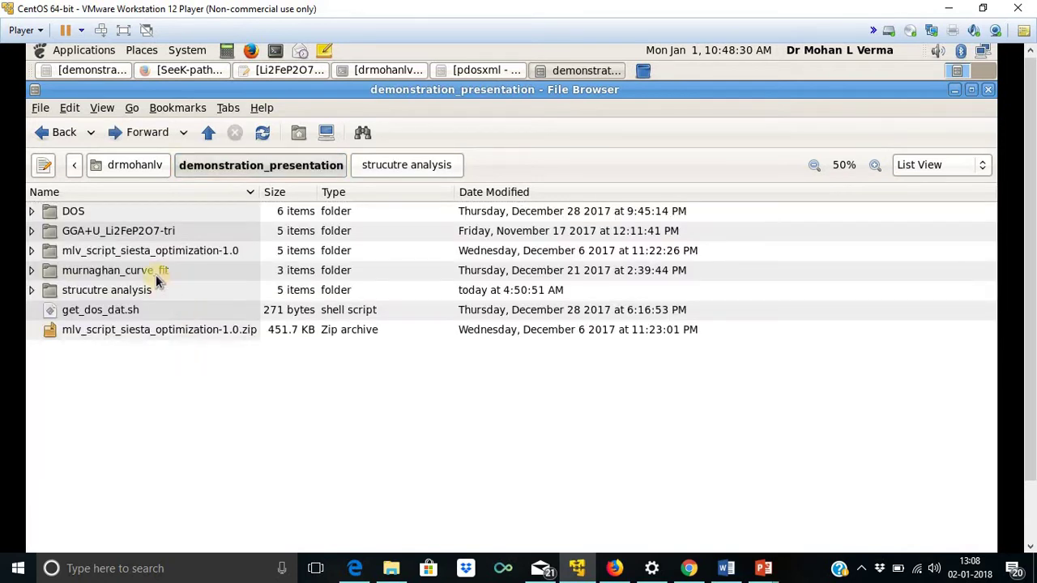
double_click(139, 231)
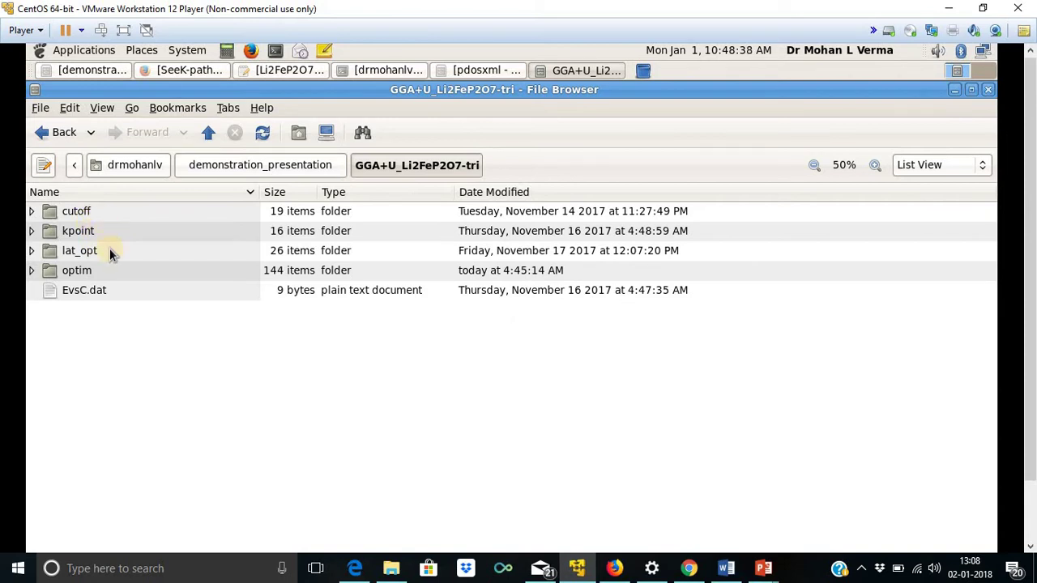
double_click(97, 270)
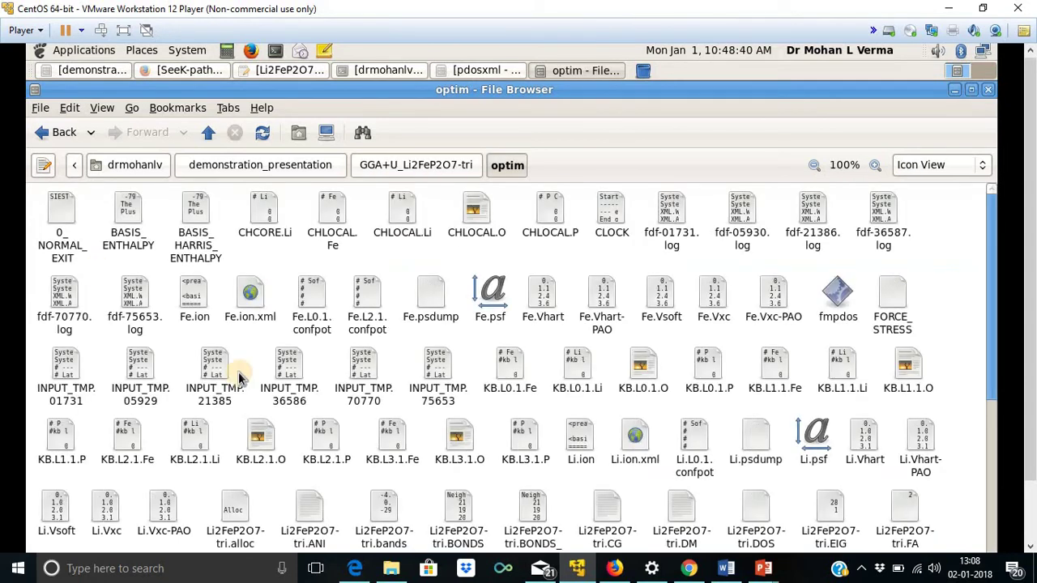
scroll(680, 373, down, 5)
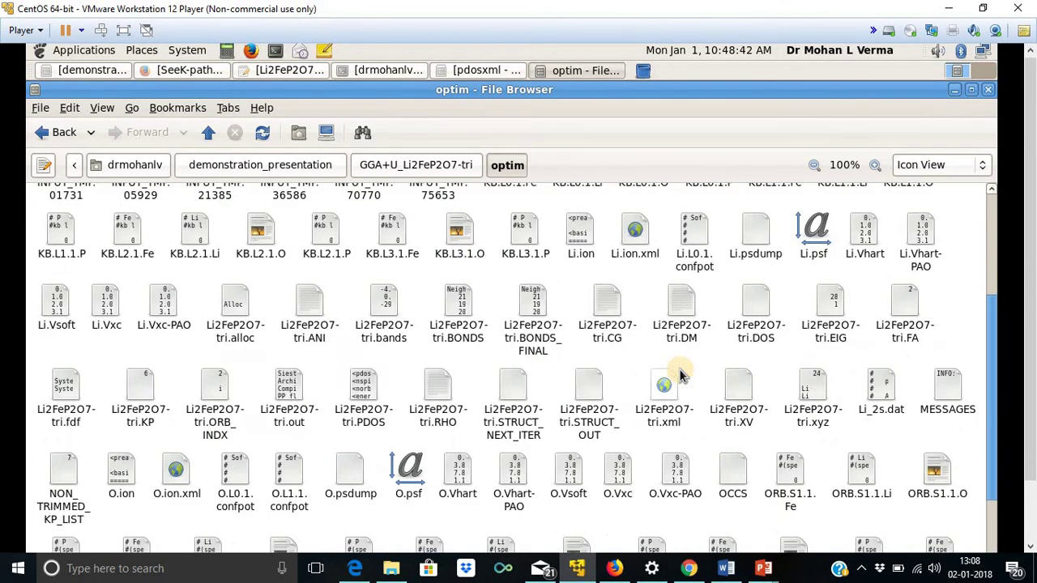
scroll(680, 375, down, 5)
scroll(687, 393, up, 4)
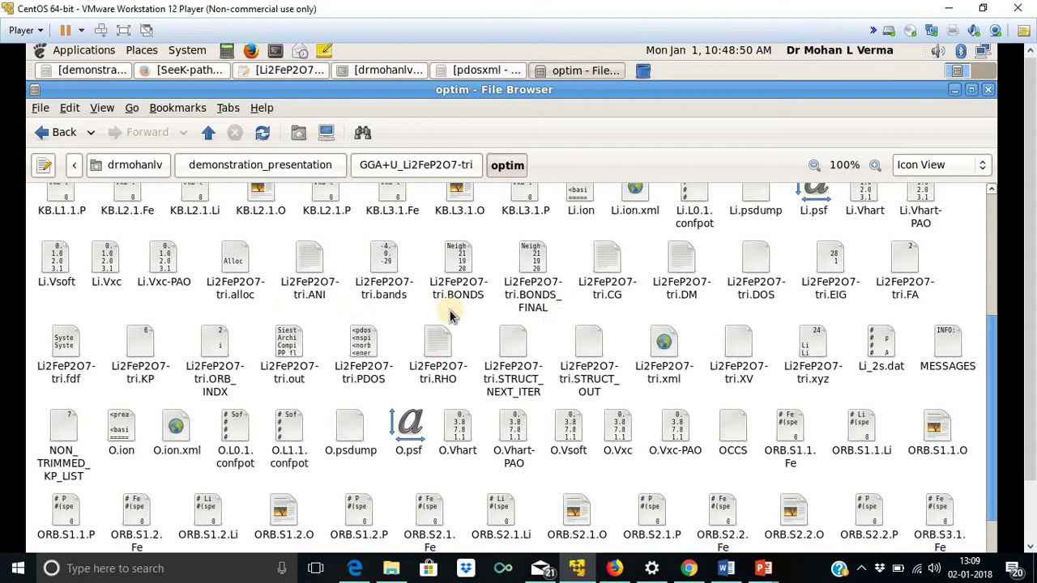
Step: Return to the "strucutre analysis" folder under demonstration_presentation and open Li2FeP2O7-tri.out
click(301, 168)
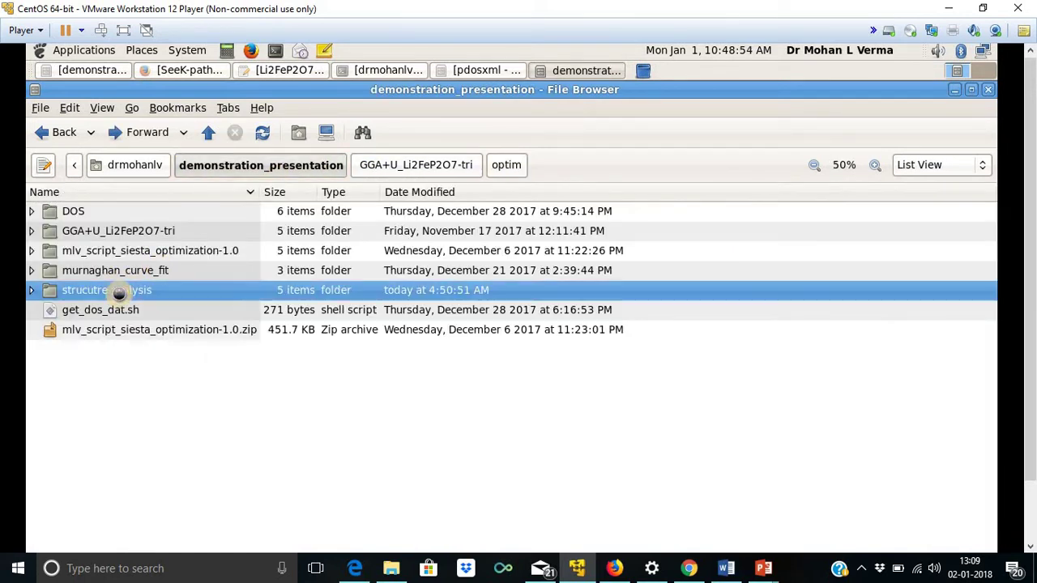
double_click(119, 292)
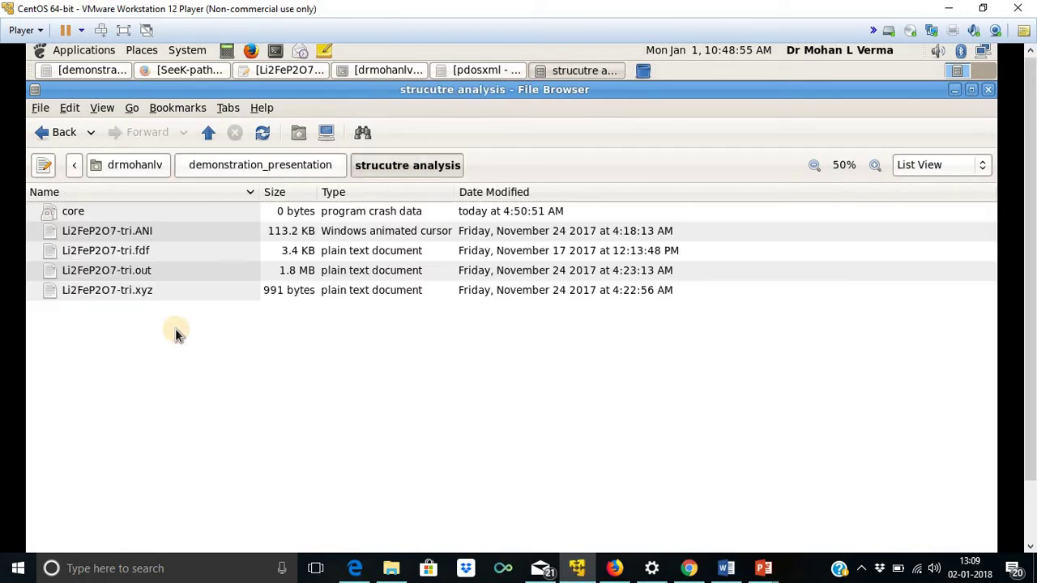
double_click(144, 274)
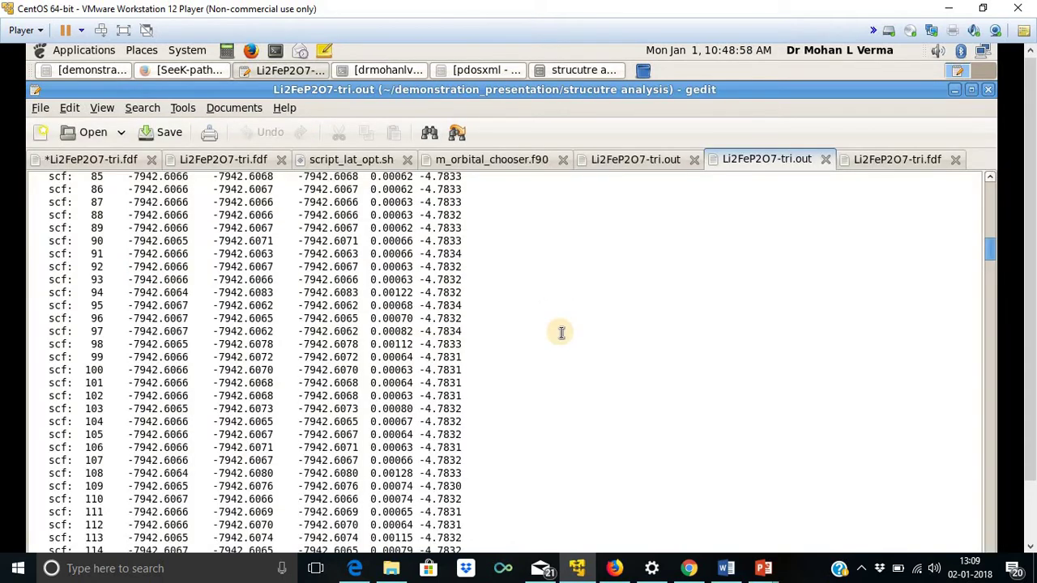
Step: Examine the beginning of Li2FeP2O7-tri.out, covering the atomic coordinates, pseudopotential information and basis orbital sections
scroll(560, 332, up, 4)
drag(995, 254, 992, 177)
scroll(651, 346, down, 5)
scroll(555, 334, down, 20)
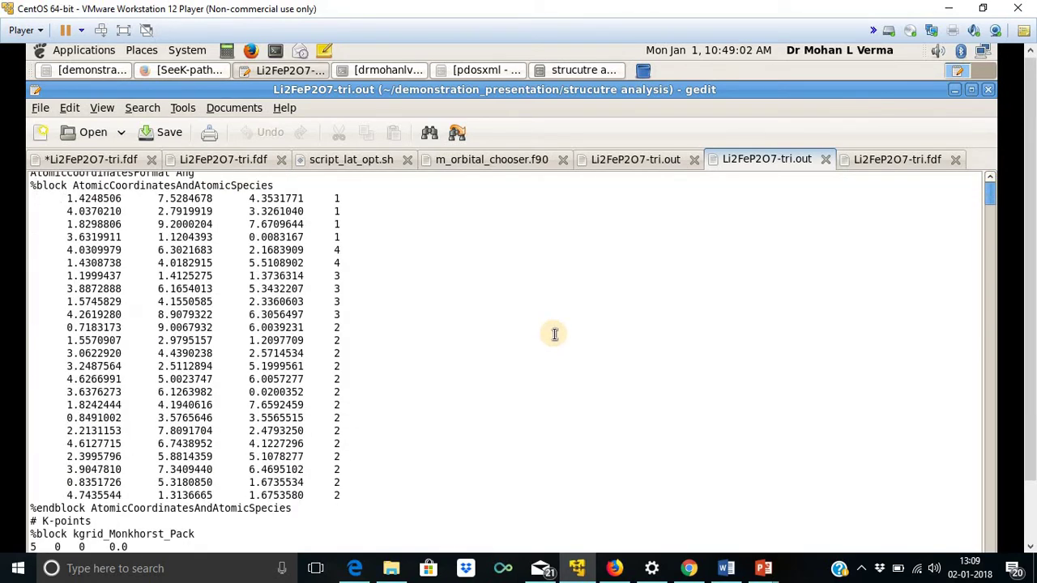
scroll(555, 334, down, 13)
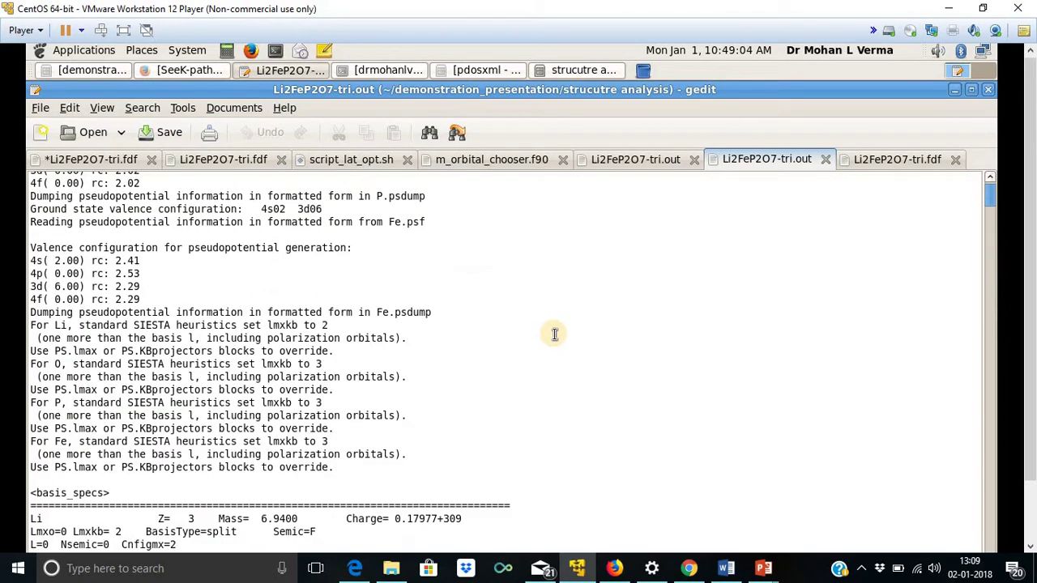
scroll(555, 334, up, 4)
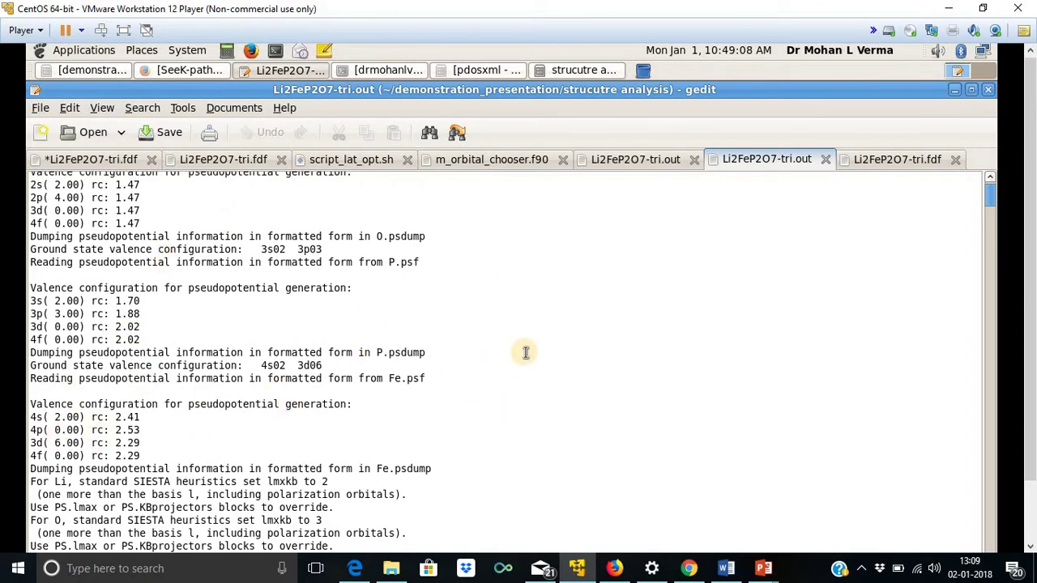
scroll(531, 346, down, 3)
scroll(531, 346, down, 20)
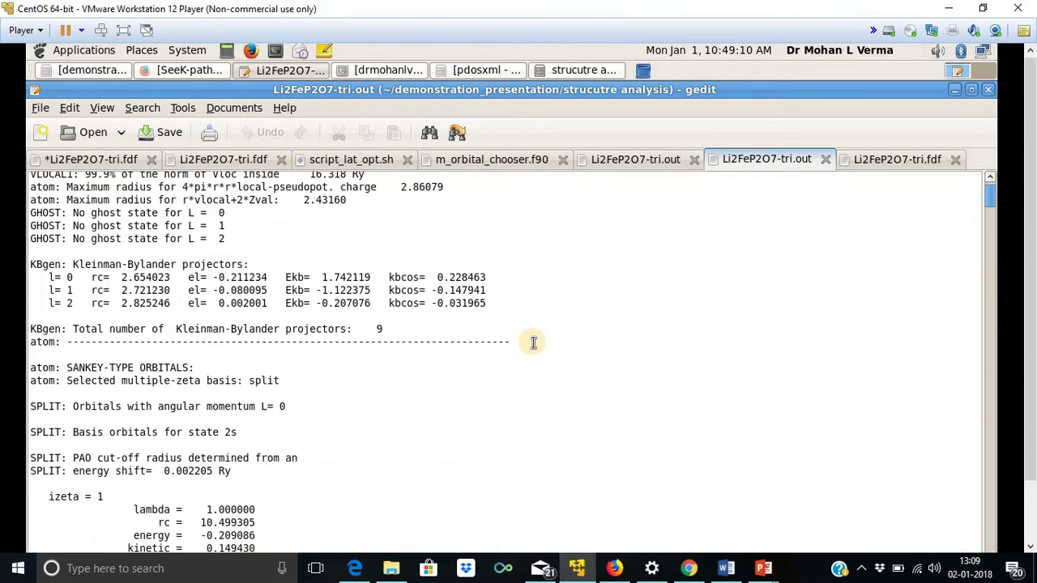
scroll(533, 342, down, 20)
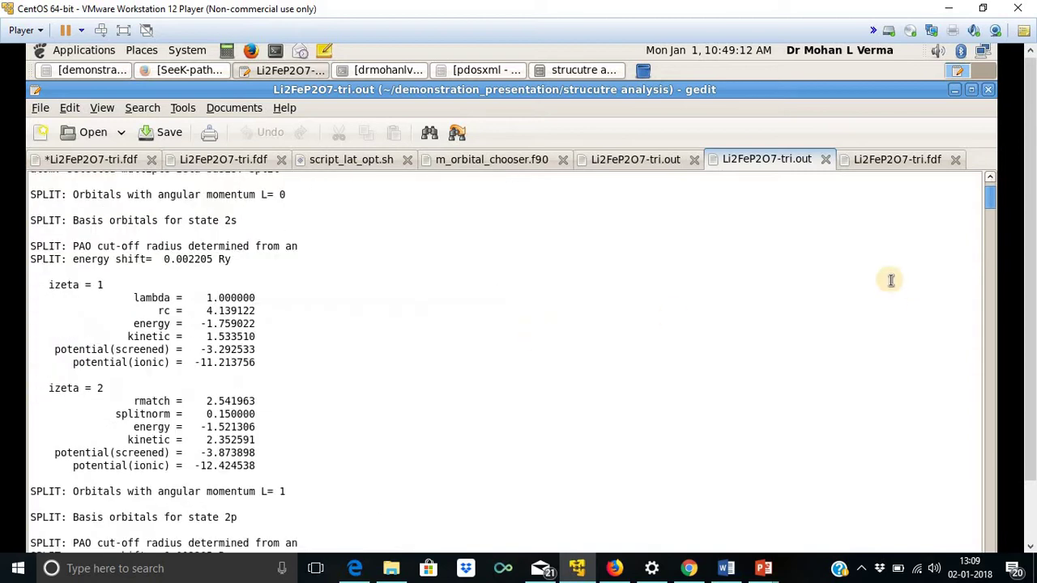
Step: Examine the SCF iterations, Mulliken populations and CG optimization moves in Li2FeP2O7-tri.out, continuing to the eigenvalue listing near its end
click(990, 239)
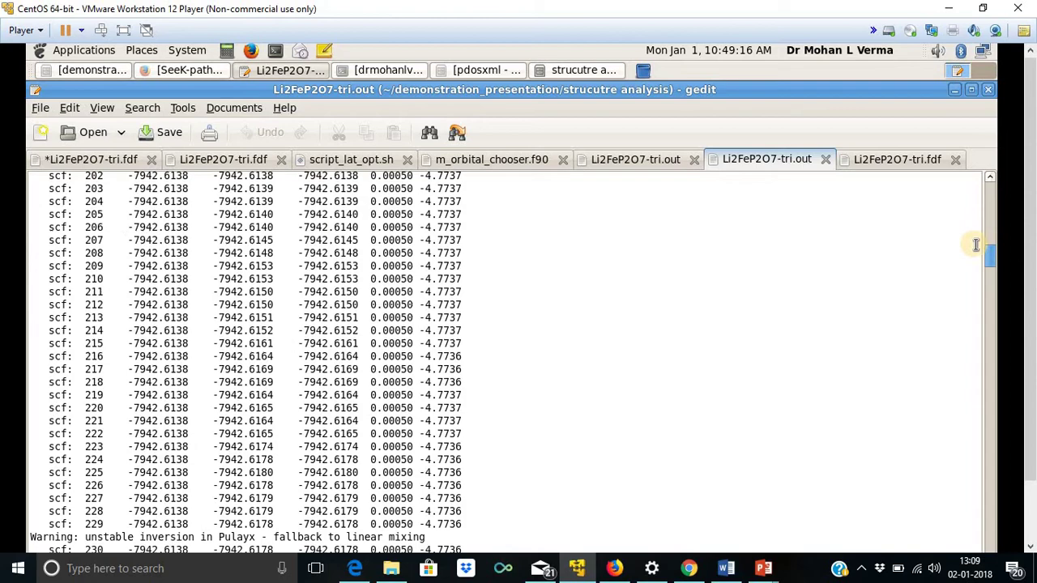
click(987, 259)
drag(991, 257, 987, 453)
scroll(475, 363, down, 10)
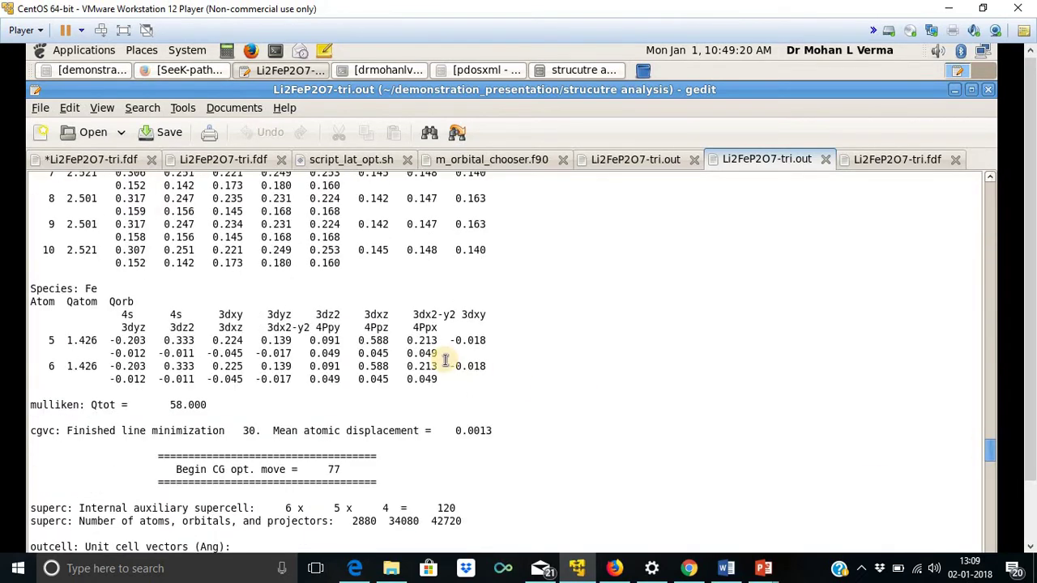
scroll(451, 348, down, 10)
scroll(468, 338, down, 9)
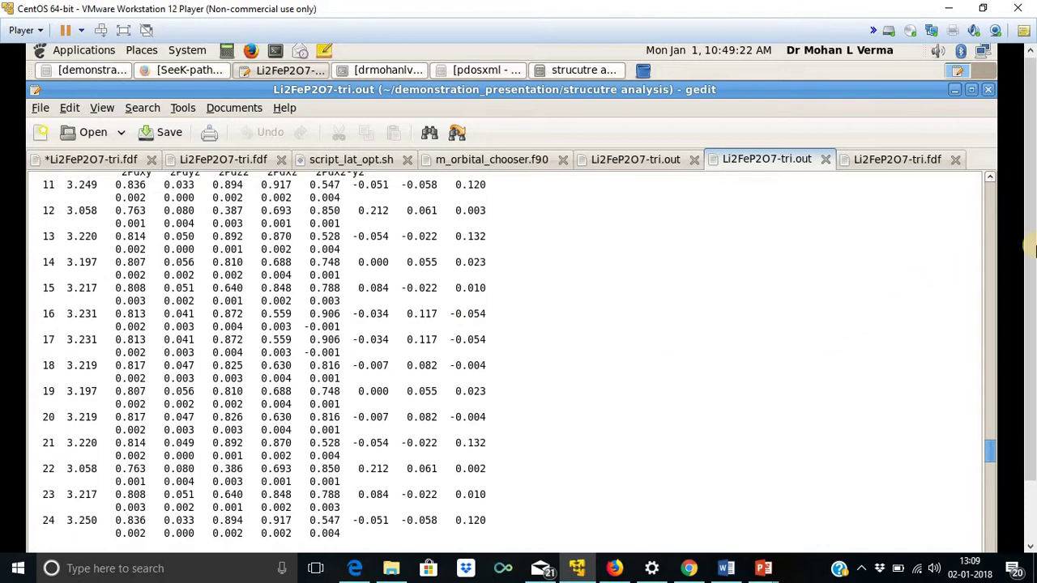
click(1030, 369)
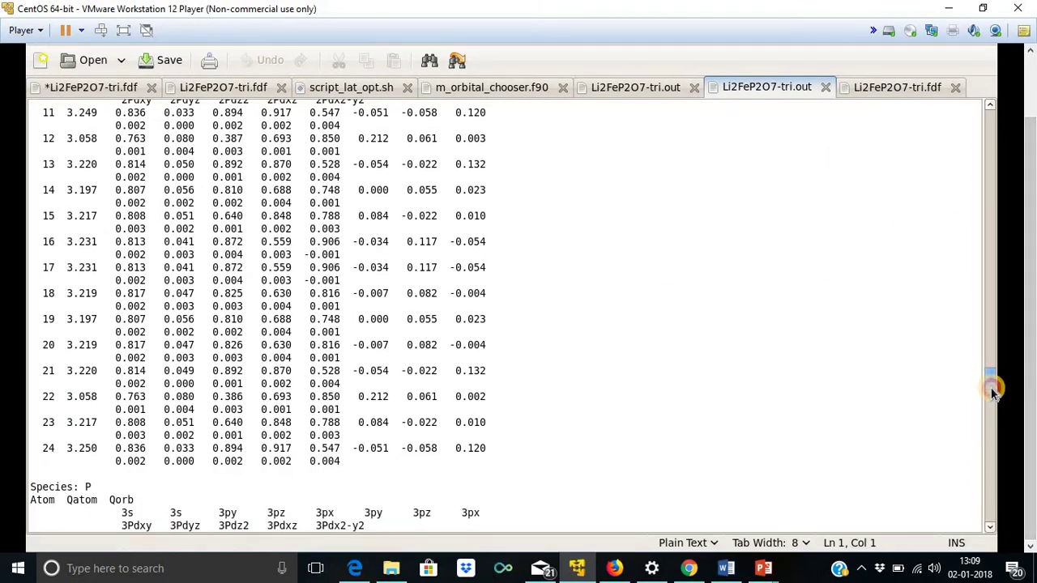
drag(990, 378, 990, 486)
scroll(711, 382, down, 10)
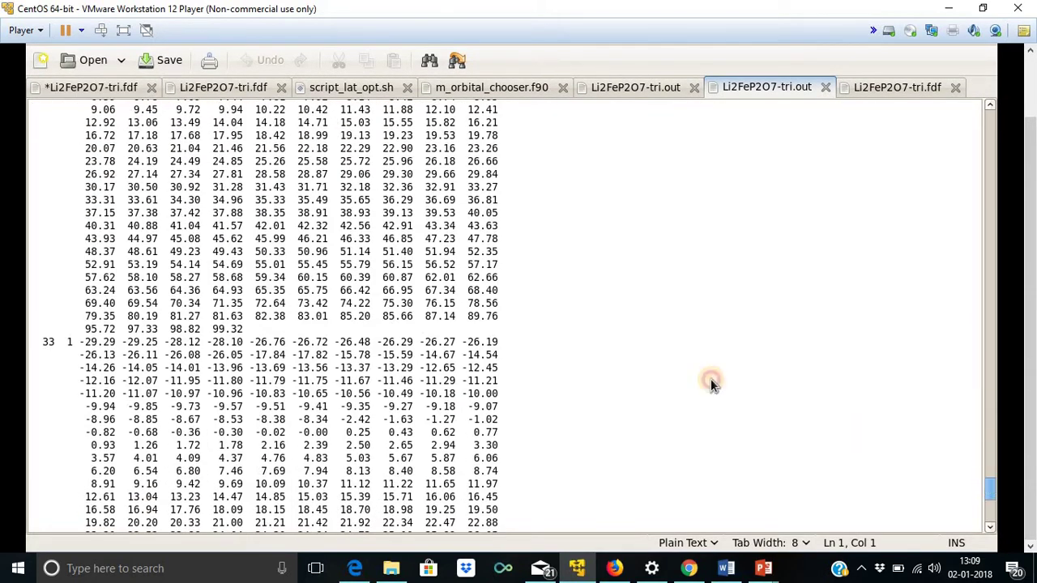
Step: Go back from the eigenvalue listing to the Mulliken populations of the late CG moves and examine the values per species
scroll(701, 354, up, 4)
scroll(638, 356, up, 20)
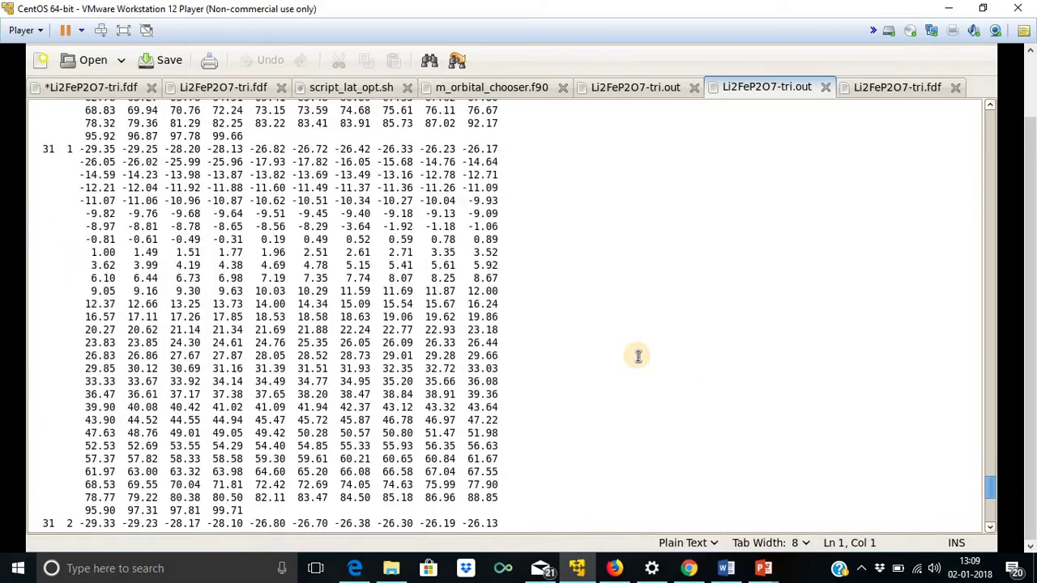
scroll(637, 356, up, 20)
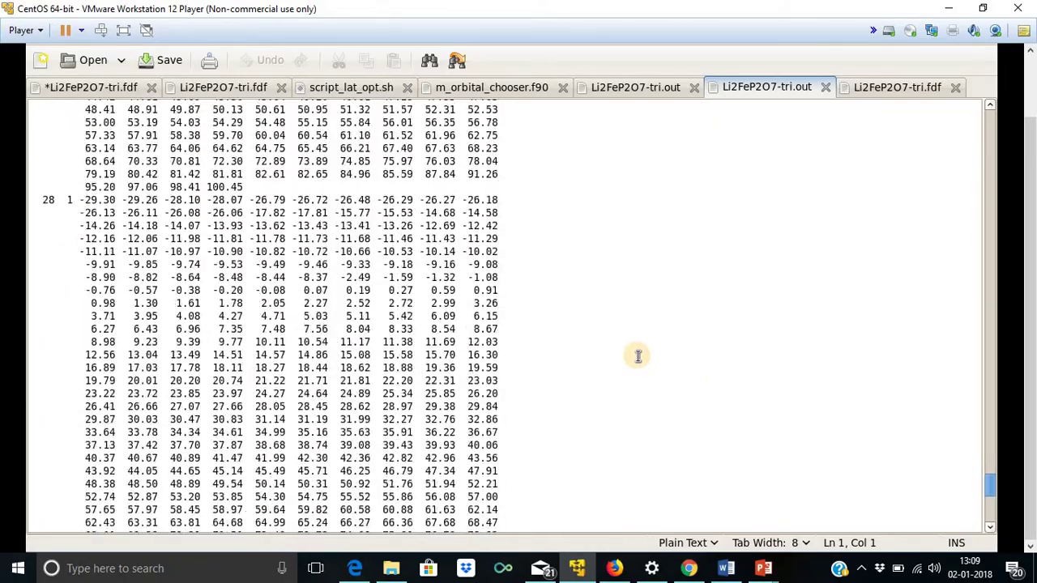
drag(989, 485, 995, 463)
scroll(493, 333, up, 20)
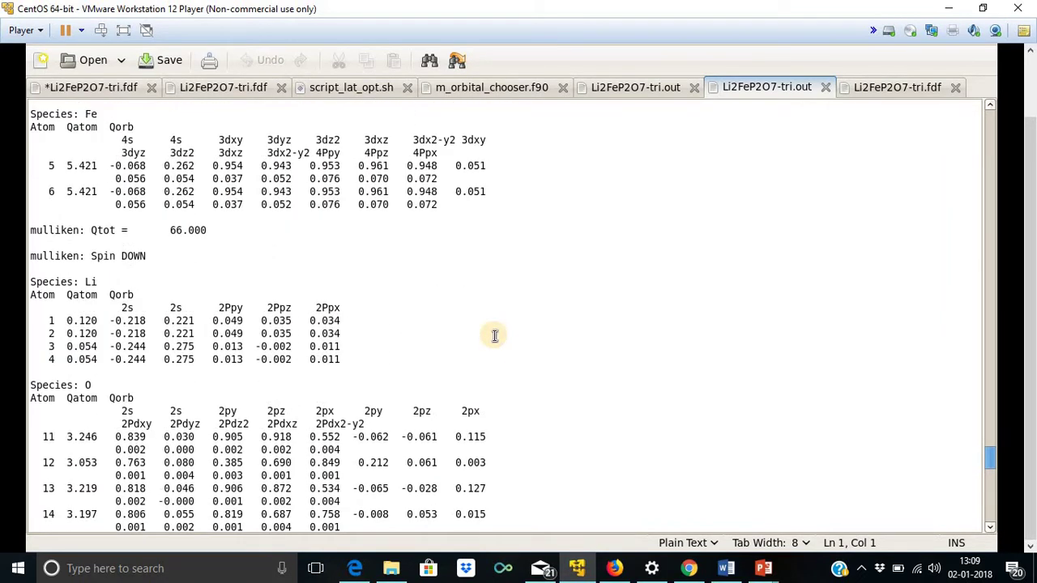
scroll(493, 333, up, 20)
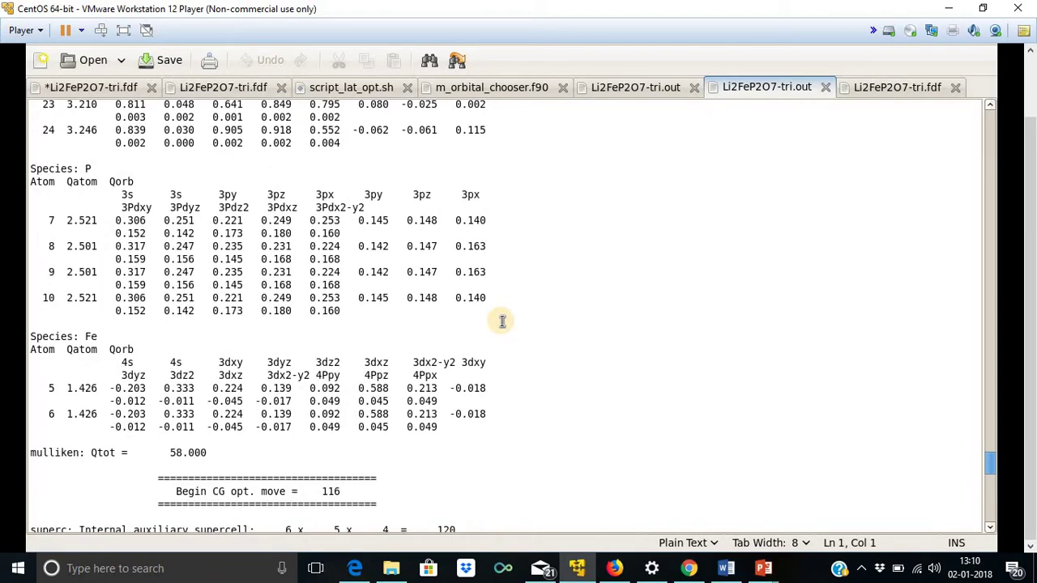
Step: Examine the Mulliken populations, atomic forces, stress tensor and SCF convergence of the last CG moves in Li2FeP2O7-tri.out
scroll(697, 397, down, 10)
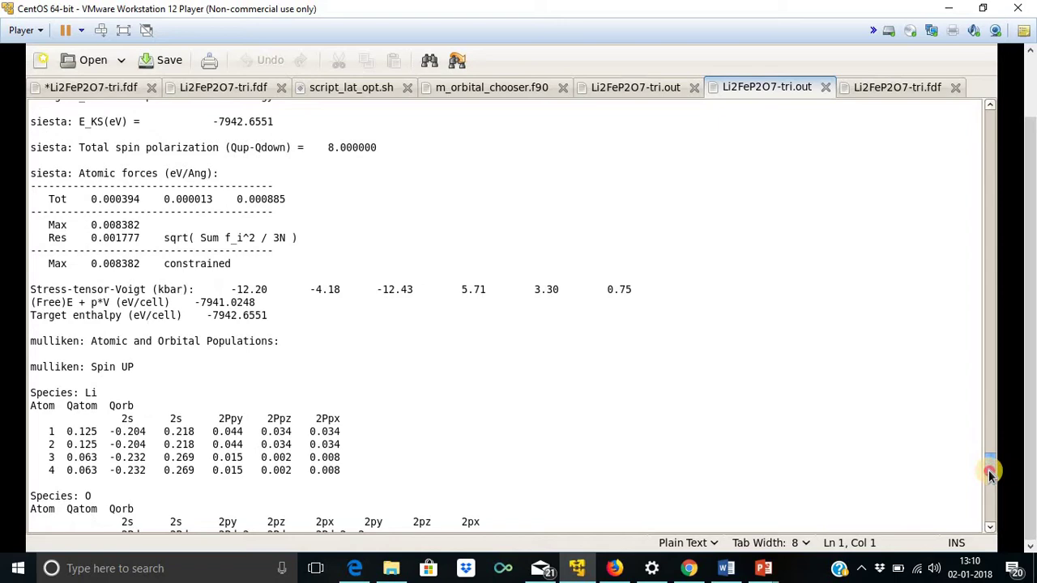
drag(991, 473, 990, 480)
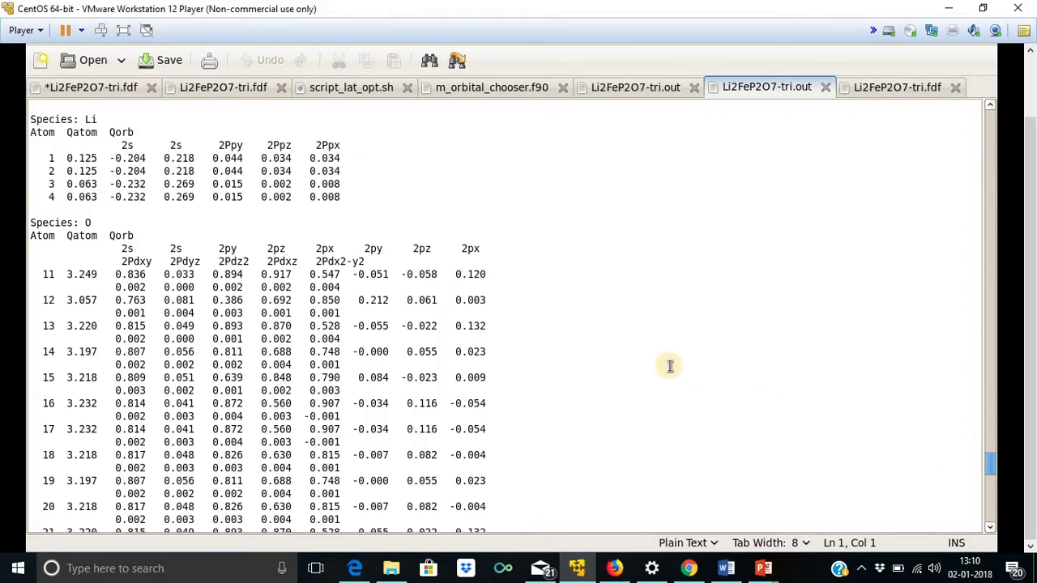
scroll(671, 361, down, 7)
scroll(671, 361, down, 20)
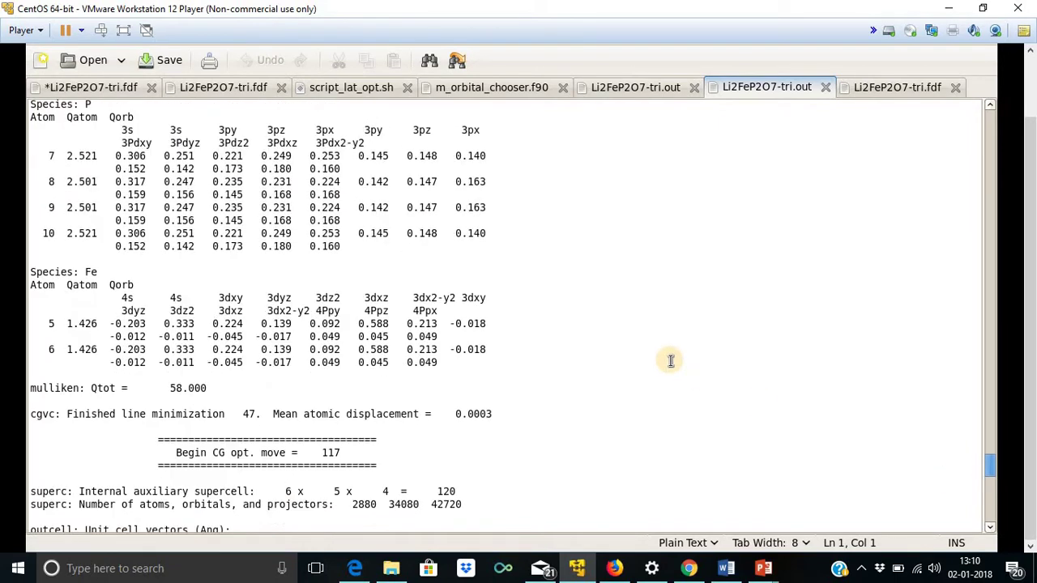
scroll(671, 360, down, 20)
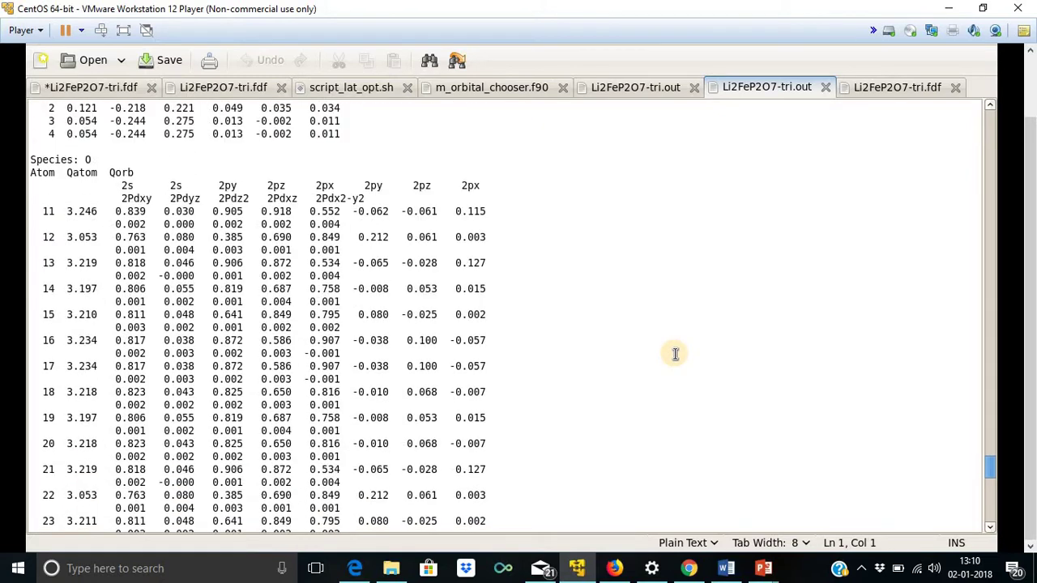
scroll(675, 354, down, 20)
scroll(675, 354, up, 20)
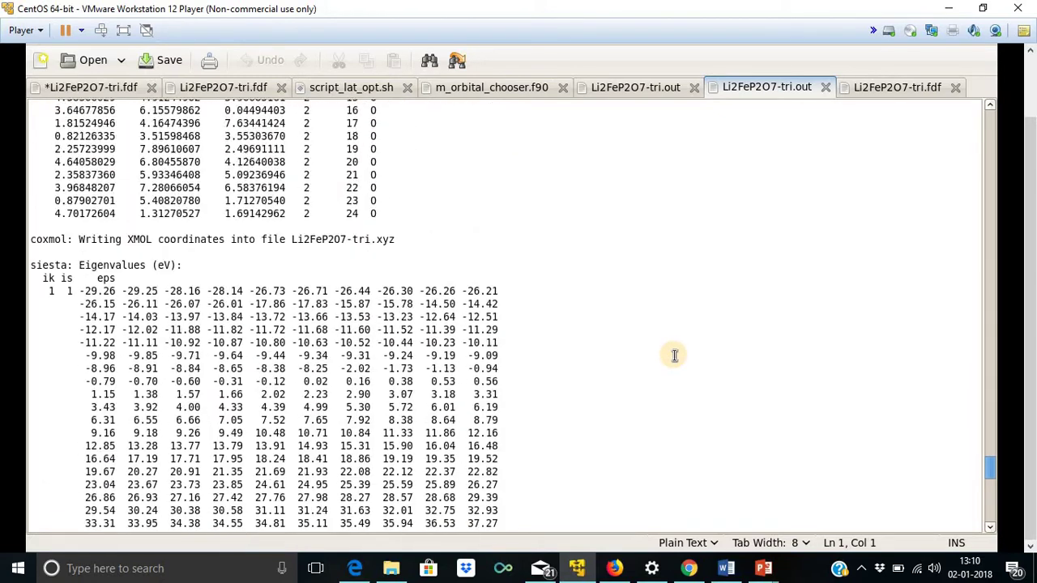
scroll(675, 354, up, 20)
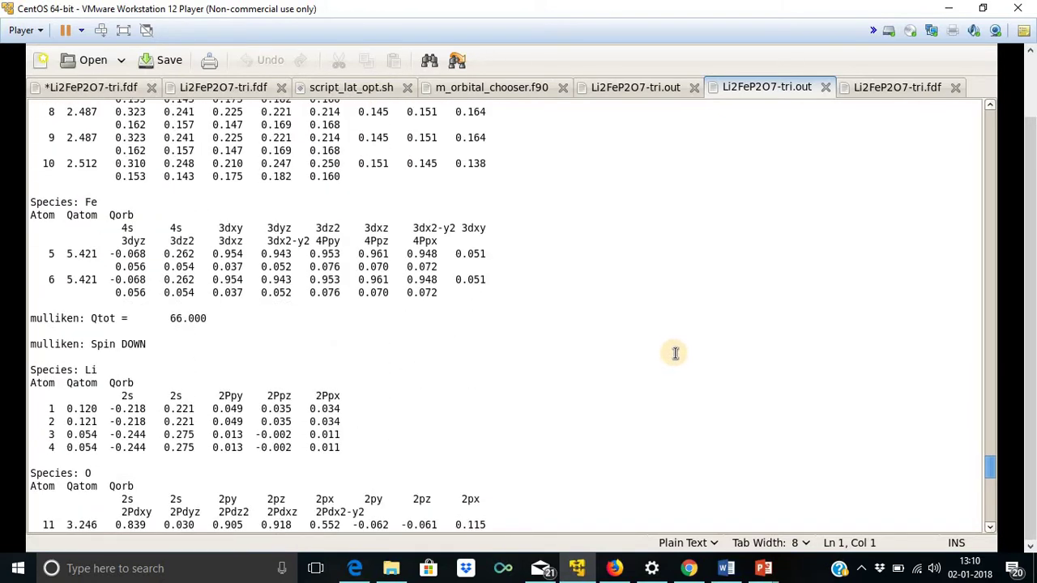
scroll(668, 349, up, 16)
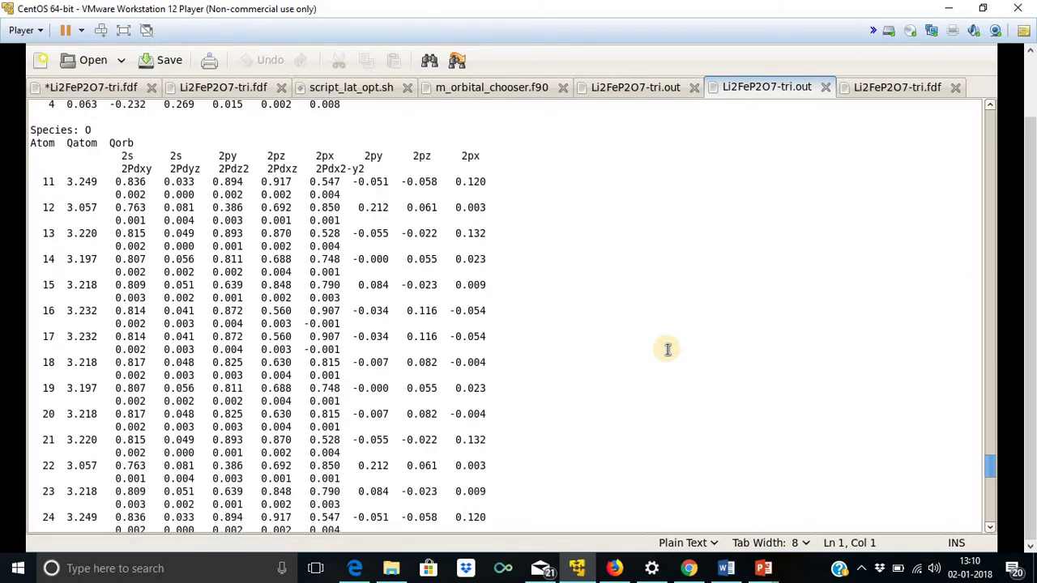
scroll(668, 350, up, 3)
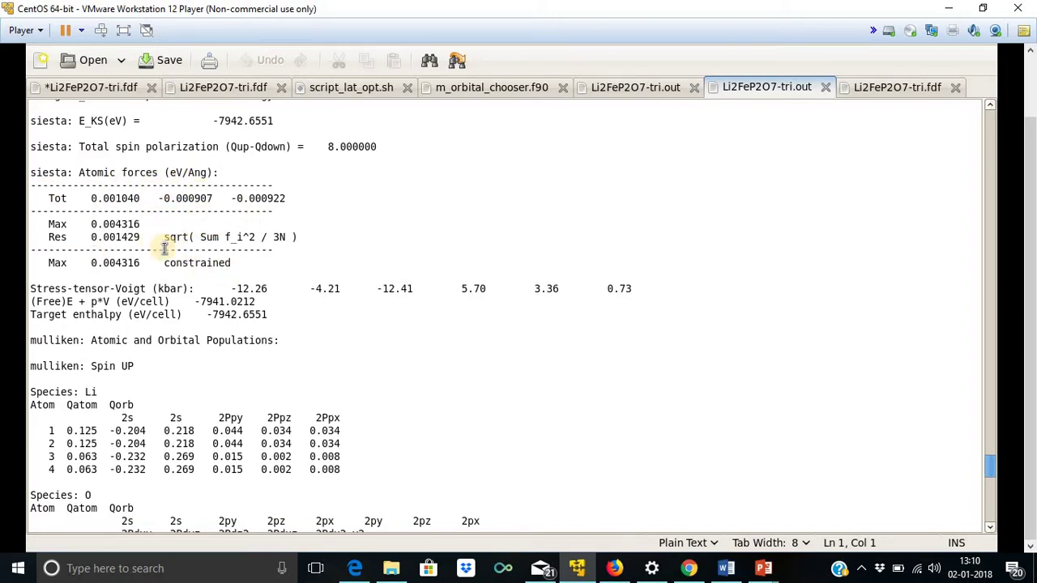
scroll(383, 268, up, 1)
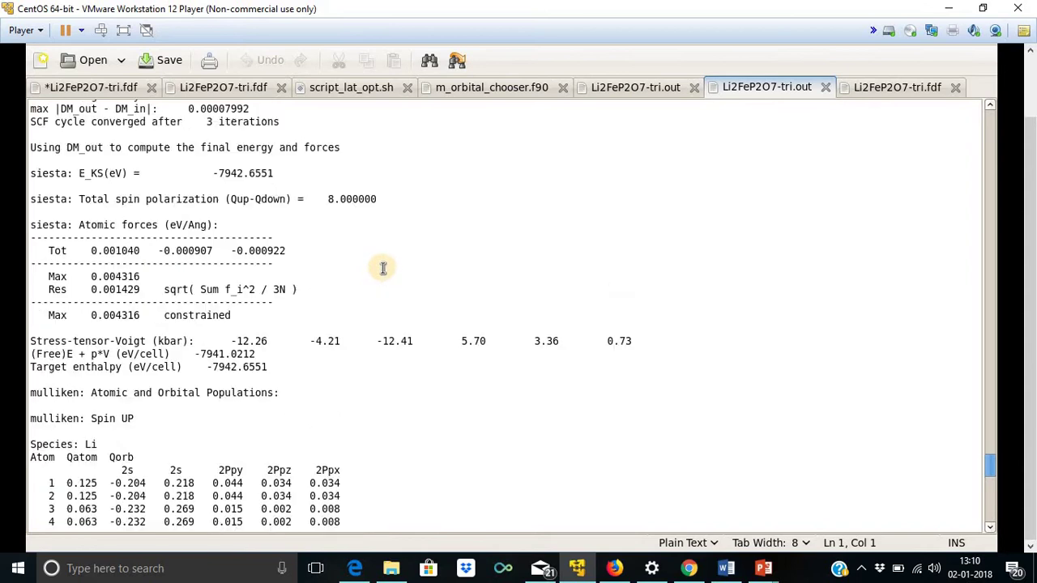
scroll(385, 268, up, 4)
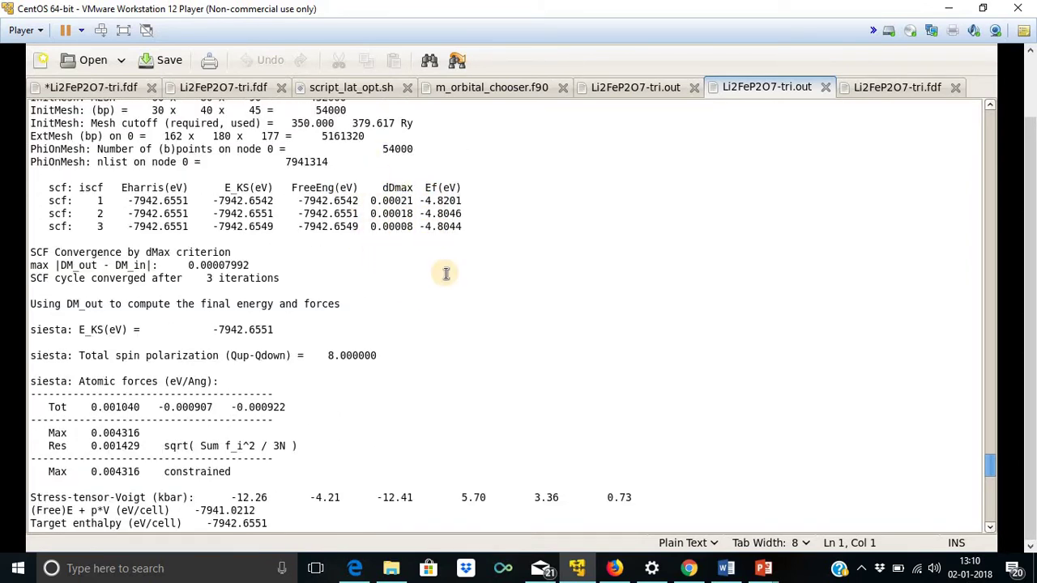
Step: Examine the relaxed atomic coordinates, eigenvalues, CPU timings, final energy, stress tensor, cell volume and pressure through the end of Li2FeP2O7-tri.out
scroll(456, 264, down, 20)
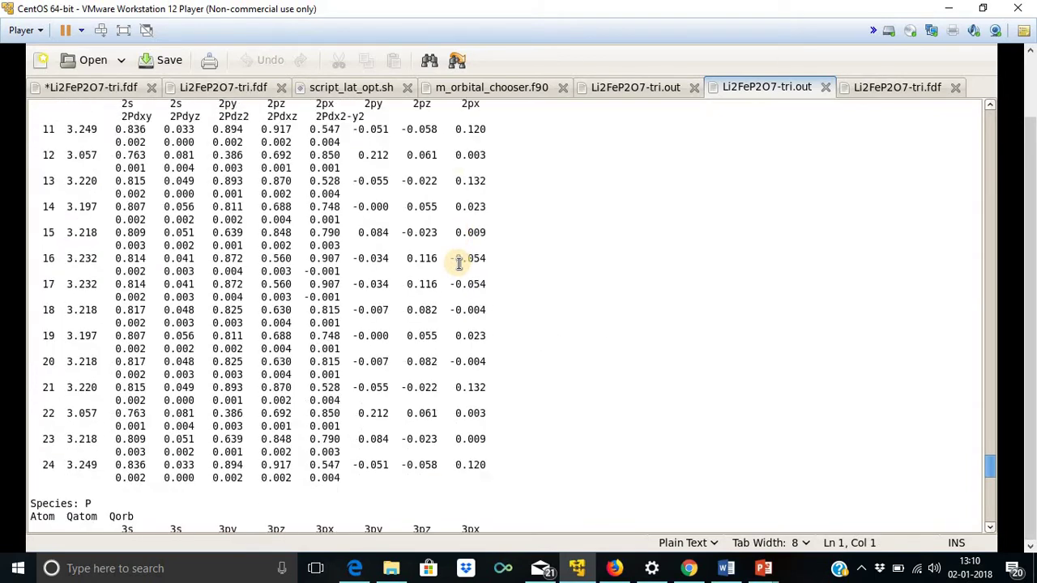
scroll(461, 261, down, 20)
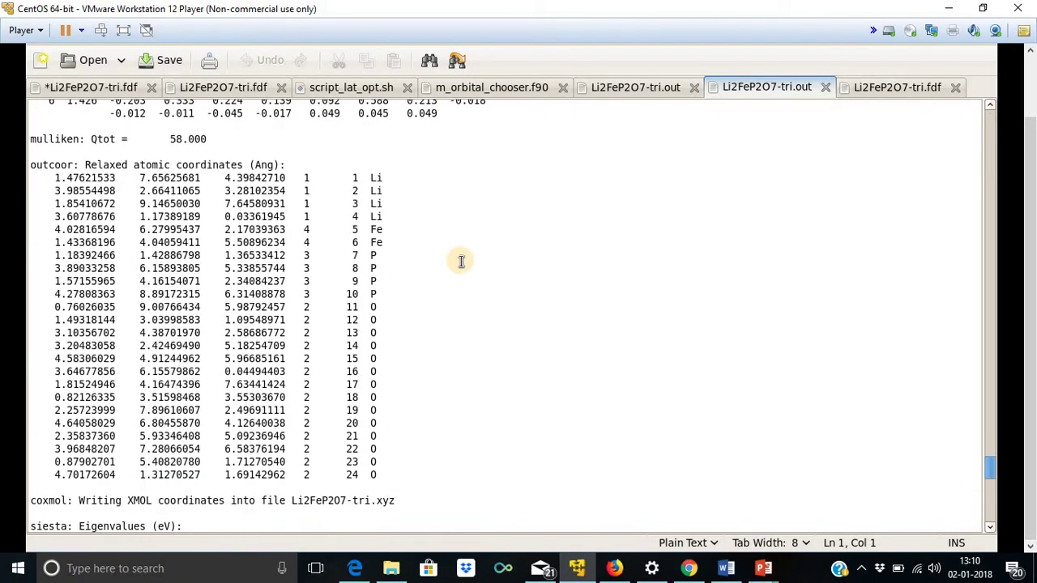
scroll(462, 260, down, 11)
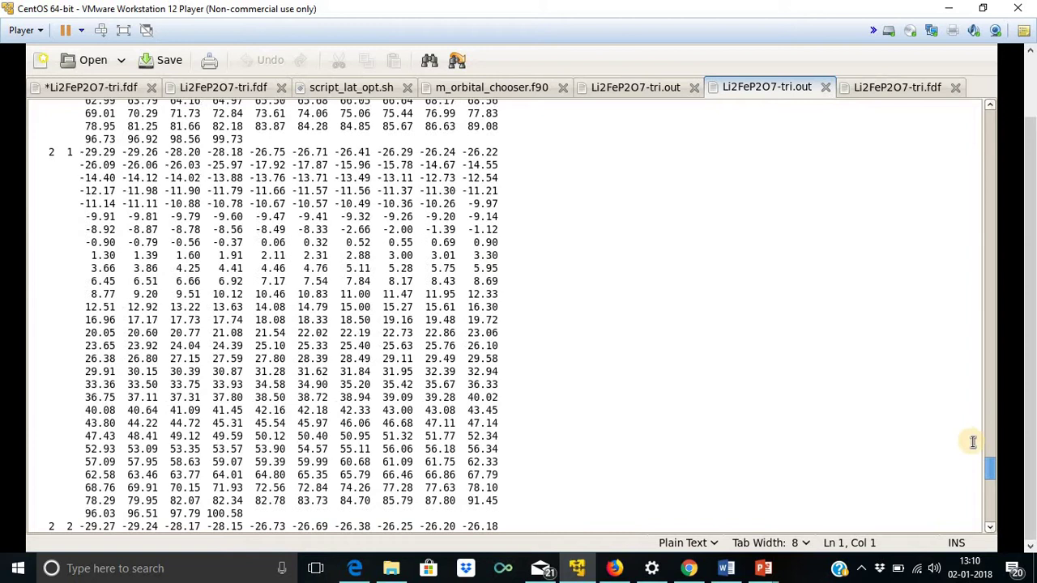
click(995, 521)
click(993, 521)
scroll(394, 382, up, 17)
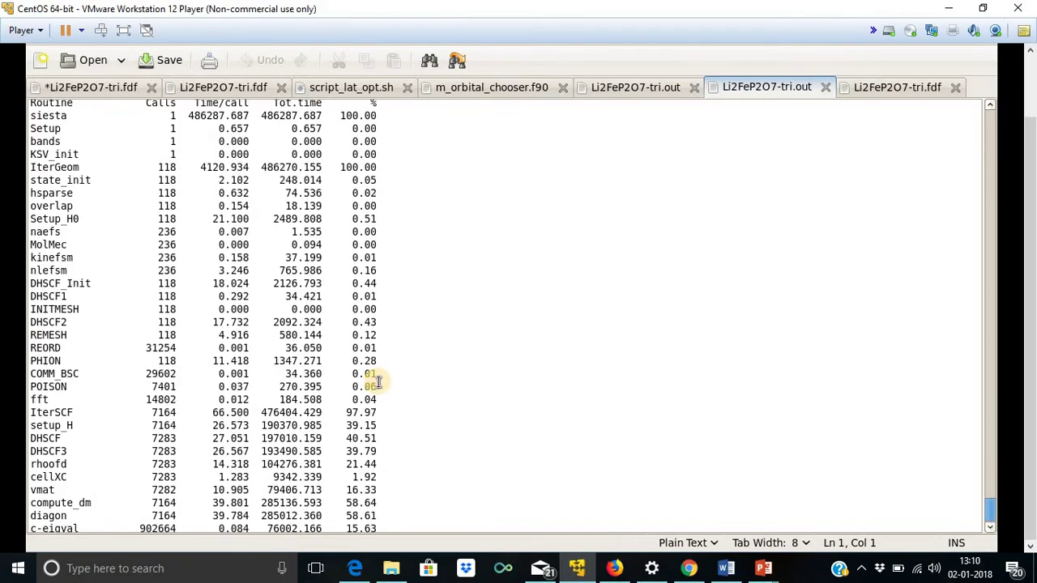
scroll(376, 381, up, 2)
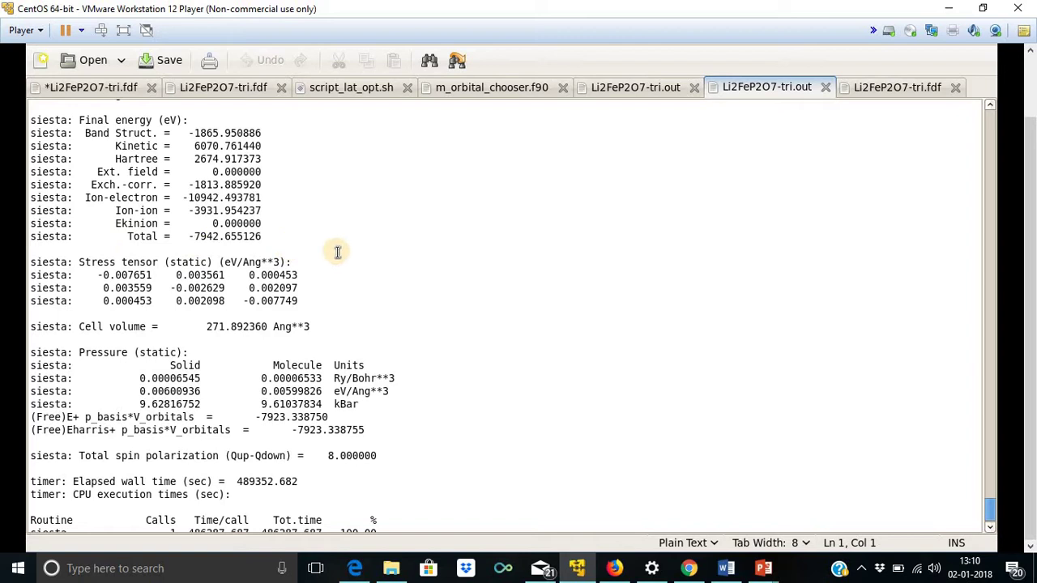
scroll(336, 250, up, 3)
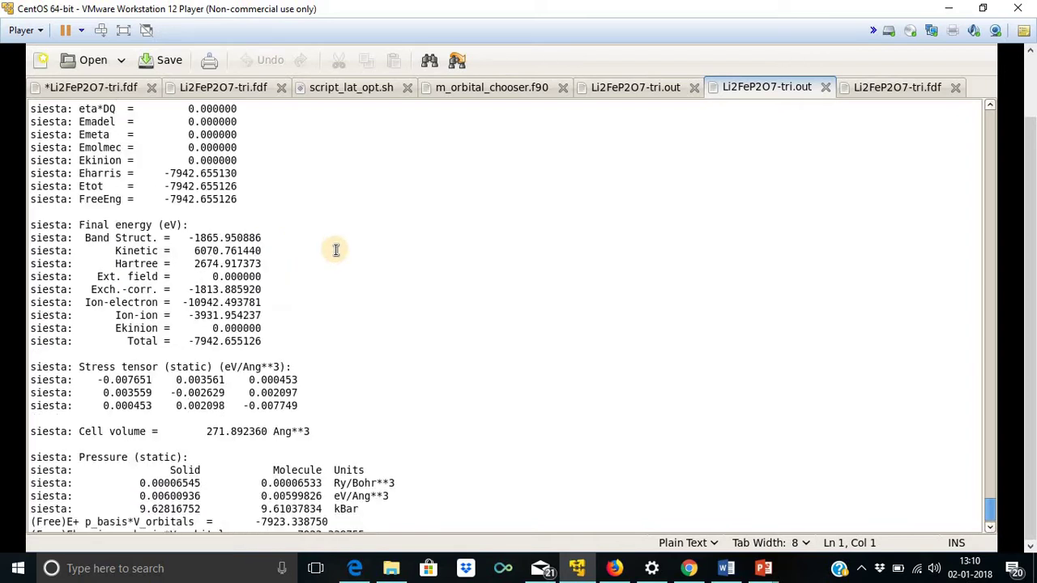
scroll(336, 249, up, 20)
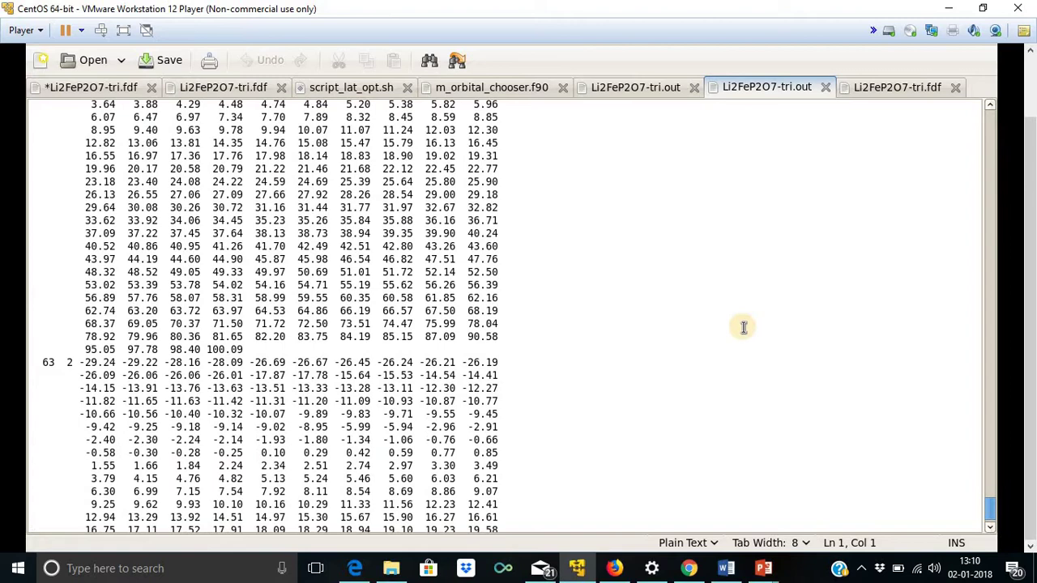
Step: Return to the beginning of Li2FeP2O7-tri.out and examine the dumped input data, LDAU block, pseudopotential information and basis specifications
drag(990, 512, 991, 470)
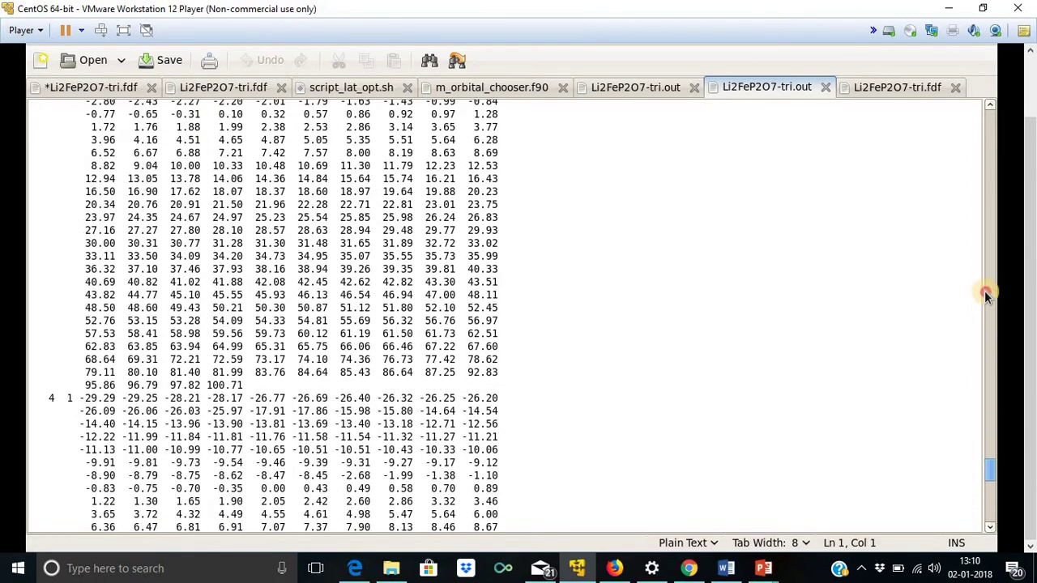
click(992, 457)
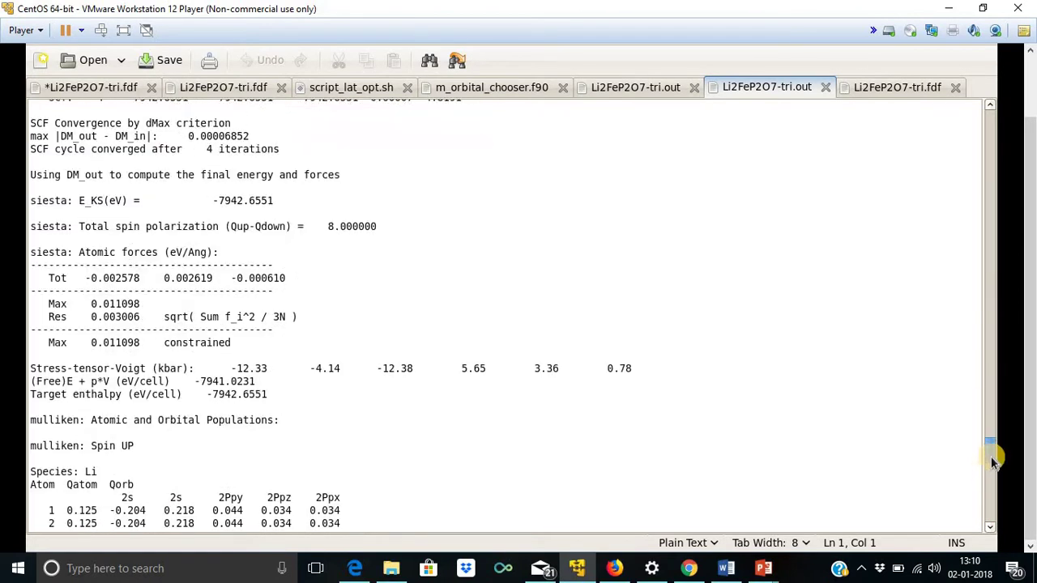
drag(991, 446, 999, 108)
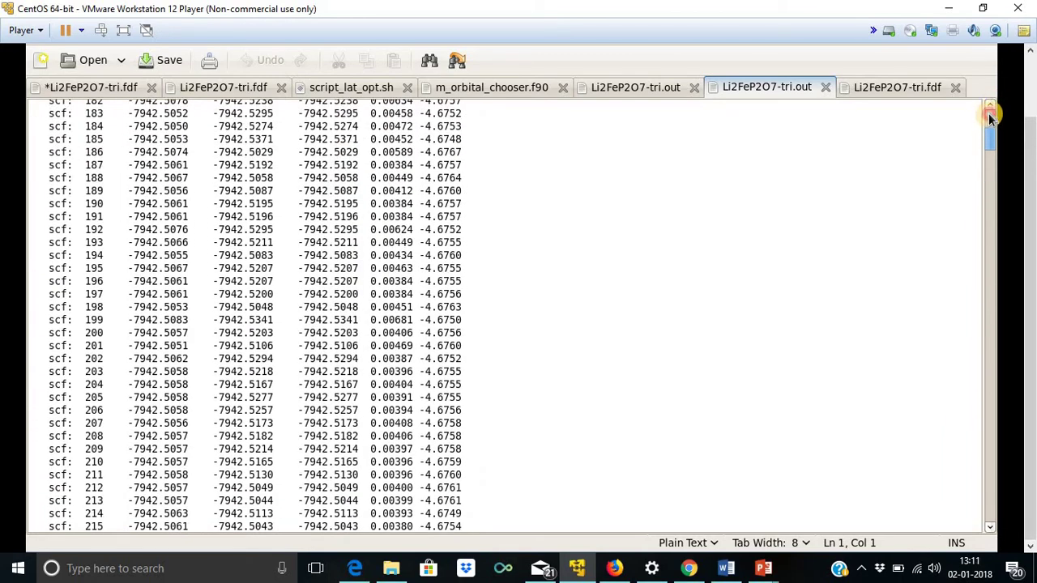
click(990, 118)
scroll(371, 296, down, 20)
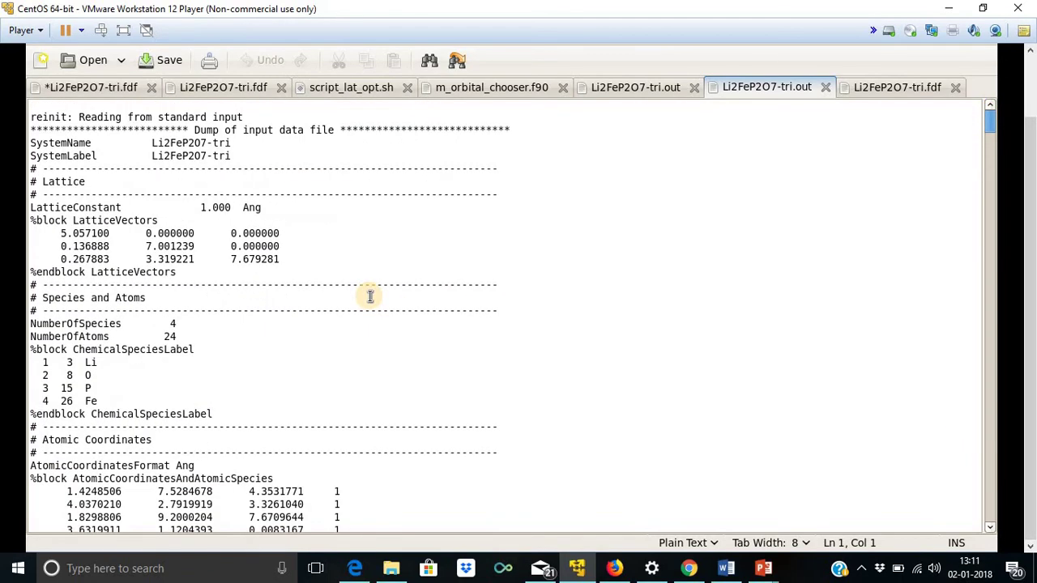
scroll(374, 292, down, 15)
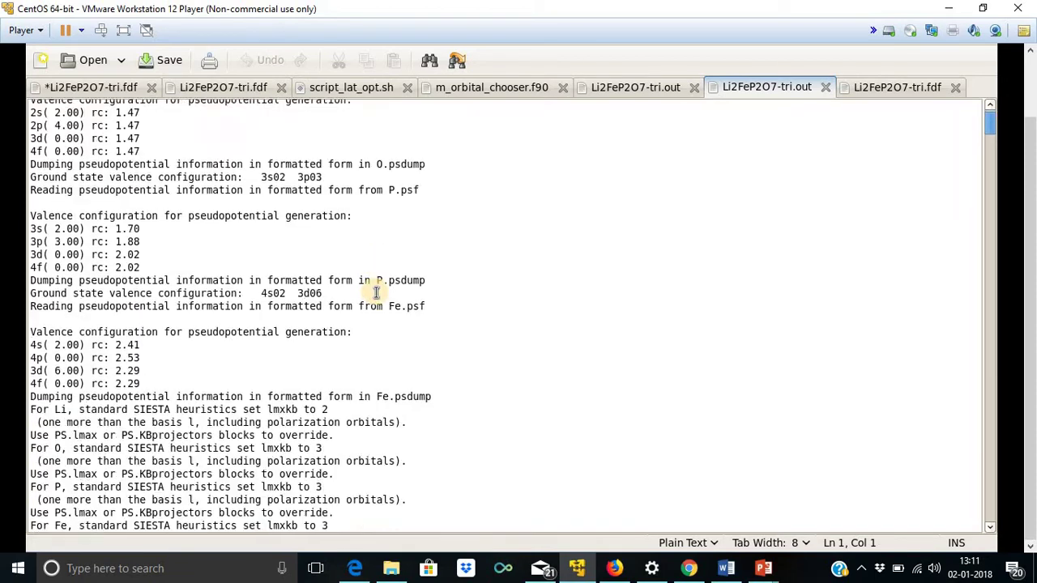
scroll(375, 292, up, 15)
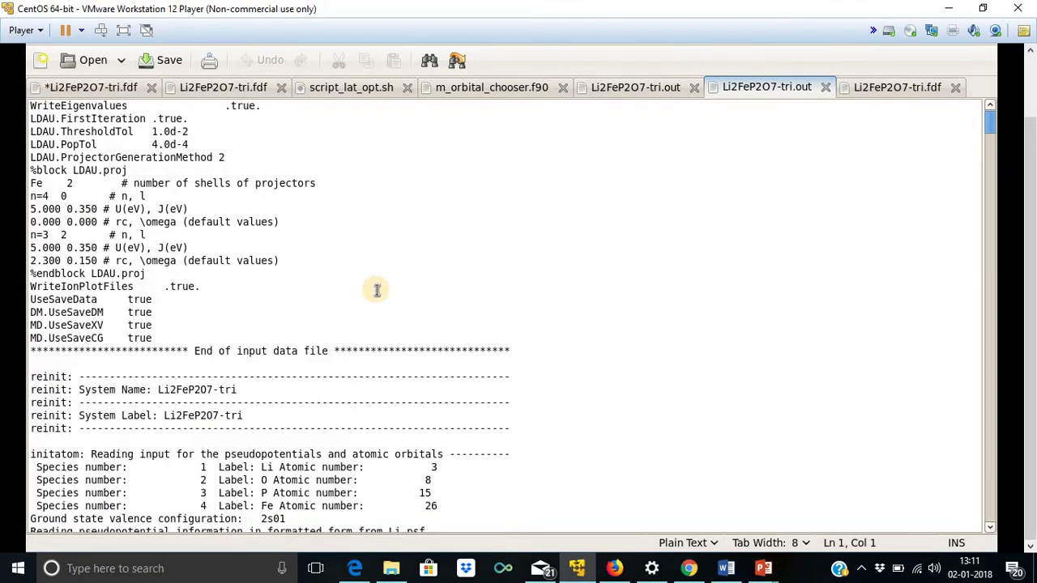
scroll(376, 290, up, 7)
scroll(377, 290, up, 5)
scroll(377, 290, down, 20)
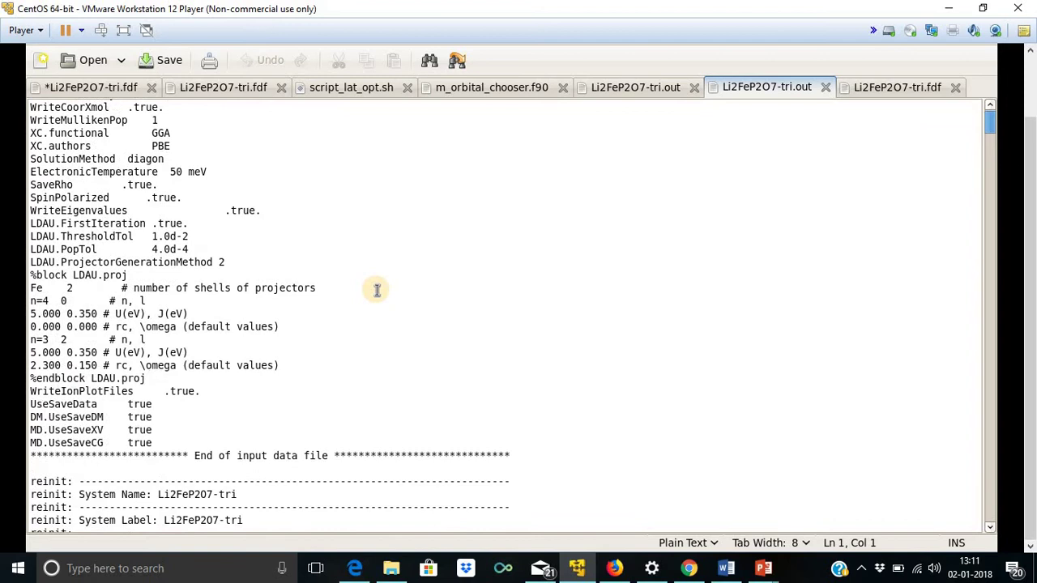
scroll(377, 290, down, 20)
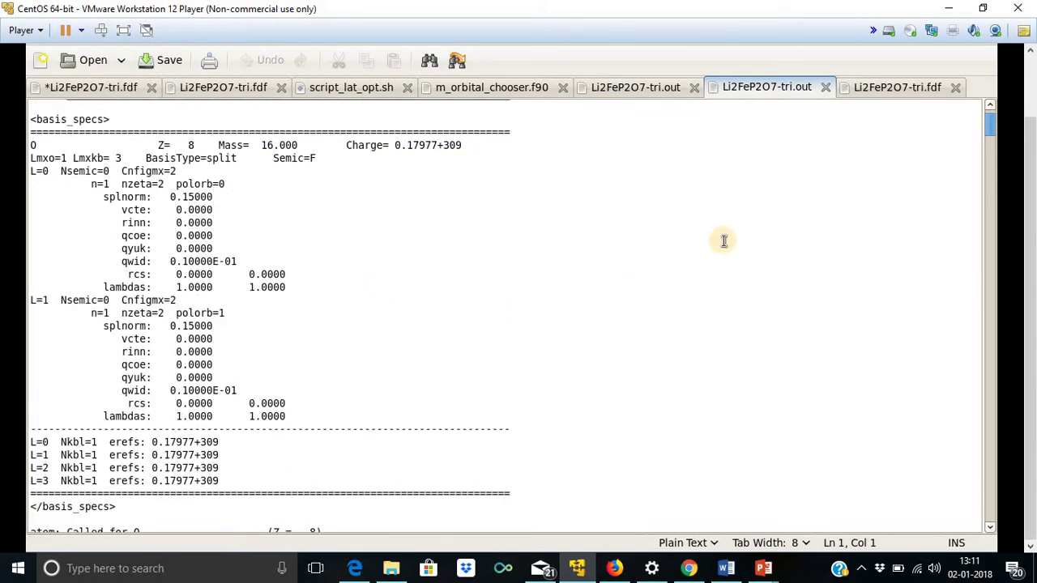
Step: Leave the editor's full-screen view, minimize it, and point out Li2FeP2O7-tri.xyz and Li2FeP2O7-tri.ANI in the "strucutre analysis" folder
key(F11)
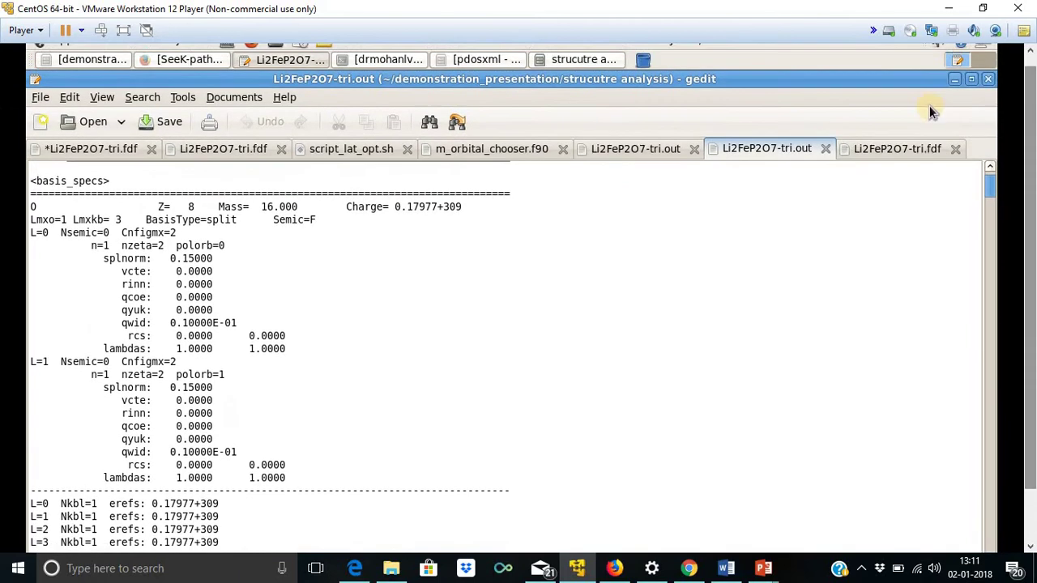
click(953, 79)
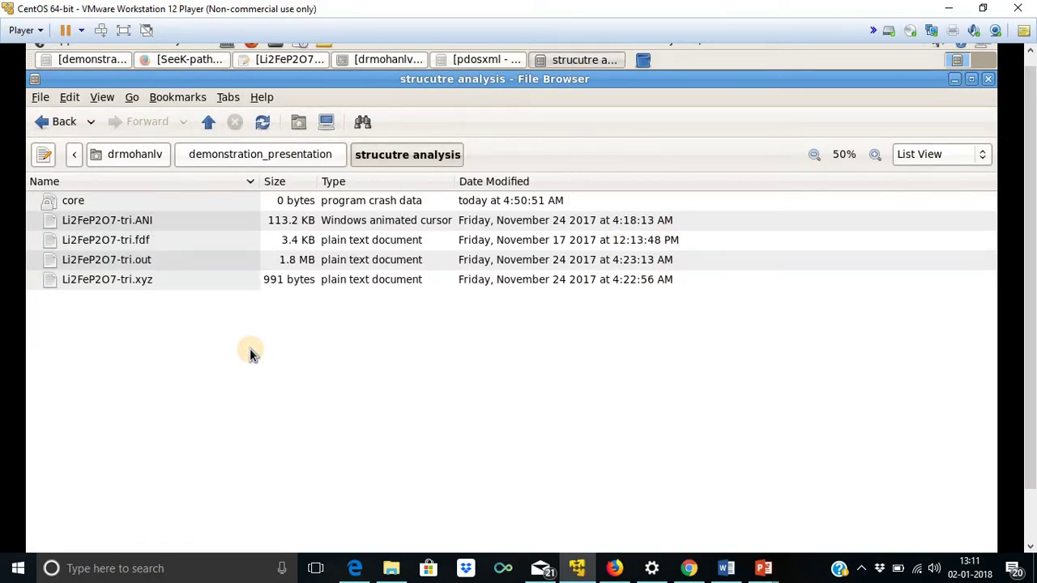
click(175, 286)
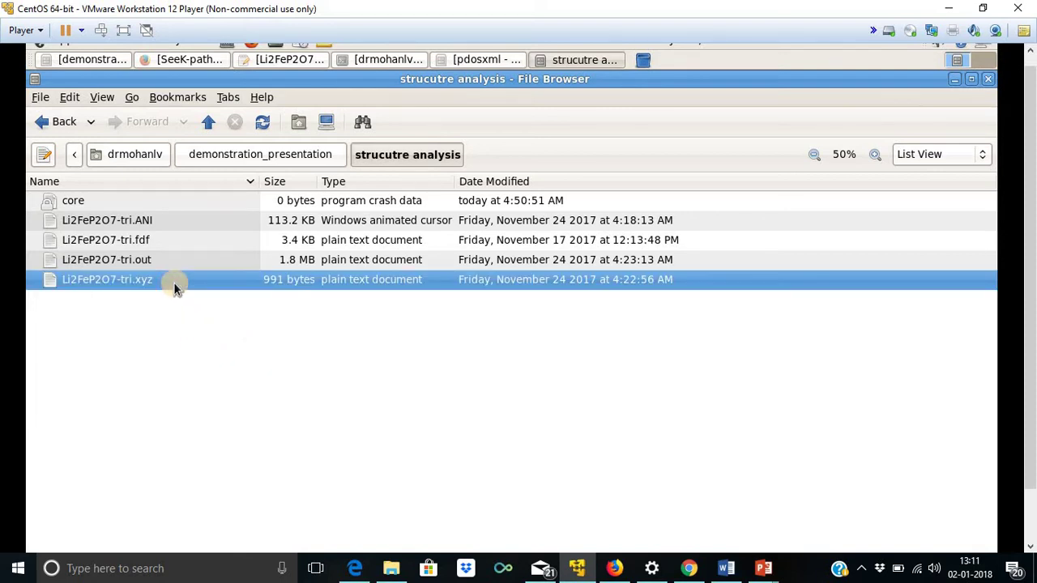
click(174, 227)
click(247, 366)
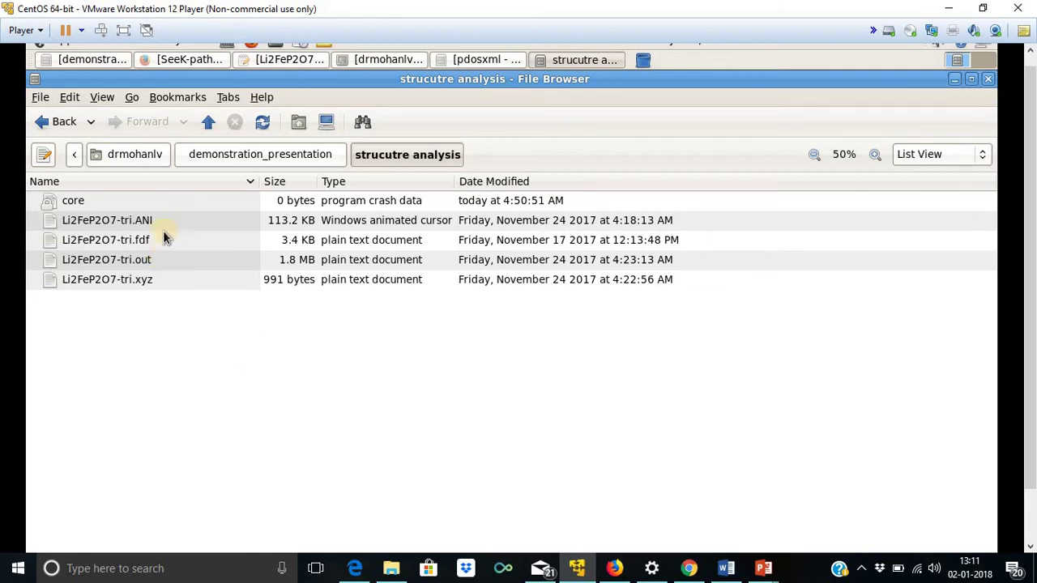
Step: Open a terminal in the "strucutre analysis" folder, place it beside the file names, and list the folder's contents with ls
right_click(223, 322)
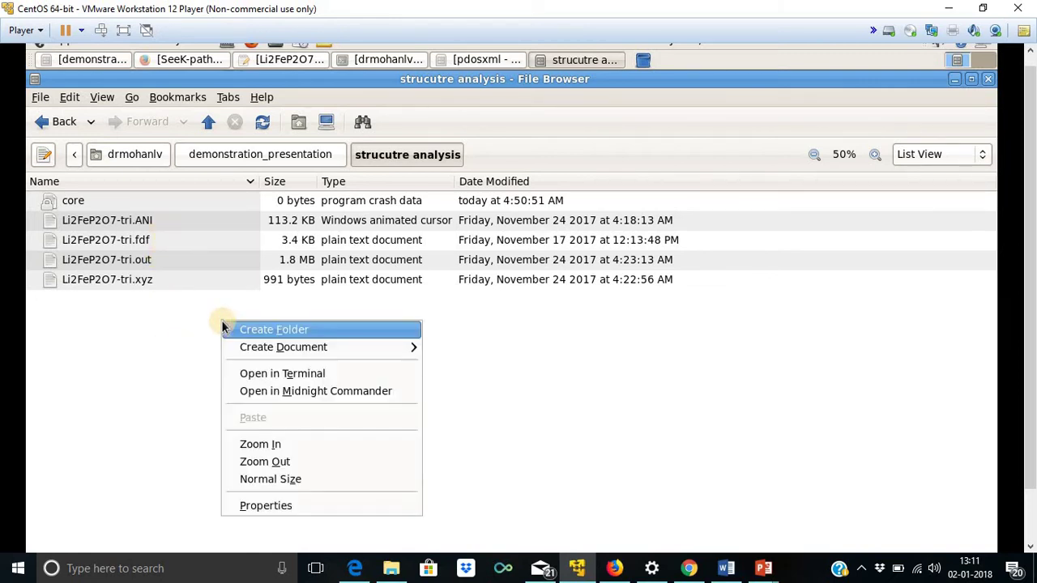
click(259, 373)
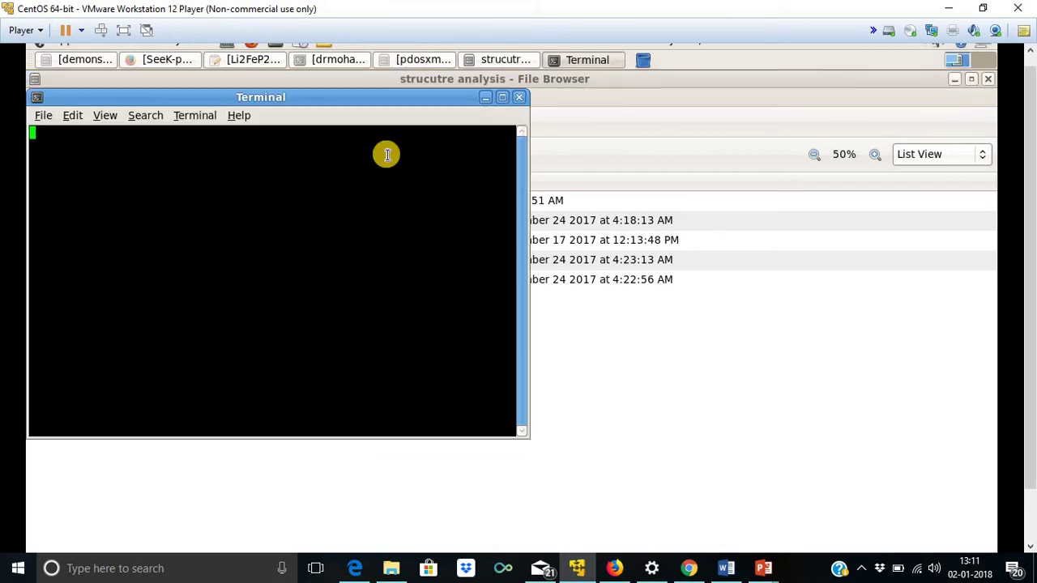
drag(430, 97, 694, 138)
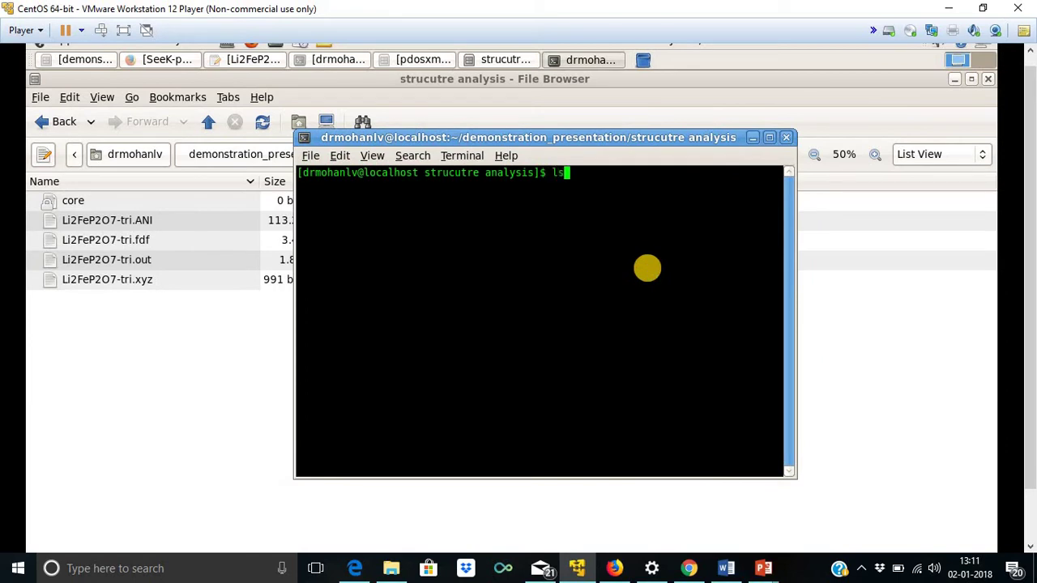
text(ls)
key(Return)
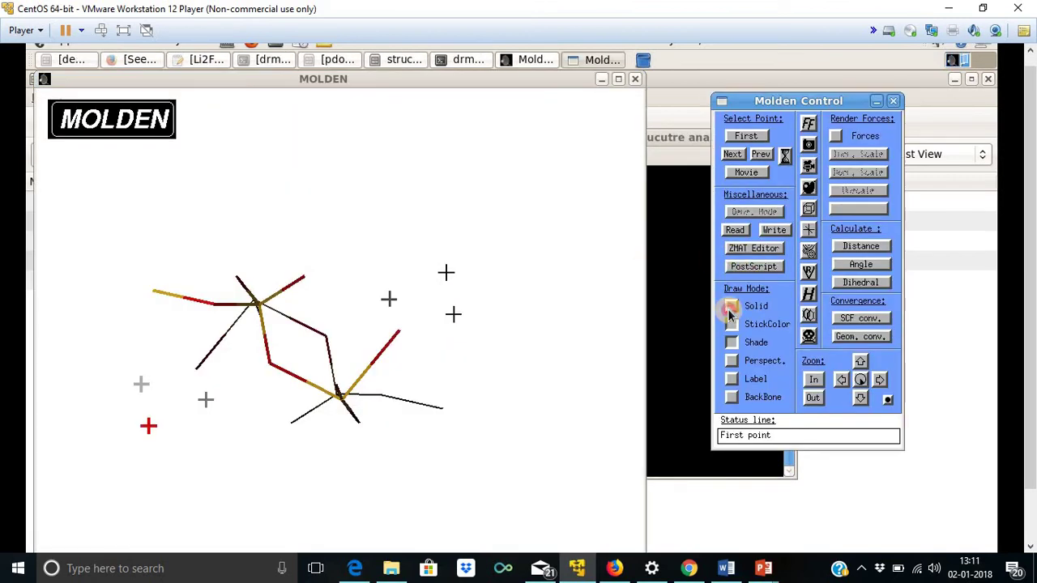
Step: Display the structure in Molden with the Solid draw mode and rotate it to a different viewing angle
click(731, 307)
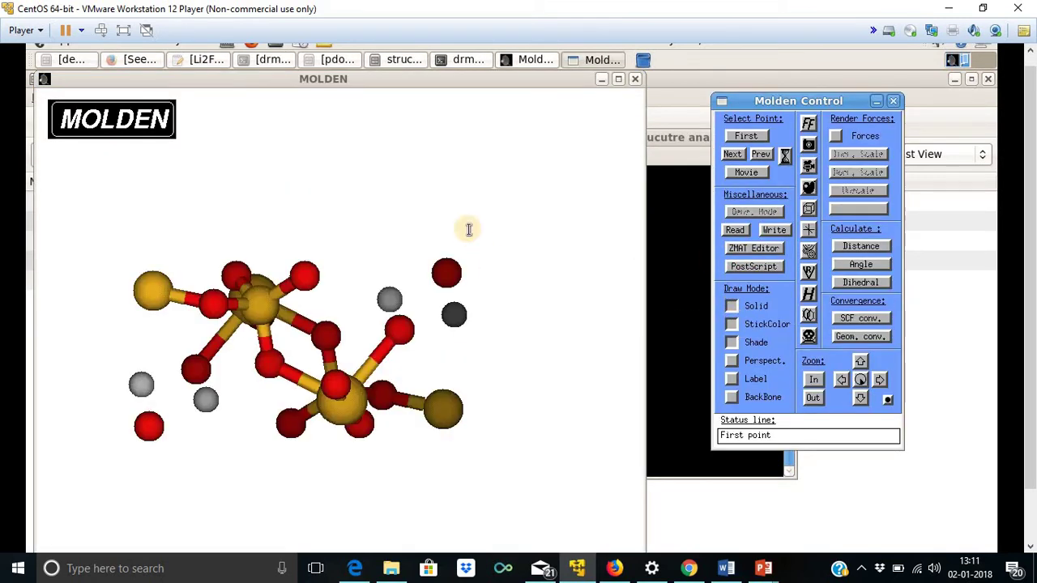
drag(421, 216, 429, 243)
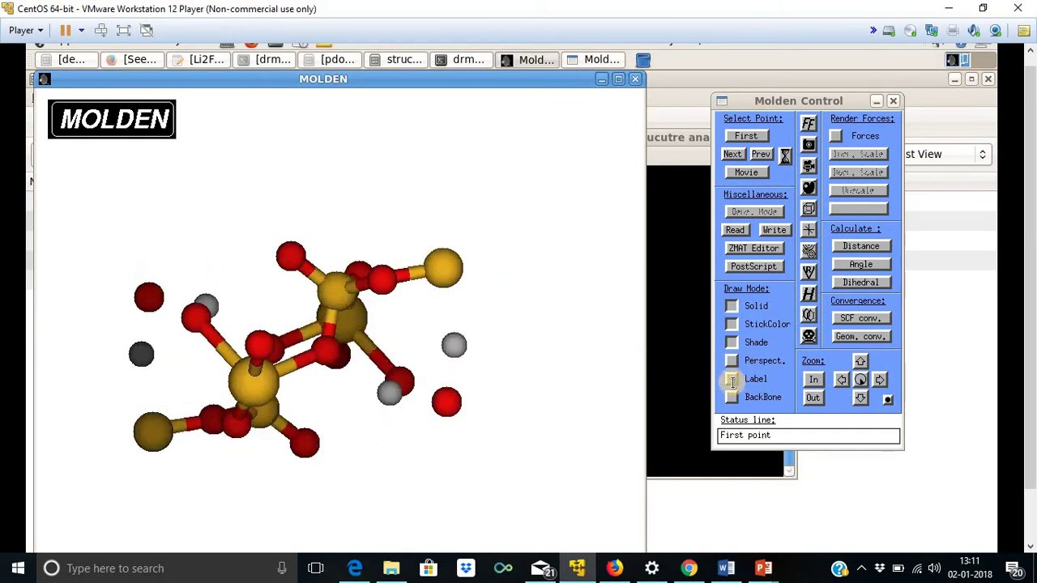
Step: Label the atoms of the structure with atom+number and rotate it to a different viewing angle
click(731, 379)
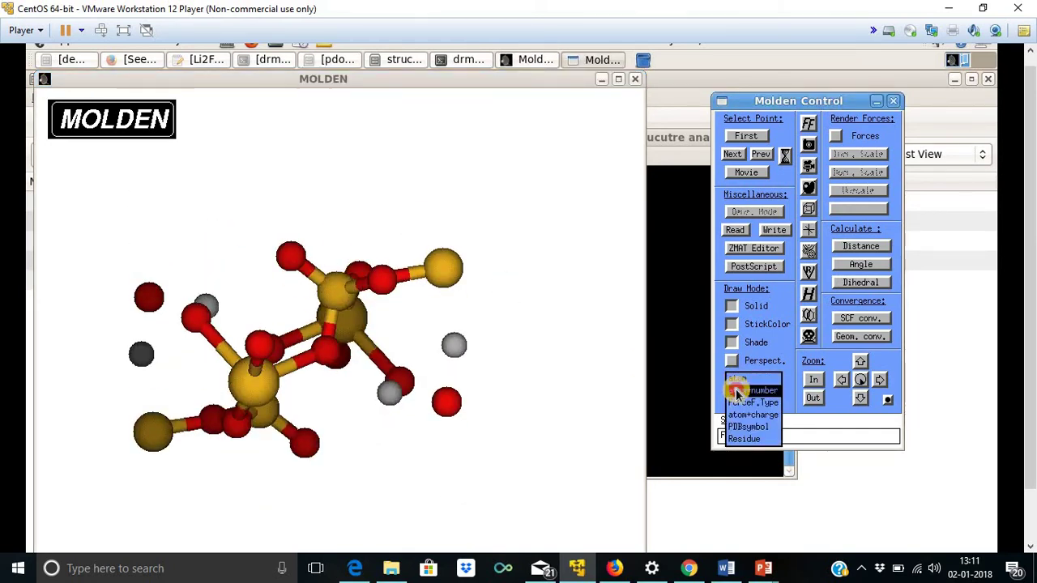
click(736, 391)
drag(527, 243, 528, 276)
Step: Play the geometry movie, step forward through the successive geometry points, and replay the movie to the last point
click(746, 172)
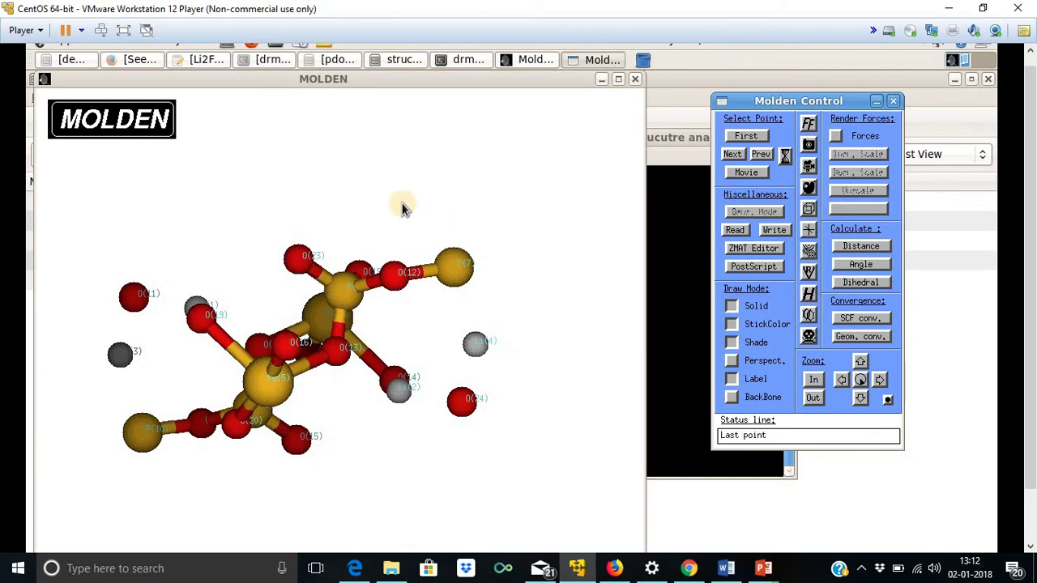
click(735, 156)
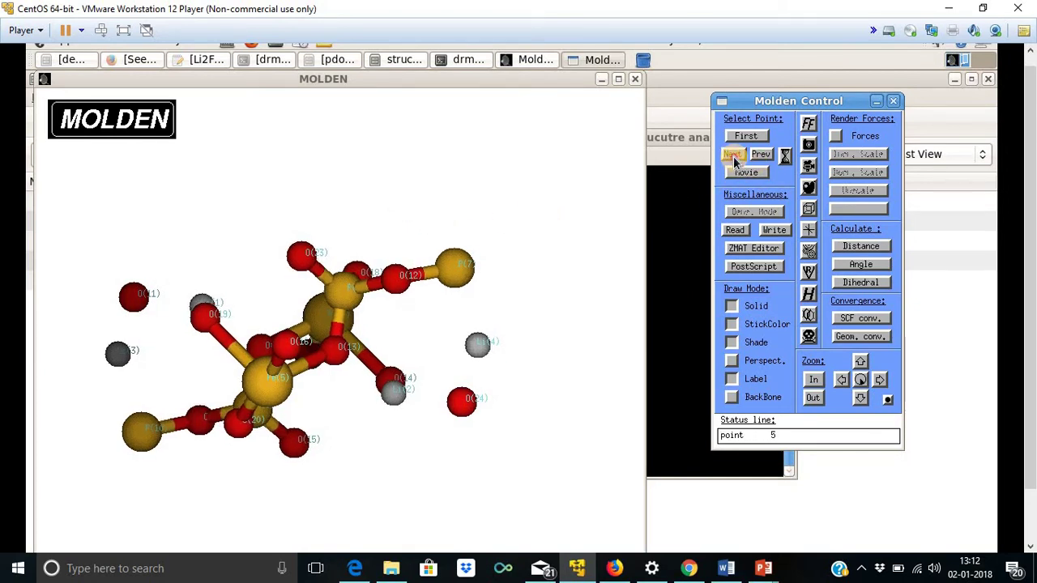
click(734, 157)
click(734, 156)
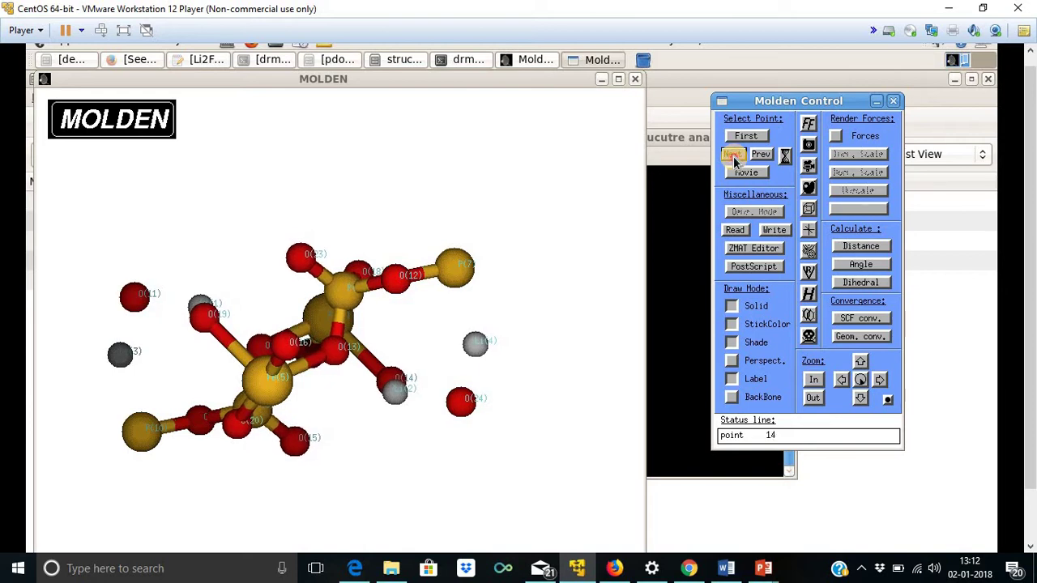
click(734, 157)
click(734, 157)
click(734, 157)
click(734, 157)
click(735, 157)
click(734, 157)
click(734, 157)
click(734, 156)
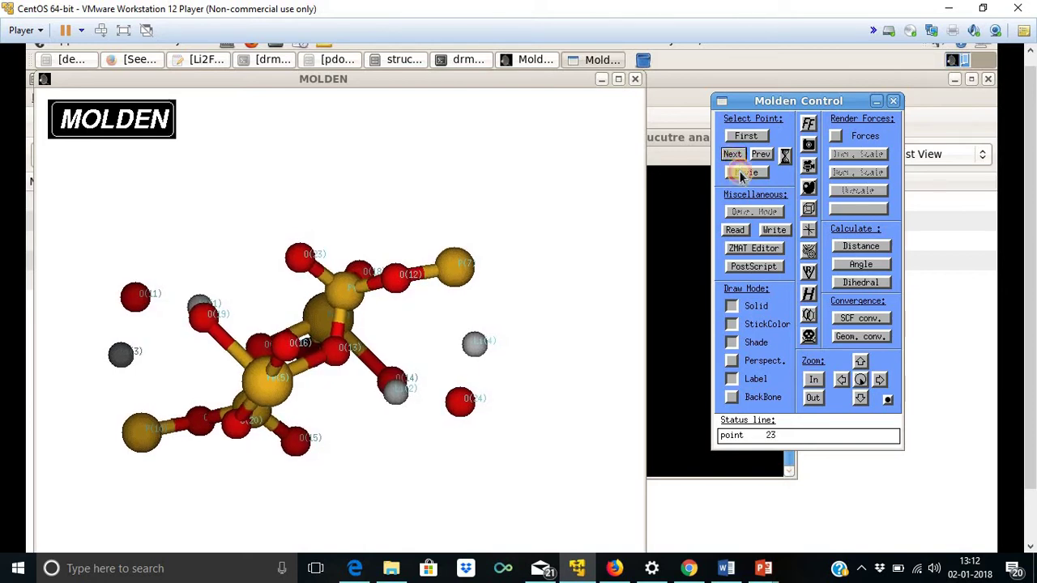
click(744, 173)
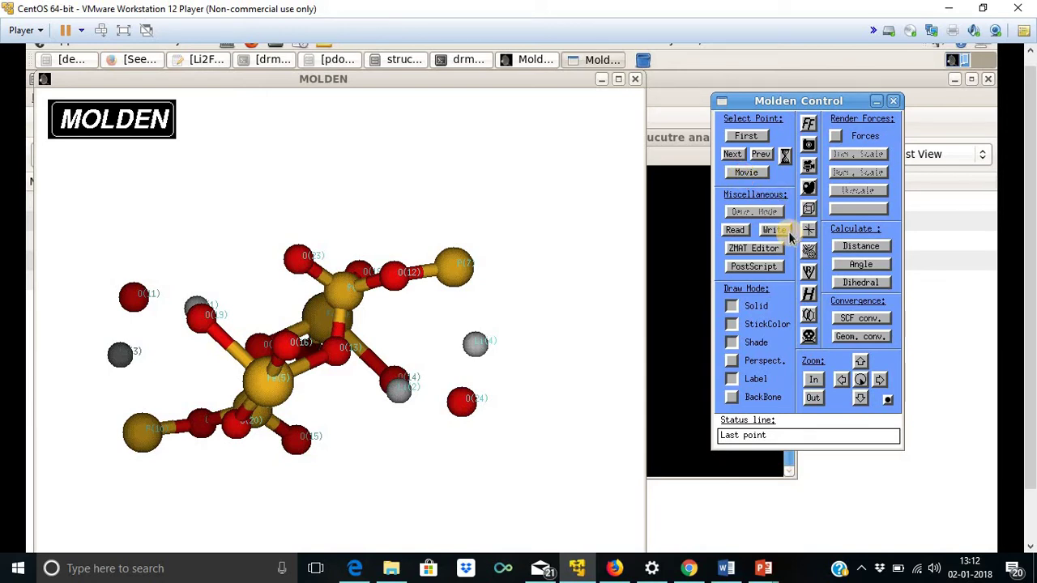
Step: Quit the current Molden session and load the structure file from the terminal with molden *.xyz
click(809, 337)
click(803, 369)
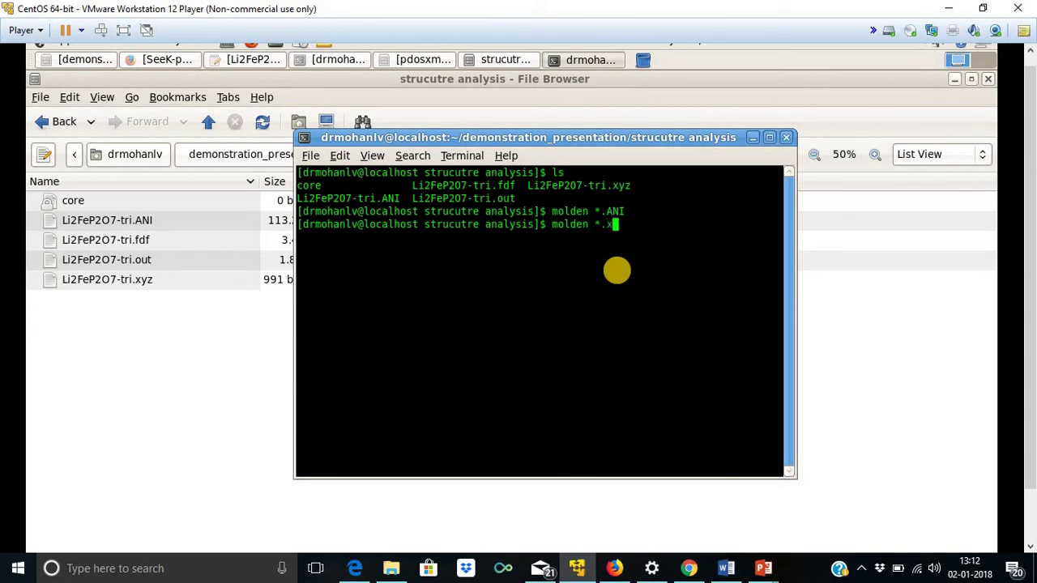
key(Return)
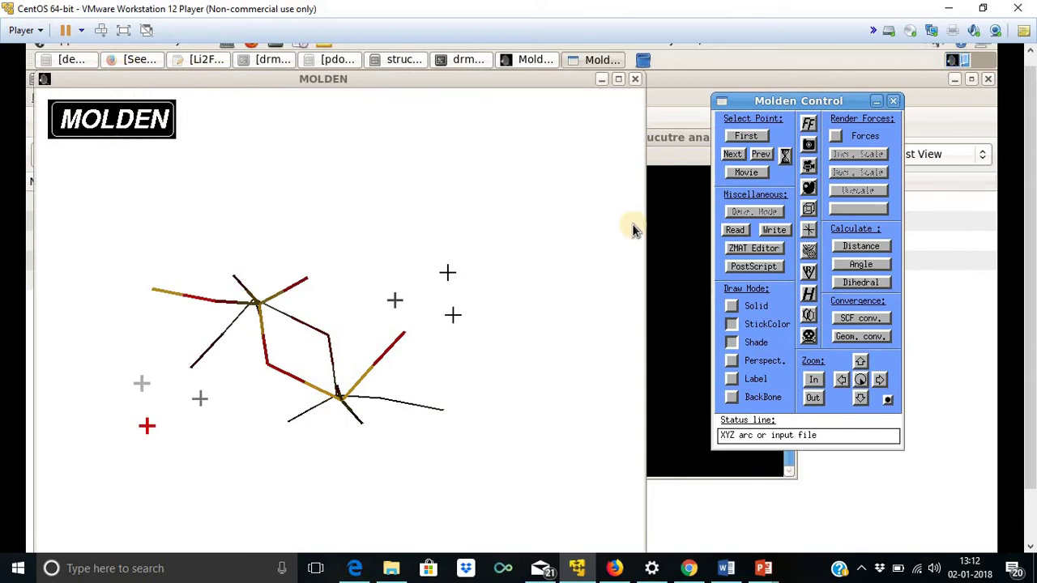
Step: Render the xyz structure as solid balls and sticks with atom+number labels, and turn it to another orientation
click(733, 324)
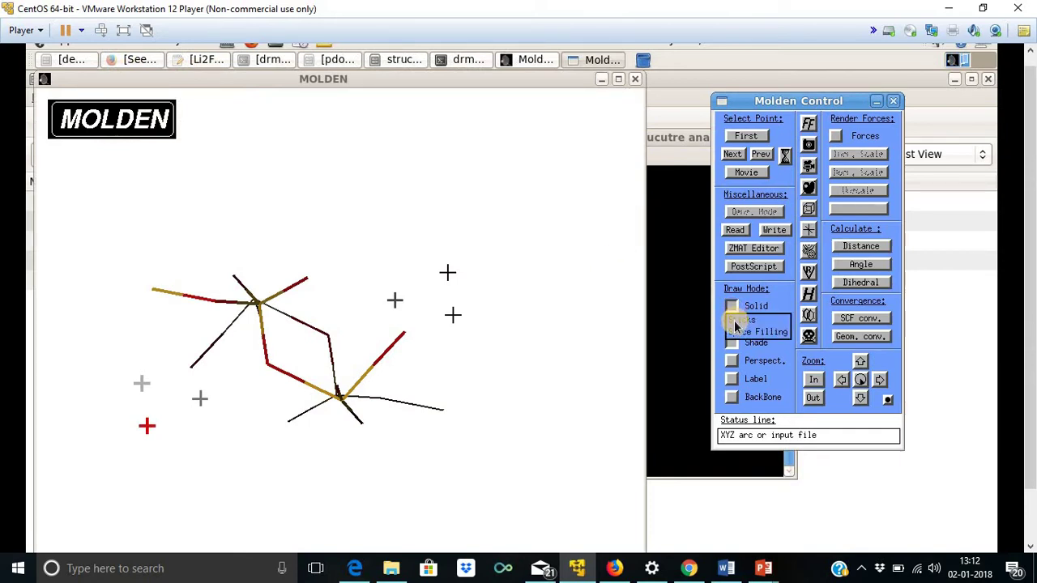
click(740, 332)
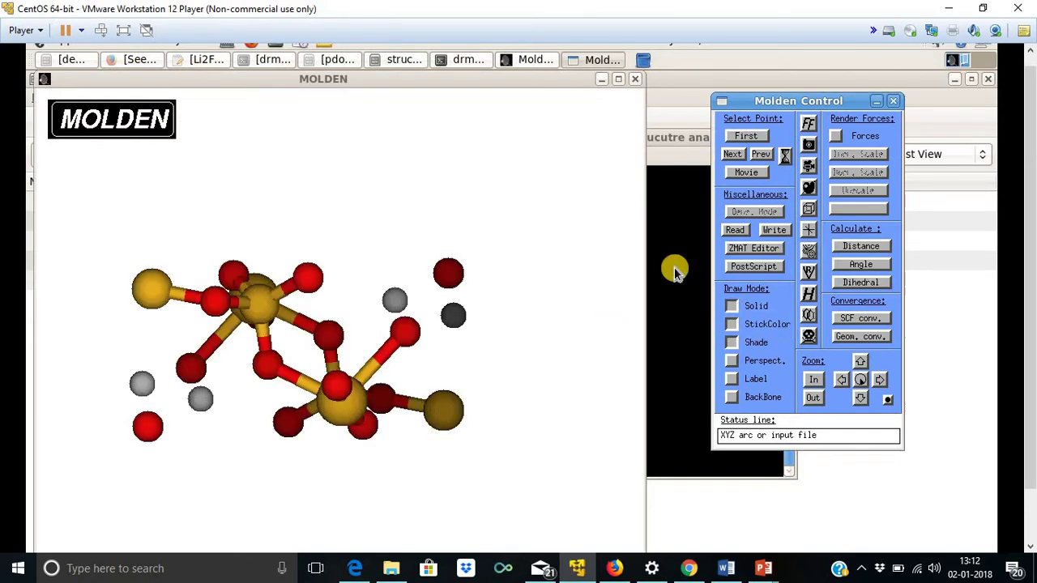
click(731, 386)
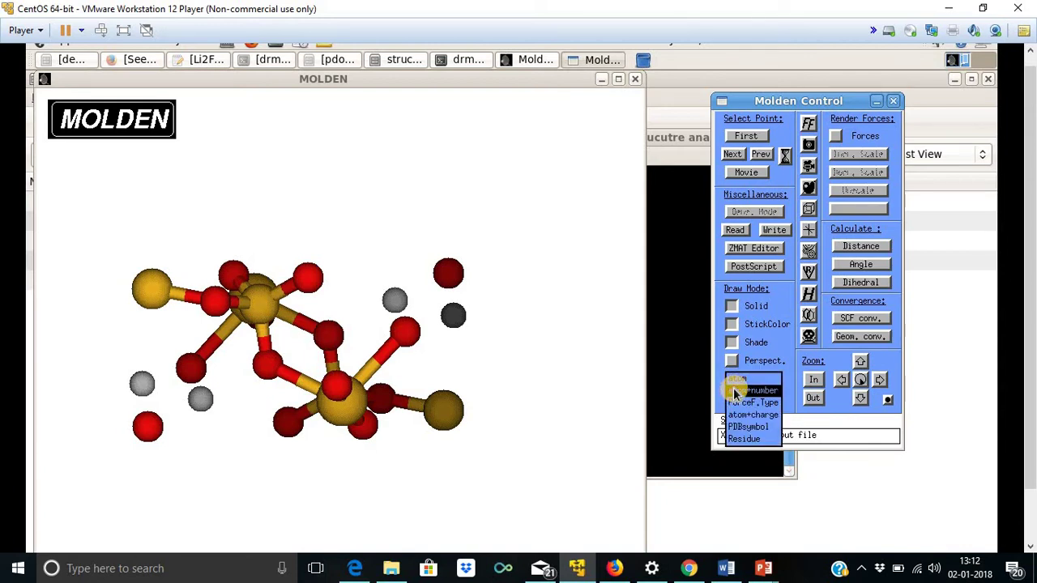
click(734, 392)
drag(492, 234, 809, 223)
Step: Show the structure together with its unit cell using Mol+Cell, and rotate the cell to a tilted view
click(809, 209)
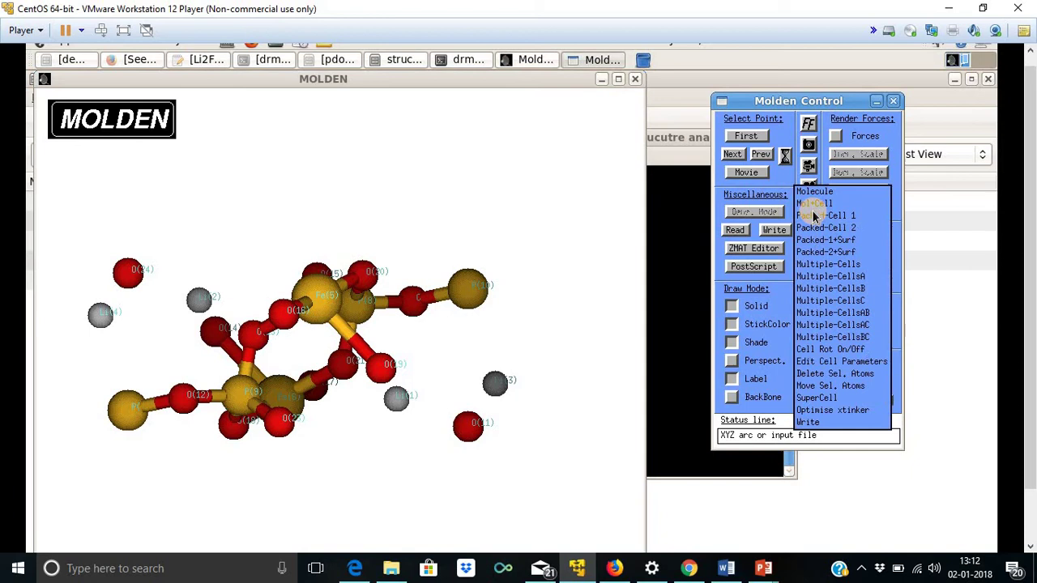
click(815, 204)
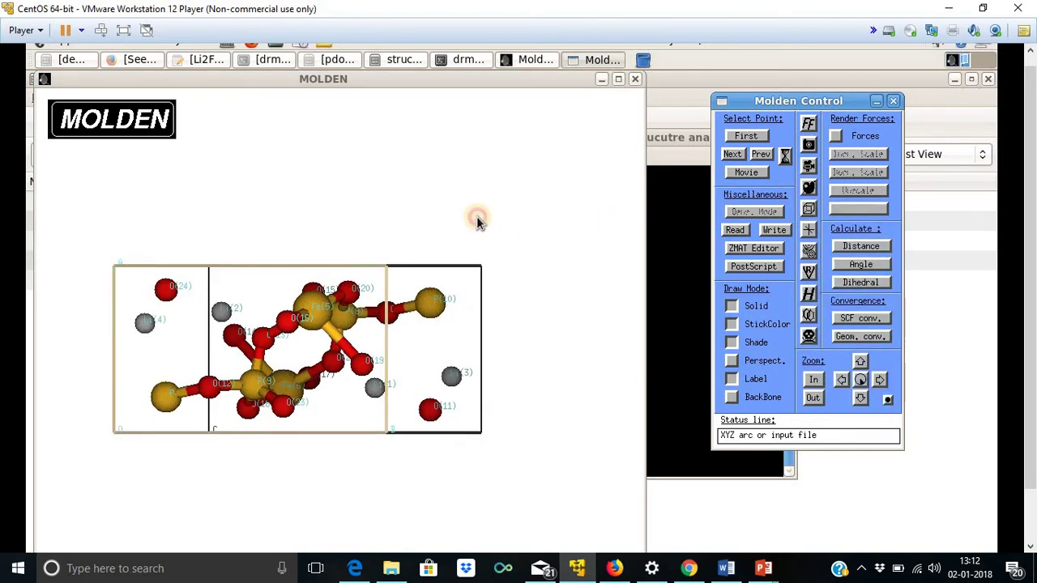
drag(475, 220, 477, 219)
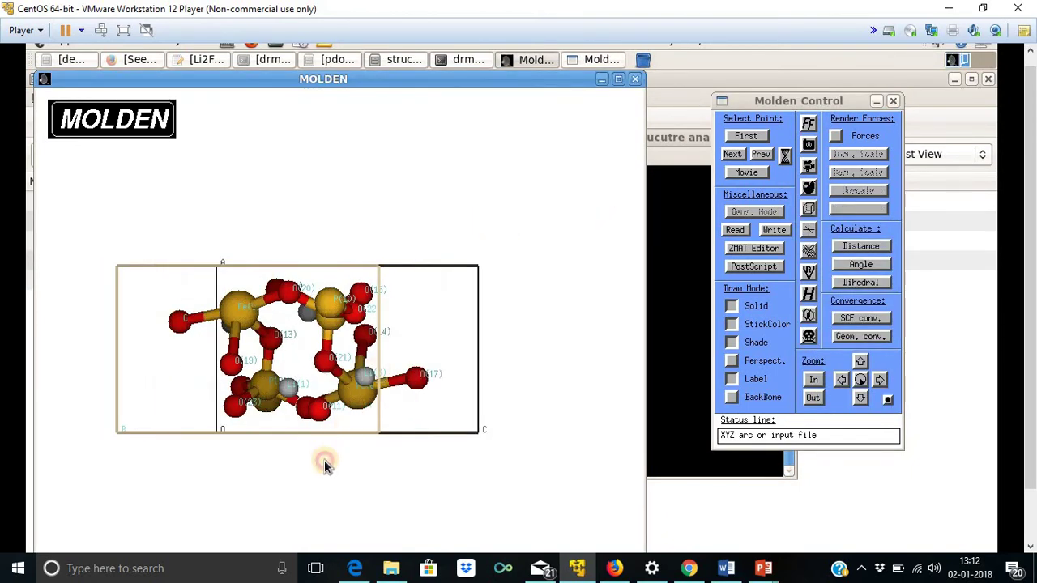
drag(324, 463, 428, 398)
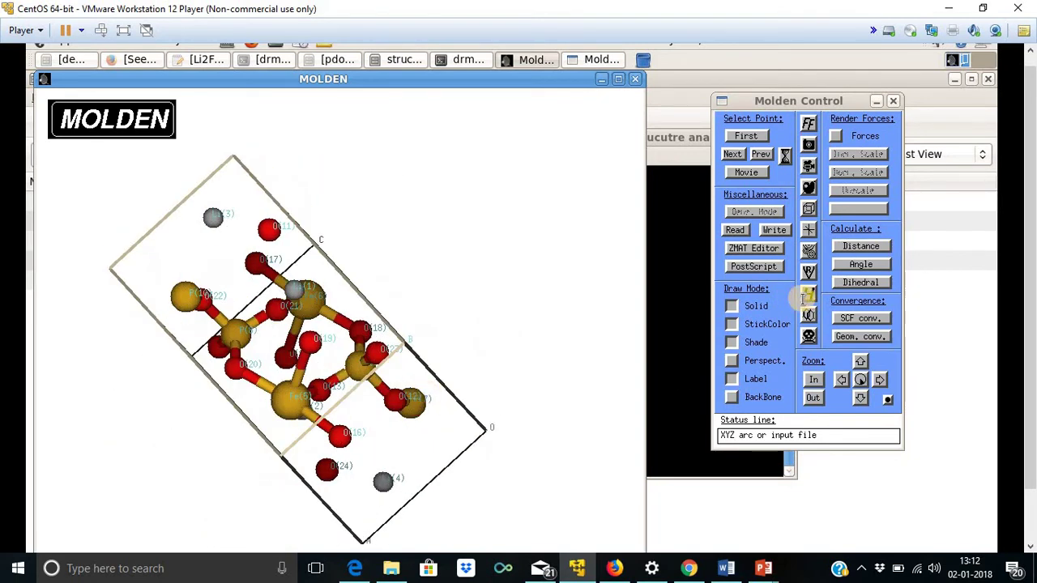
Step: Measure the distance between oxygen O(20) and iron Fe(5)
click(863, 247)
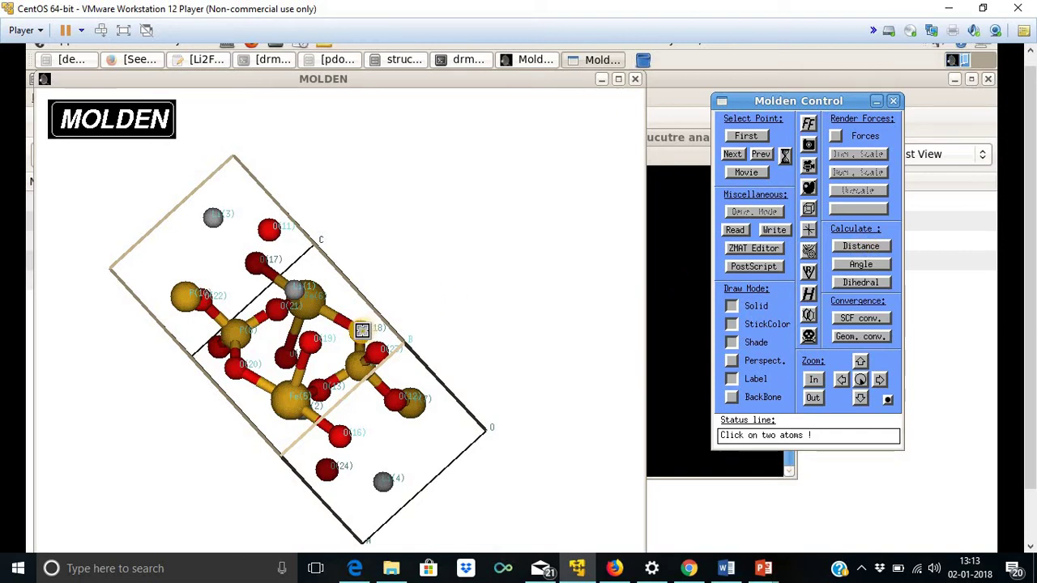
click(238, 371)
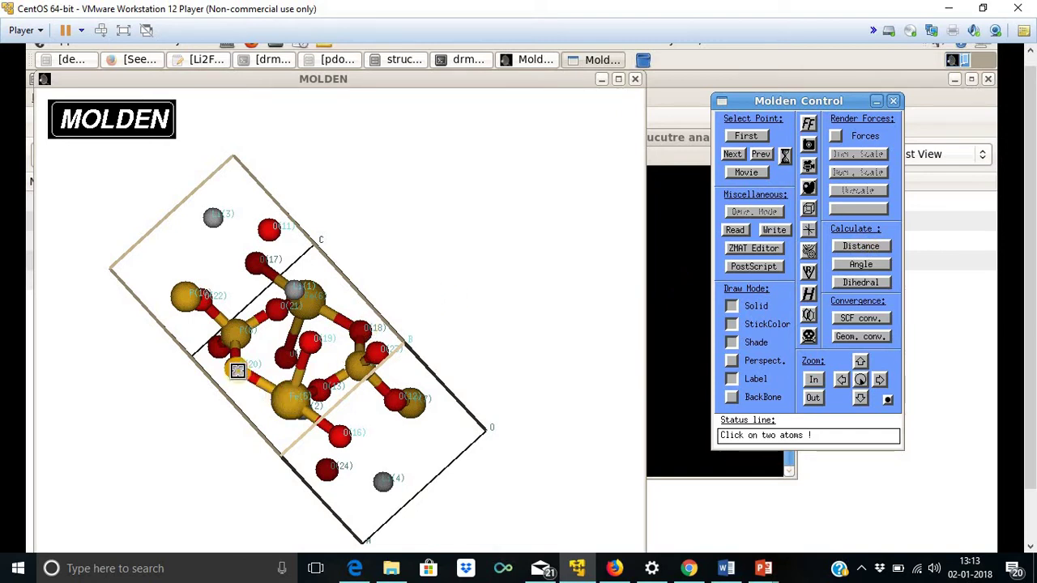
click(237, 372)
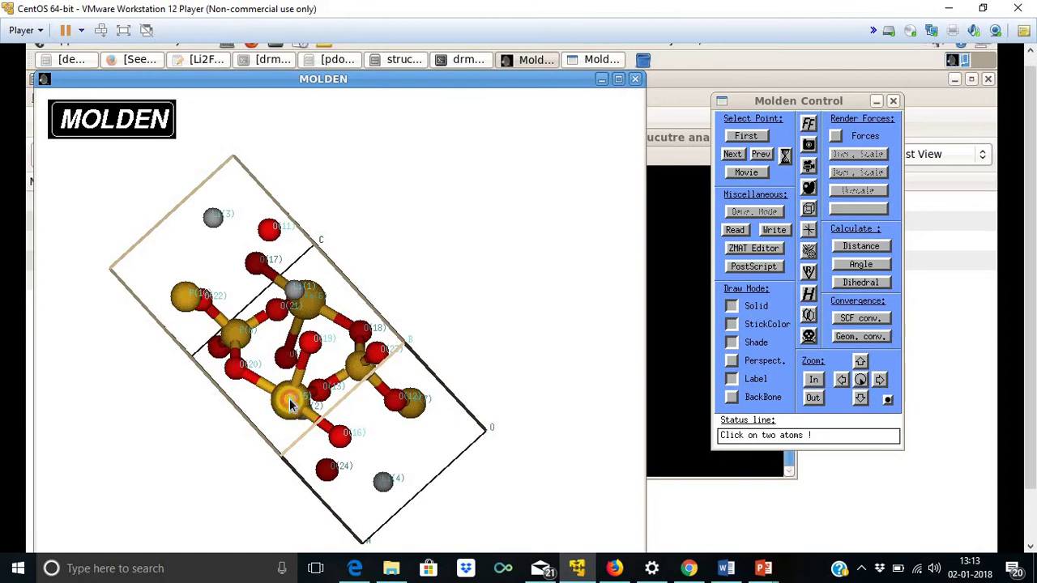
click(290, 405)
click(883, 526)
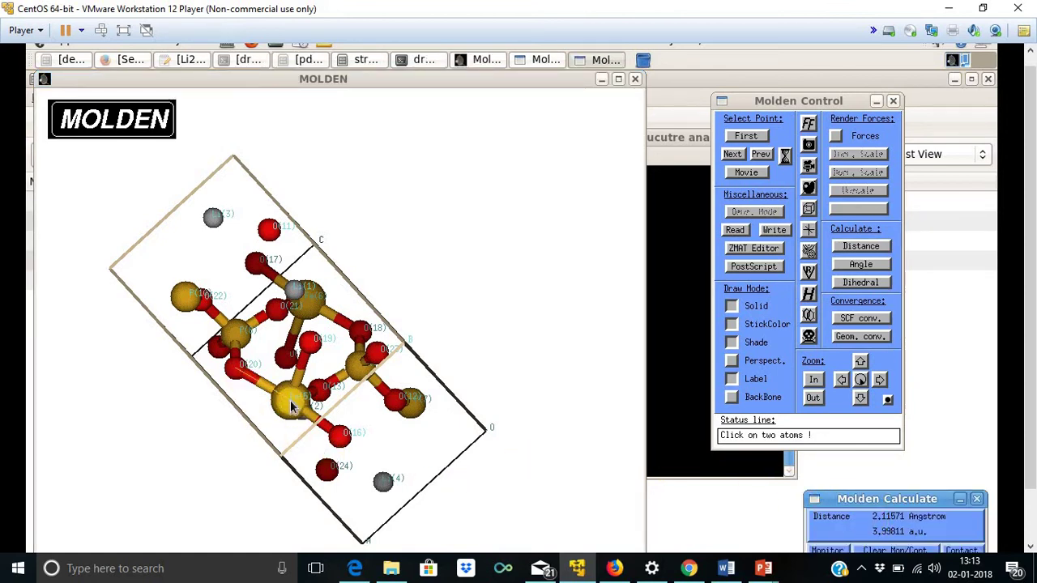
click(884, 522)
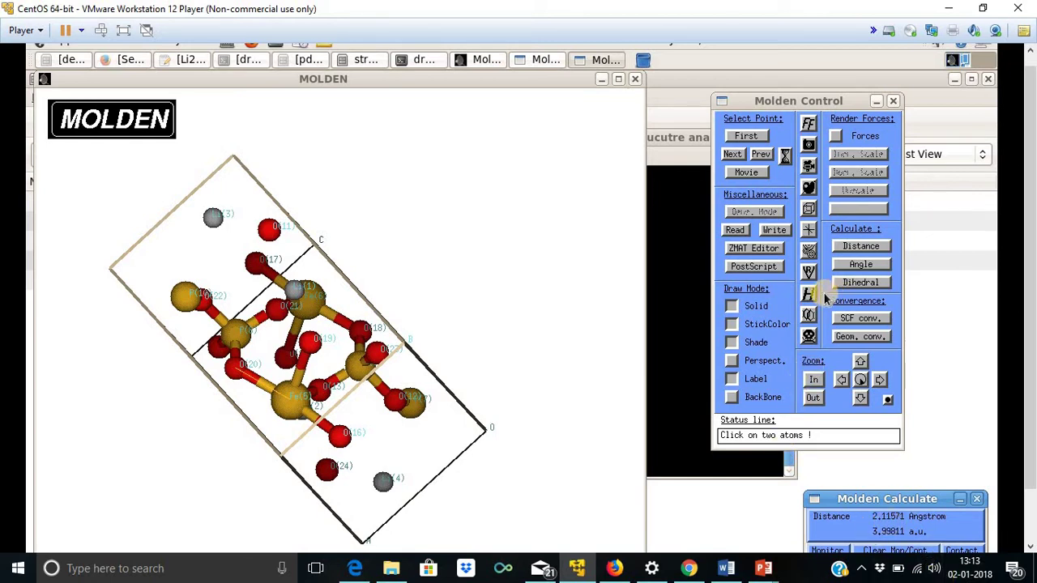
Step: Measure the distance between oxygen O(16) and iron Fe(5)
click(845, 247)
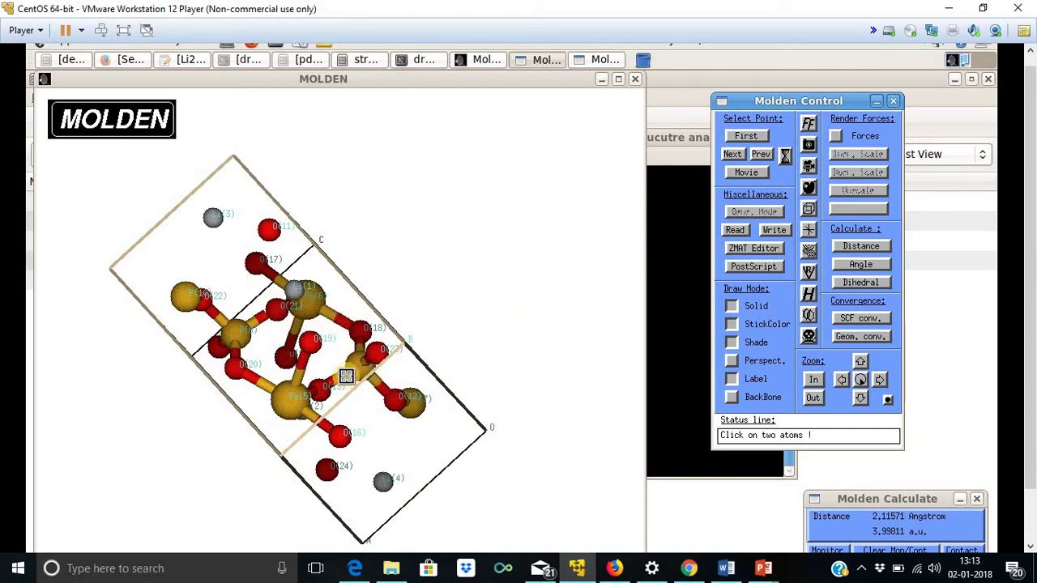
click(333, 437)
click(290, 405)
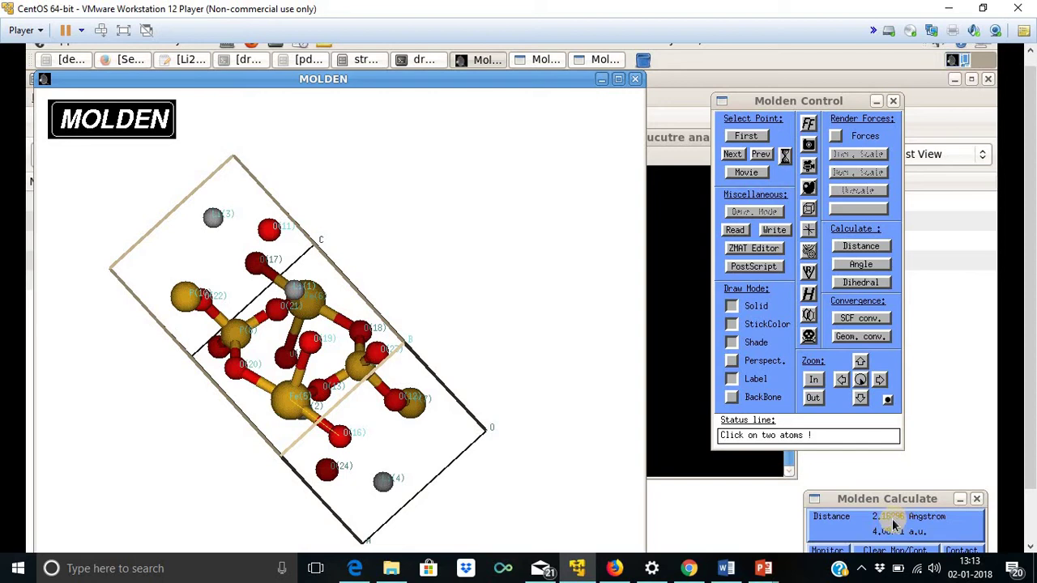
Step: Measure the bond angle O(19)-Fe(5)-O(20) centred on the iron atom
click(869, 267)
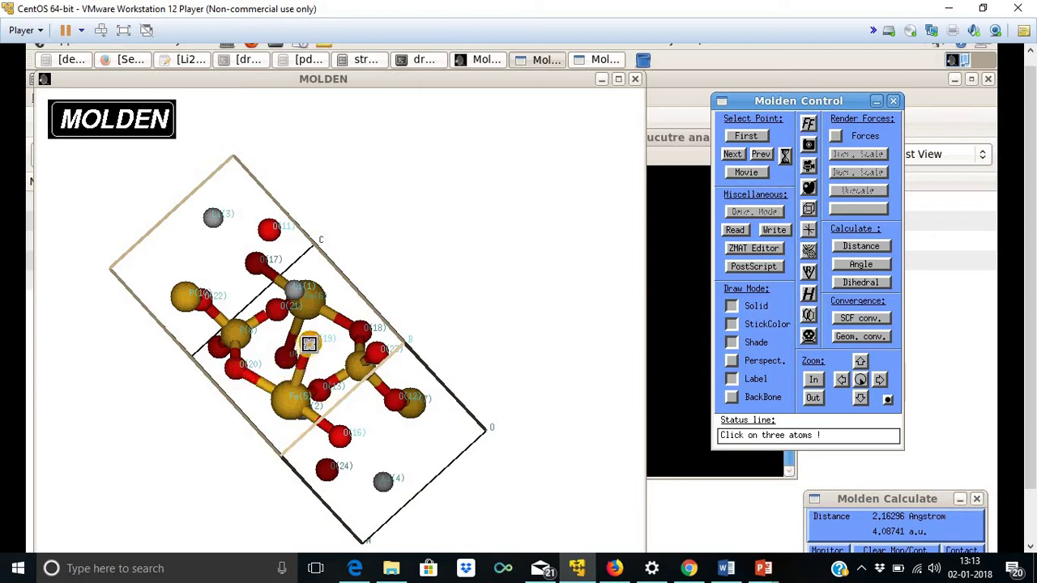
click(310, 343)
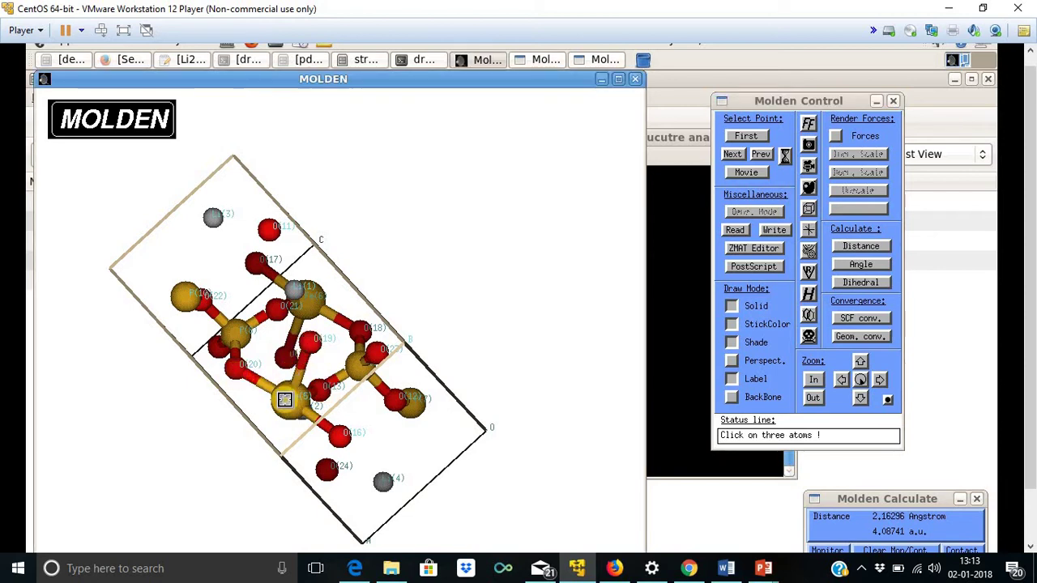
click(239, 372)
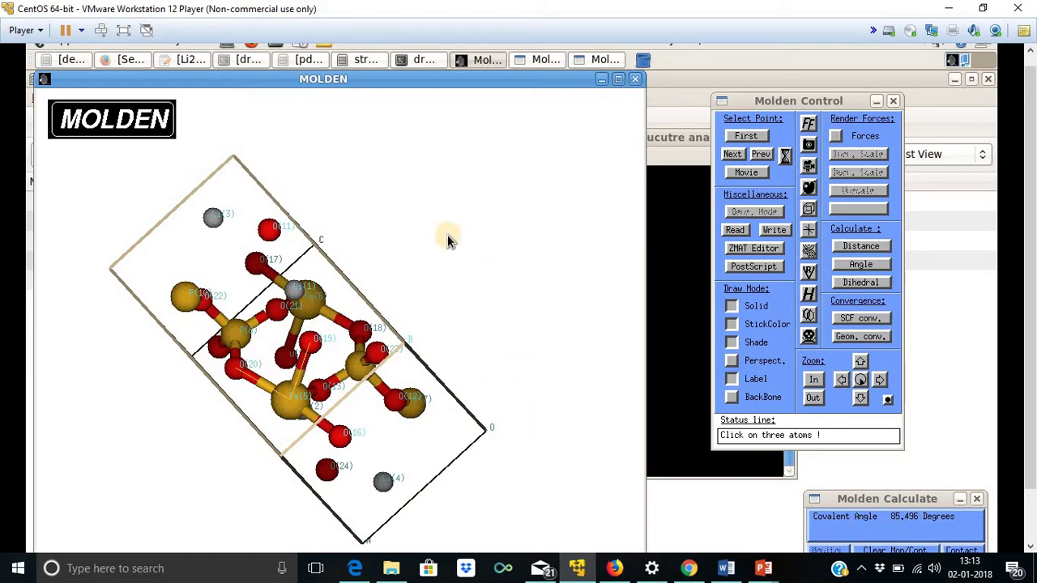
Step: Rotate the unit cell to a three-dimensional oblique view and save a GIF snapshot of it
drag(447, 234, 411, 266)
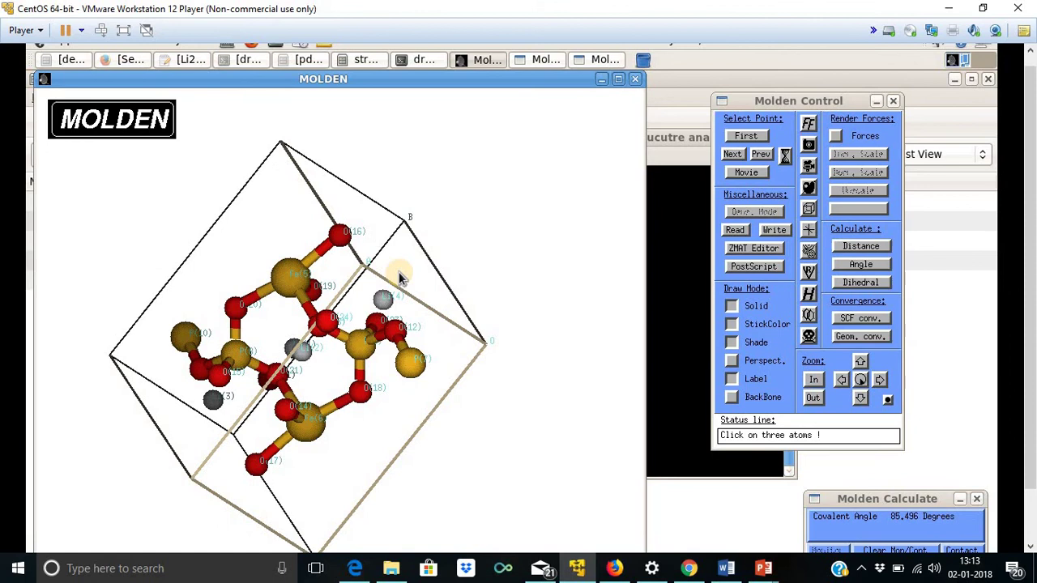
drag(399, 275, 250, 294)
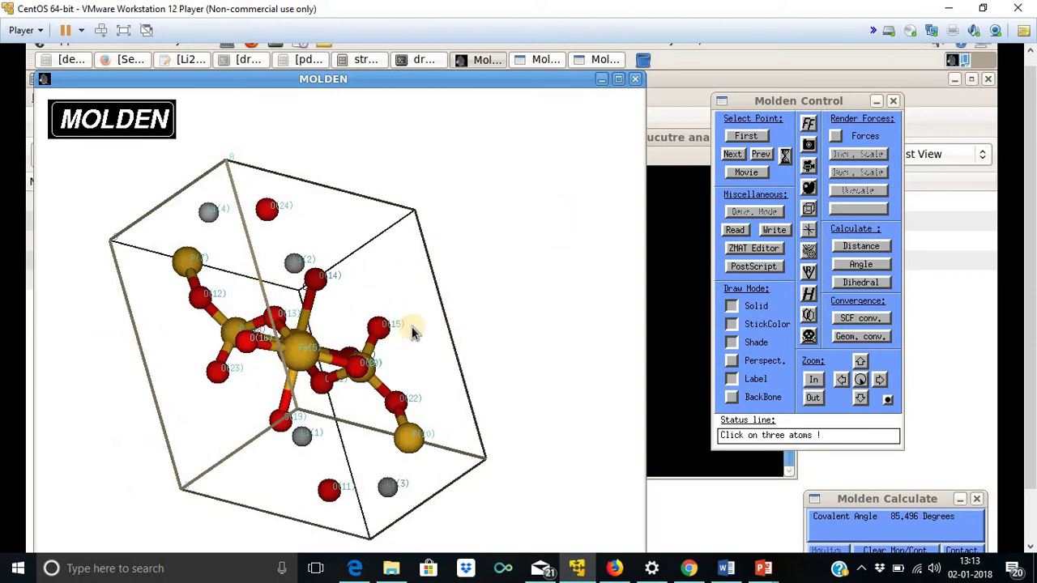
drag(498, 325, 440, 331)
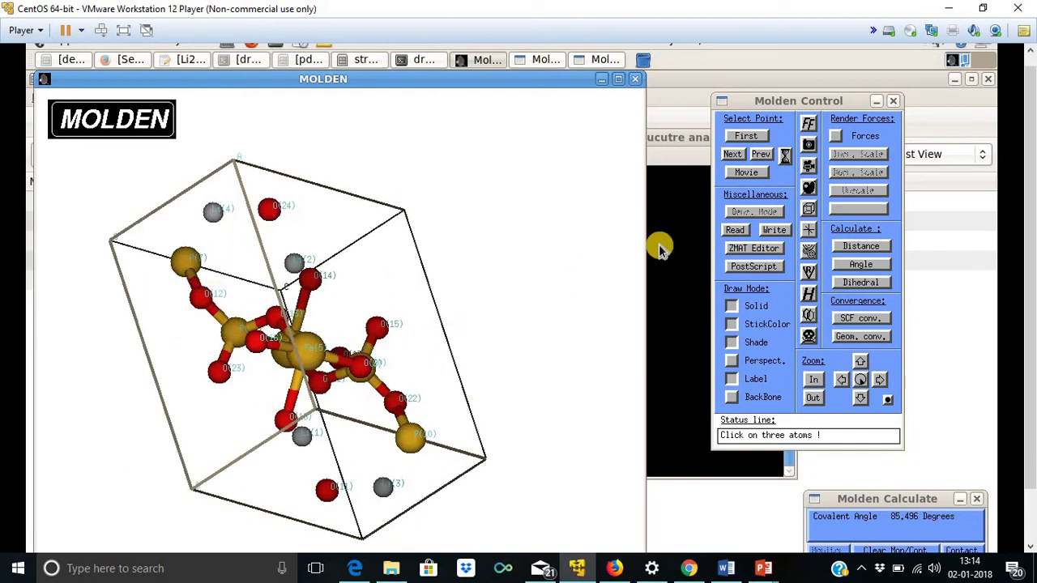
click(809, 146)
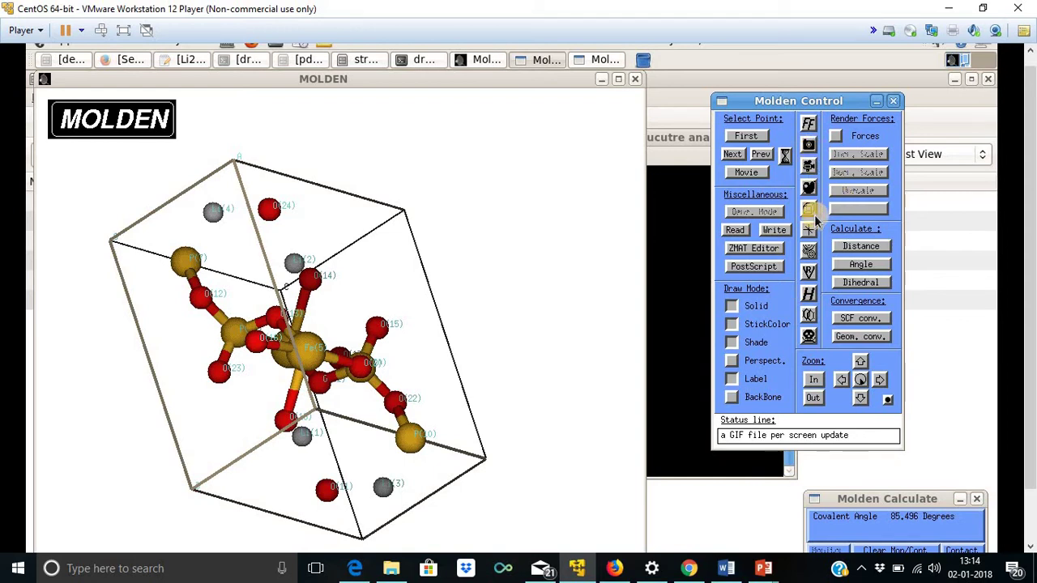
Step: Exit Molden and view the saved snapshot mol001.gif from the "strucutre analysis" folder
click(809, 338)
click(768, 362)
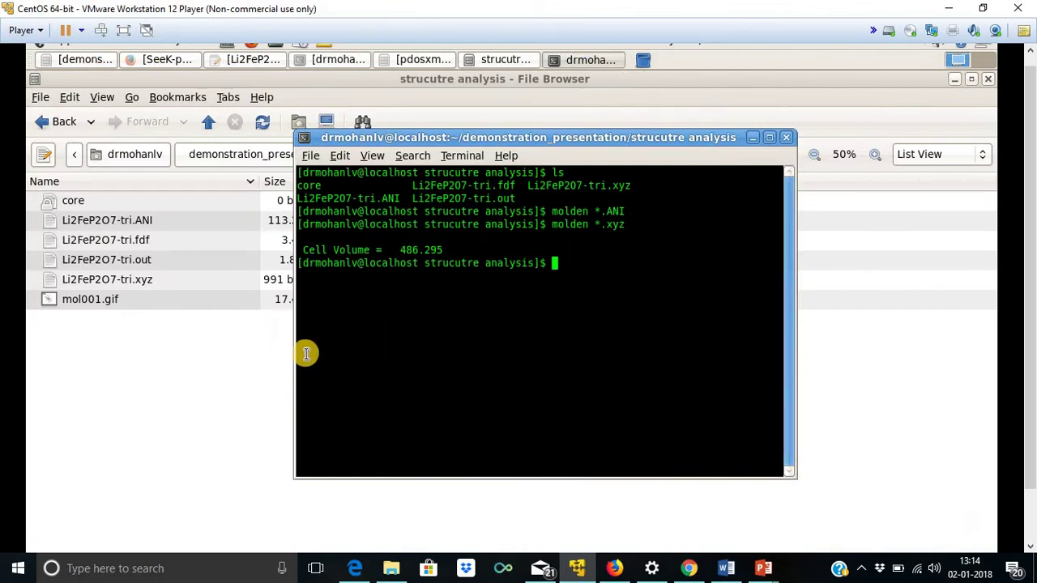
click(213, 361)
double_click(98, 300)
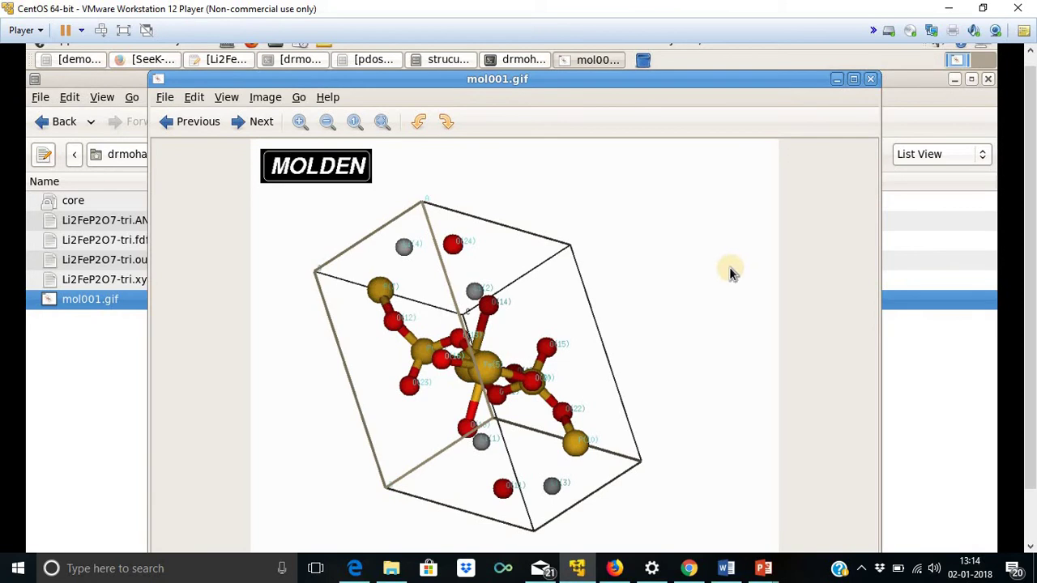
click(872, 79)
Step: From a new terminal in the "strucutre analysis" folder, list the files with ls and open the structure in XCrySDen with xcrysden --xyz *.xyz
right_click(383, 354)
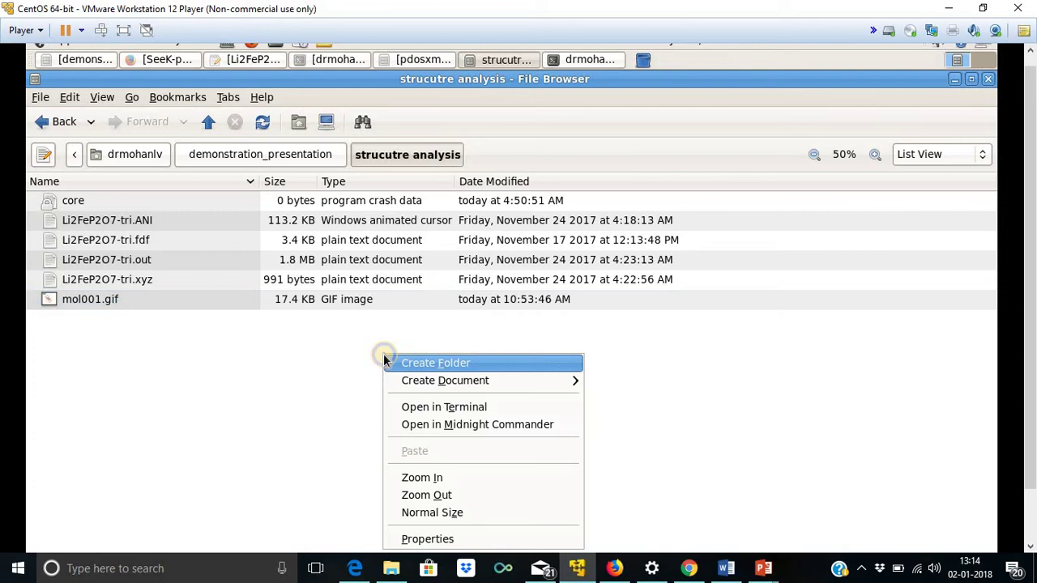
click(414, 404)
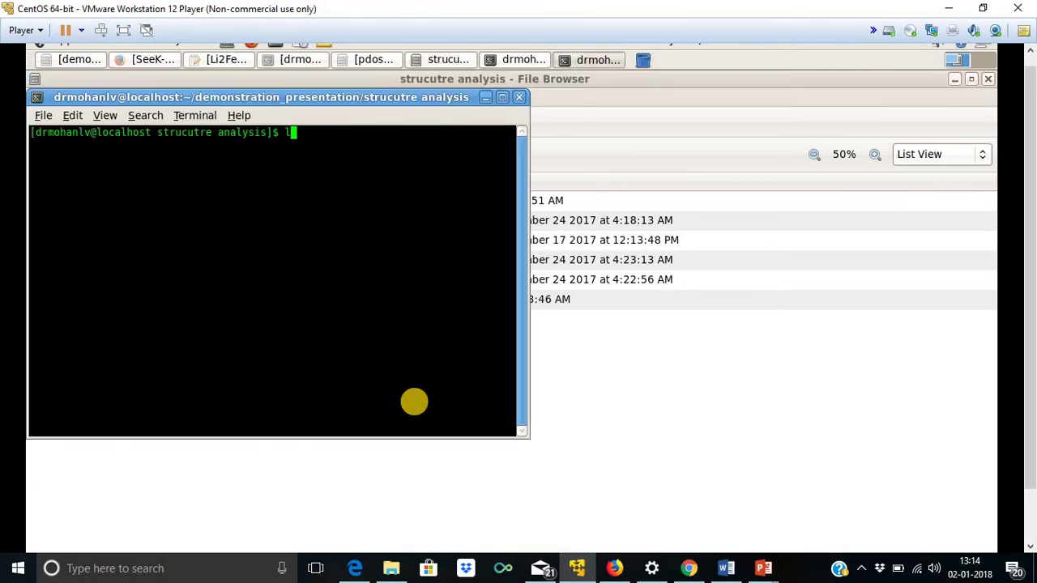
text(ls)
key(Return)
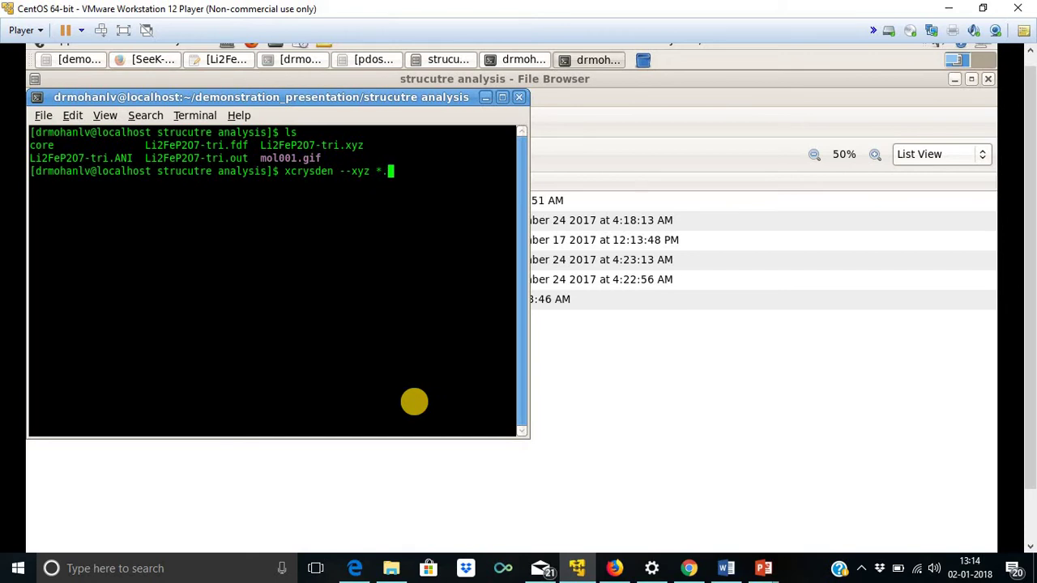
text(xcrysden --xyz *.xyz)
key(Return)
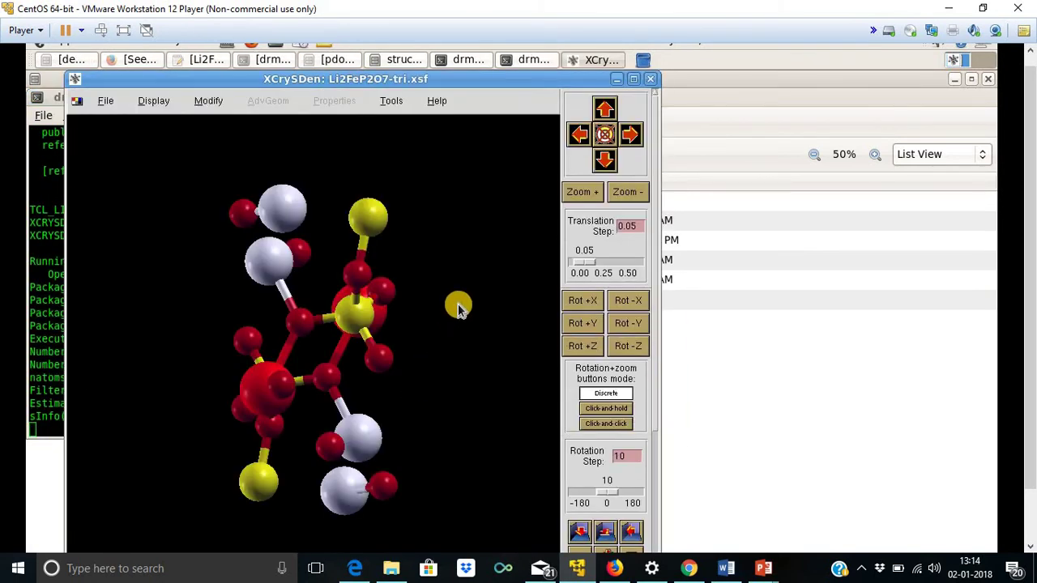
Step: Turn on the coordinate system and atomic symbols for the Li2FeP2O7-tri structure
drag(458, 308, 192, 173)
click(151, 103)
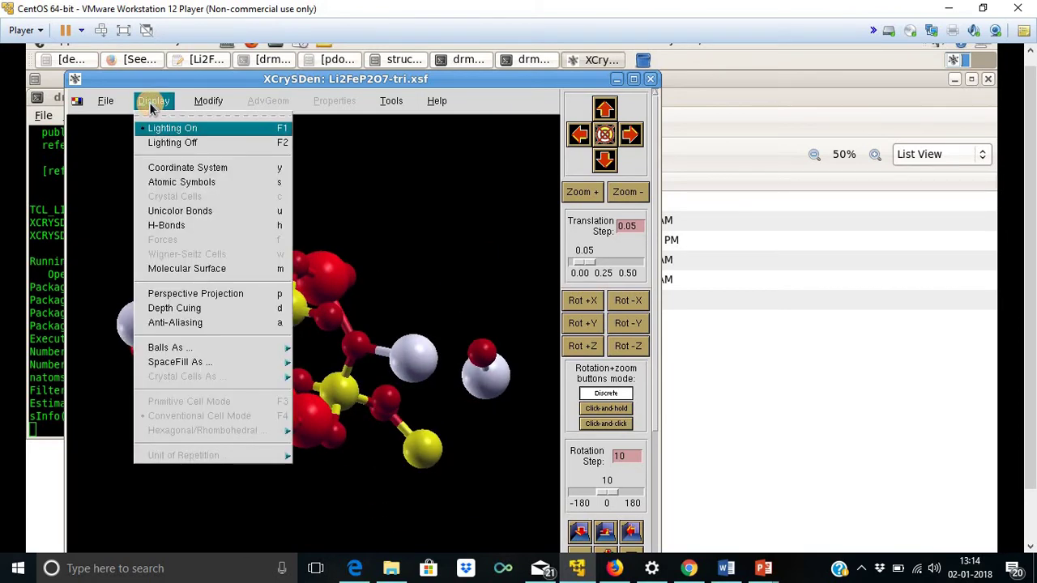
click(173, 170)
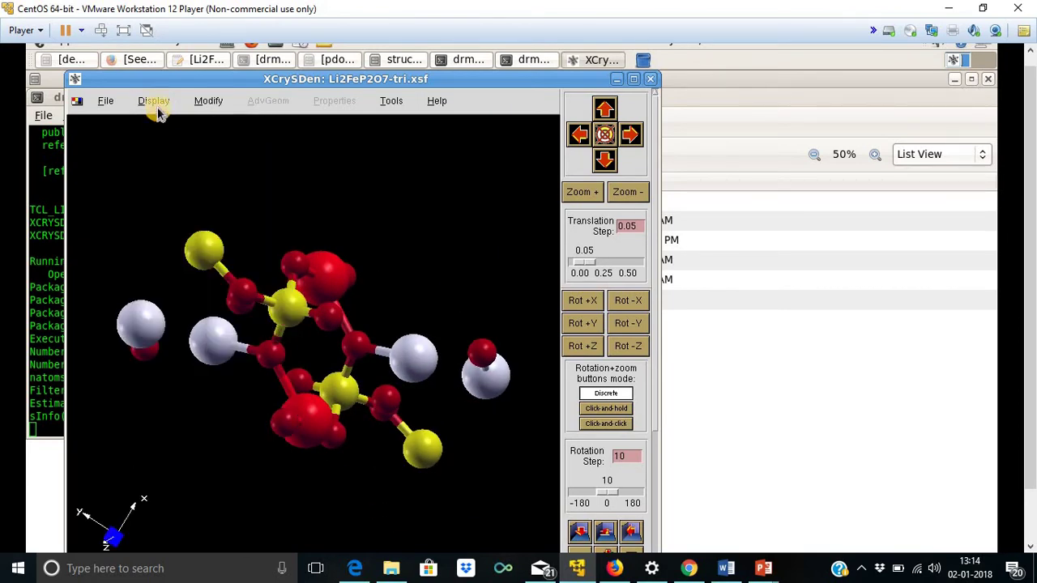
click(153, 103)
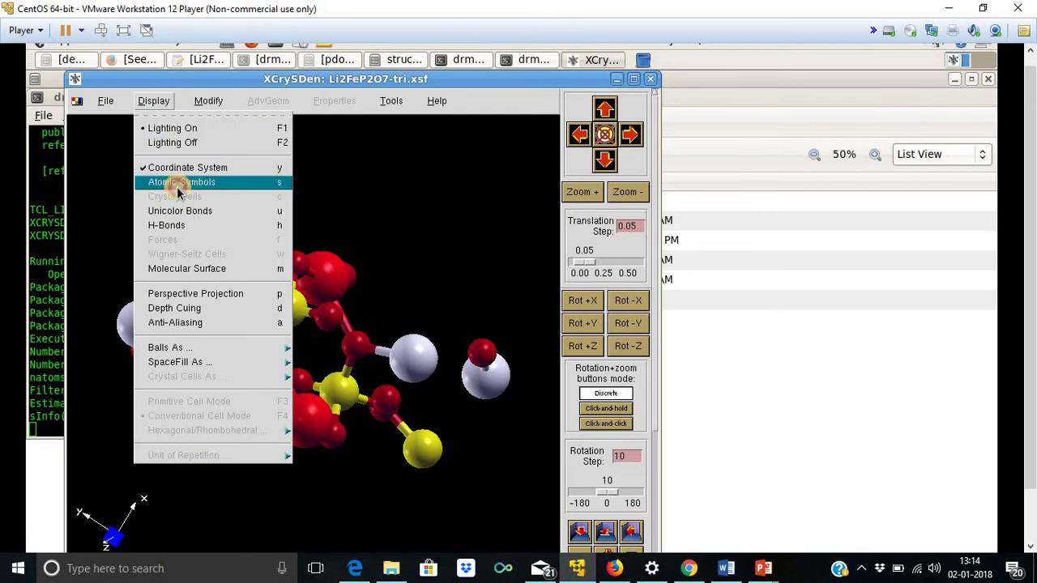
click(177, 185)
double_click(131, 470)
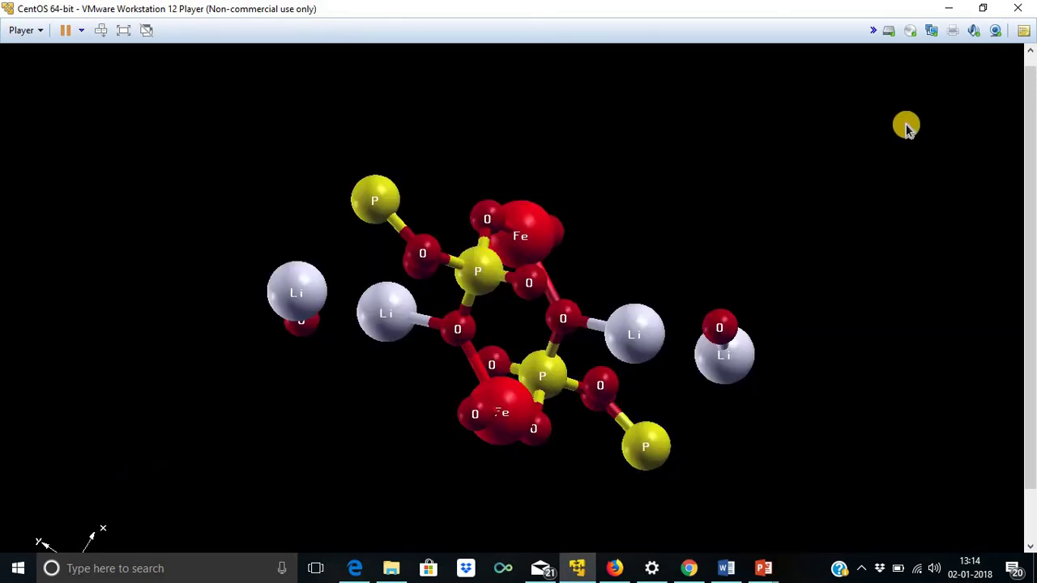
click(982, 9)
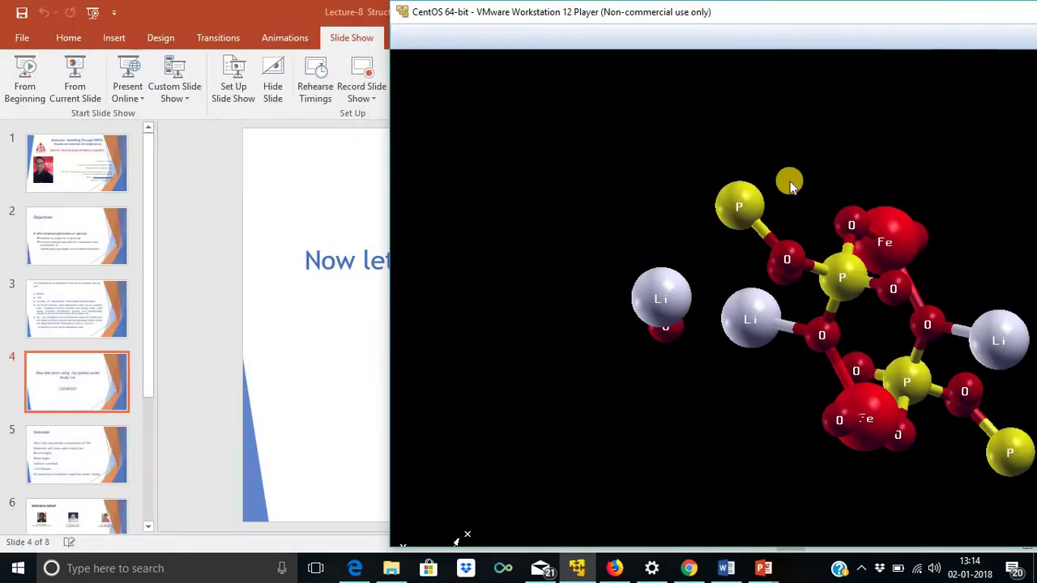
drag(745, 21, 492, 33)
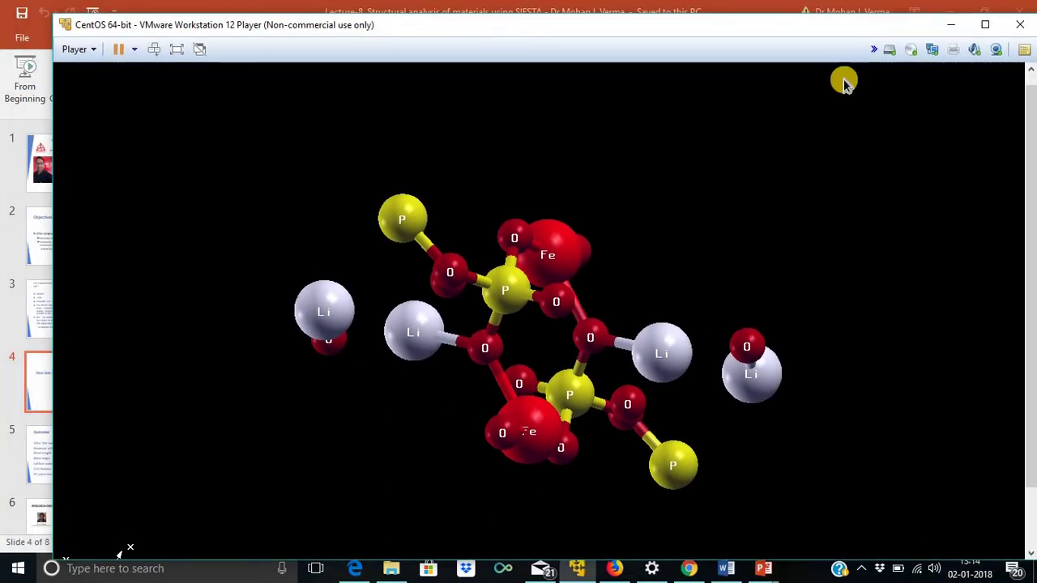
click(986, 28)
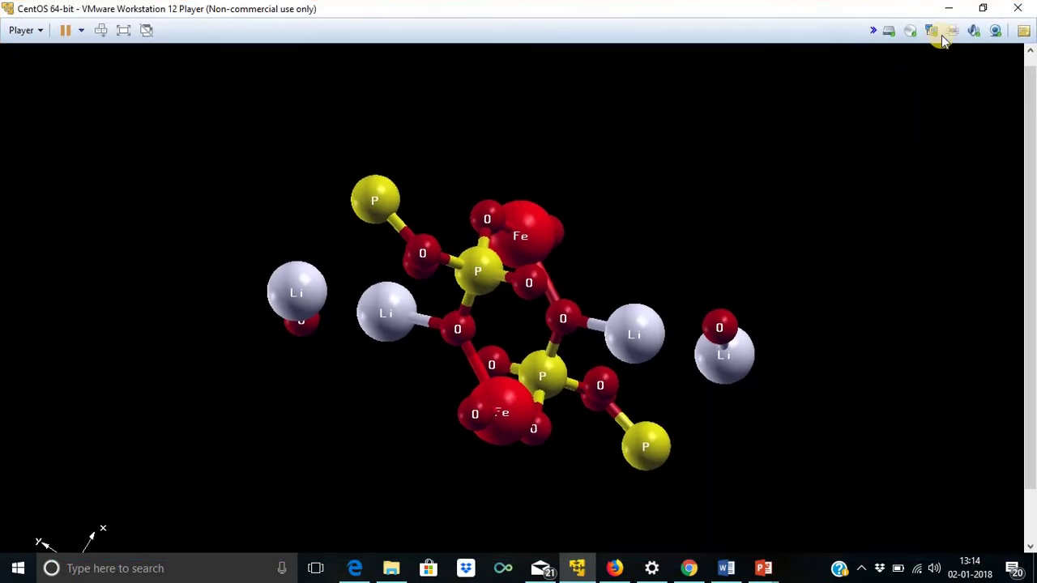
click(978, 10)
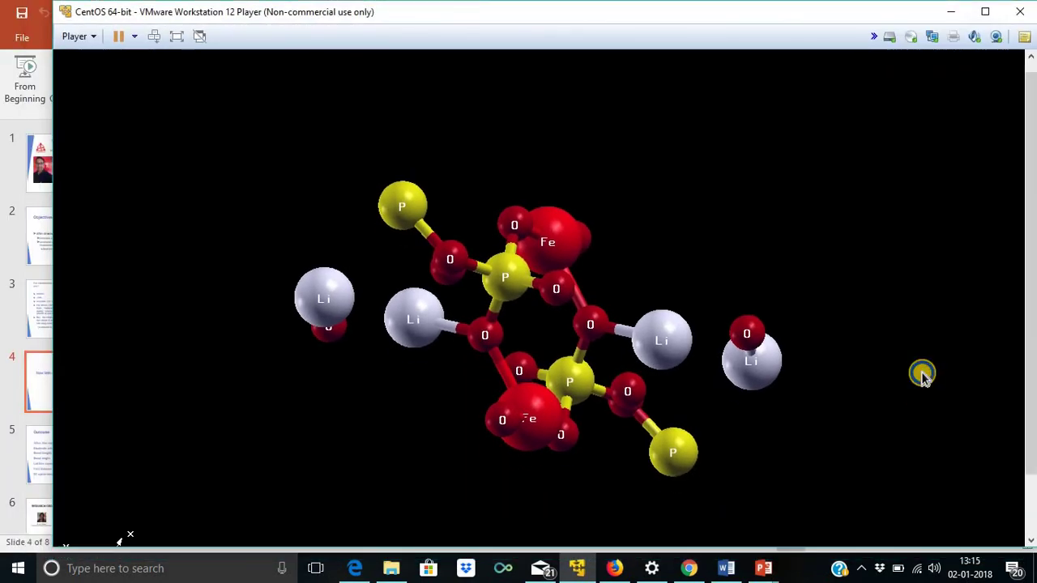
Step: Close the loaded structure, uncover the terminal by moving the empty XCrySDen window aside, and exit XCrySDen
right_click(922, 372)
click(937, 474)
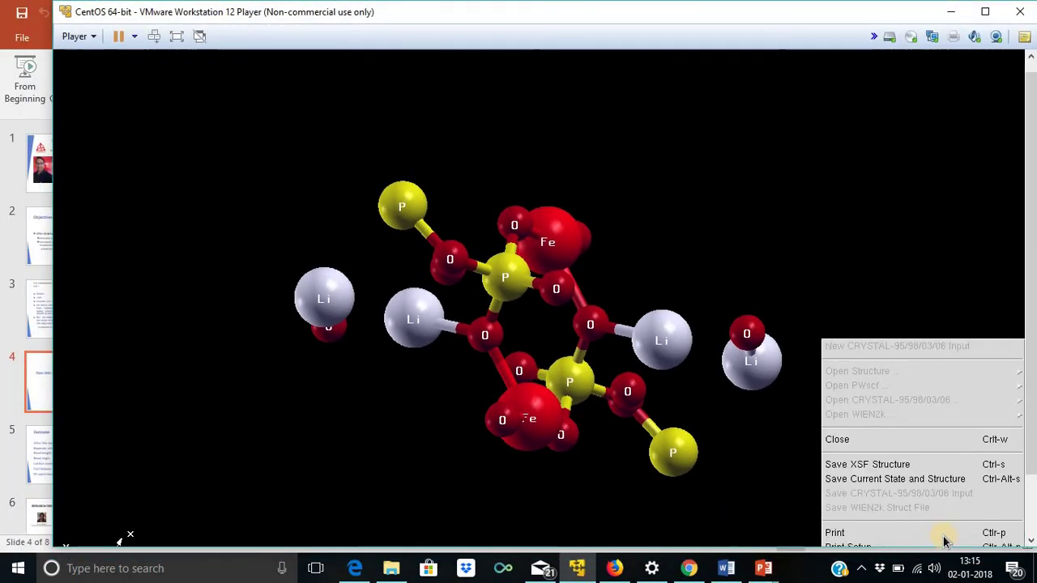
click(843, 448)
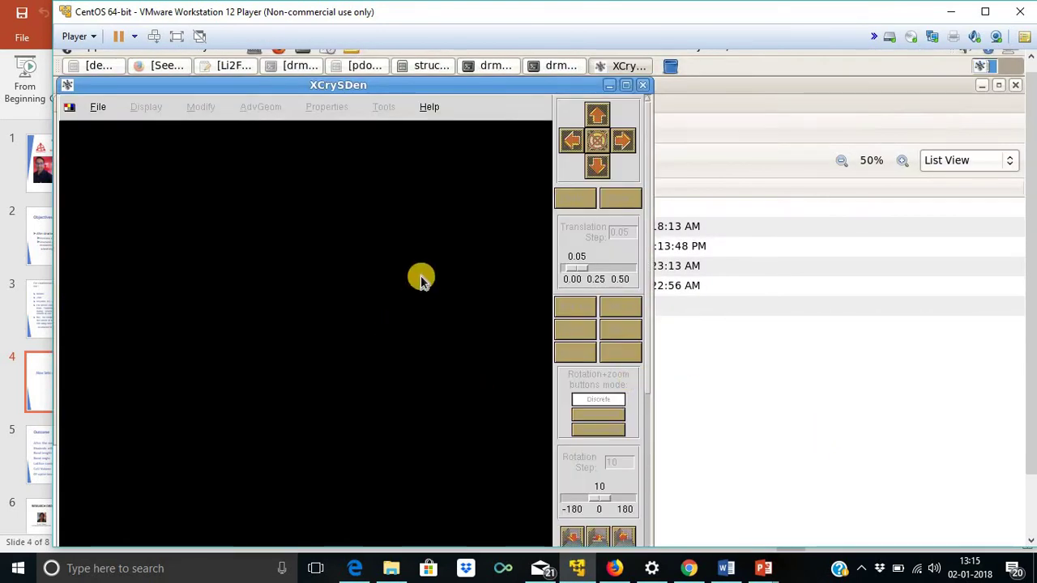
drag(475, 92, 714, 93)
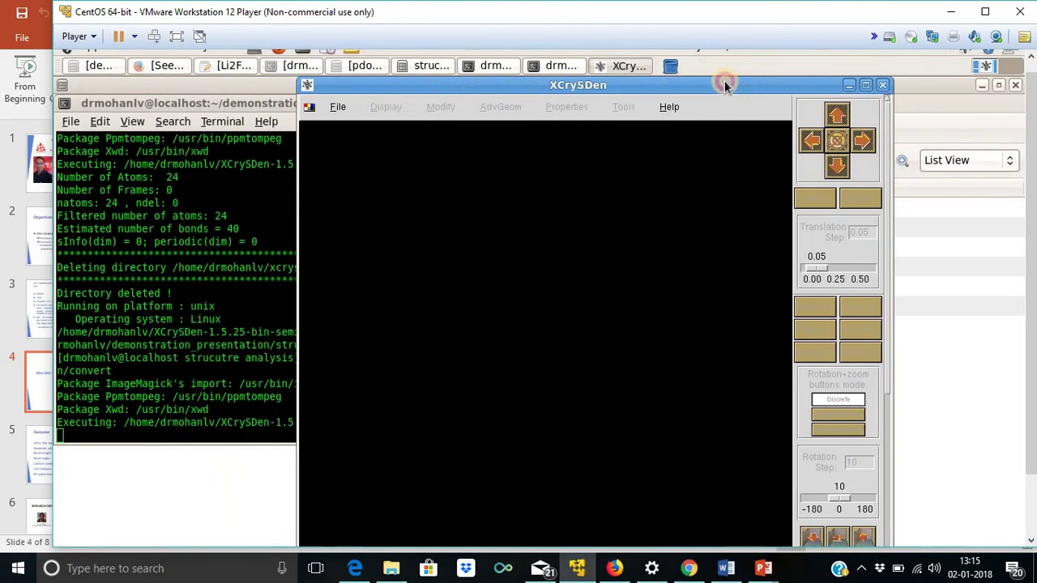
drag(802, 91, 930, 102)
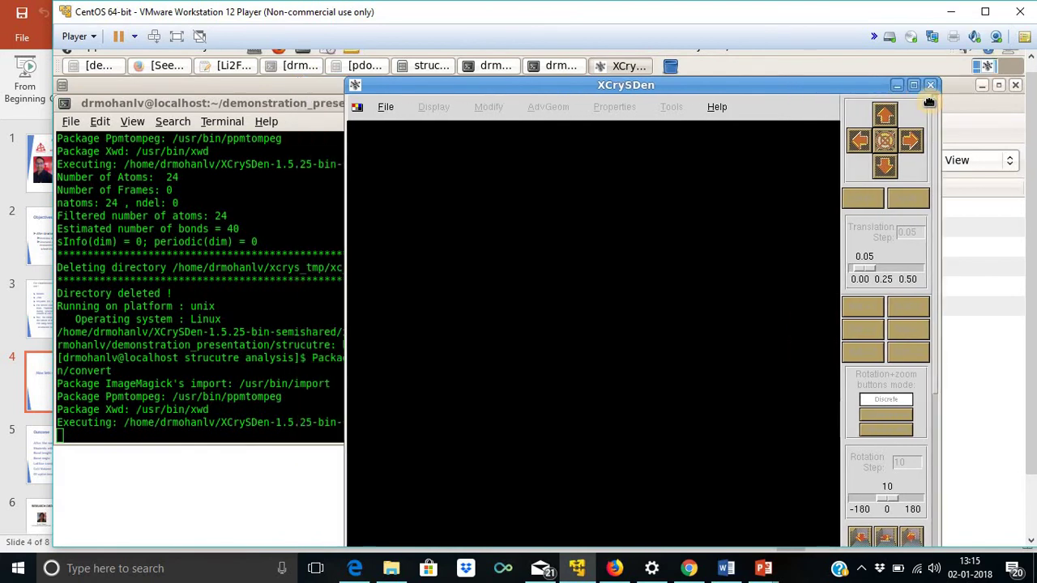
click(932, 87)
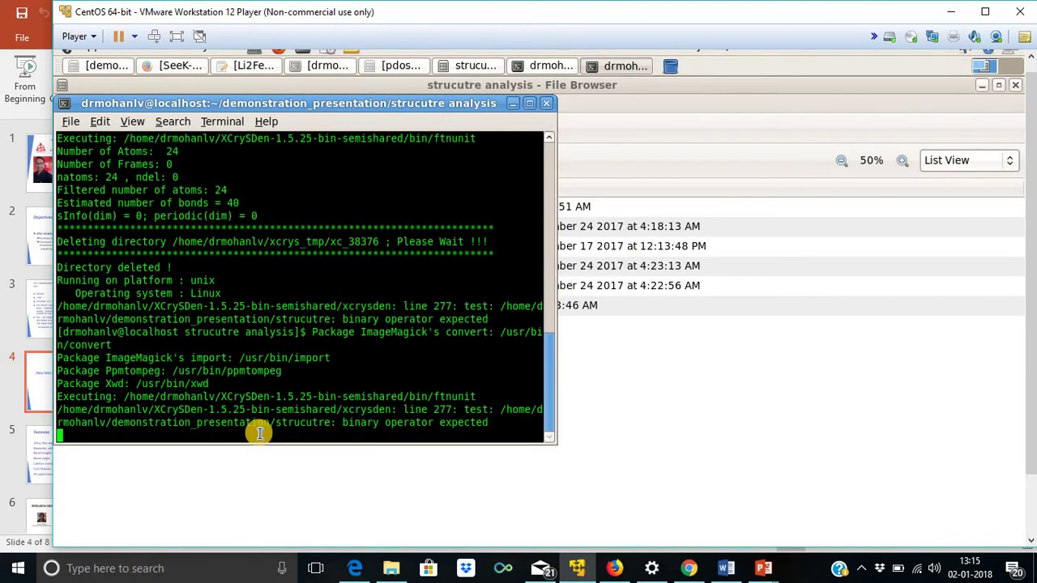
Step: Reopen the Li2FeP2O7-tri structure in XCrySDen from the terminal and display its coordinate system and atomic symbols
key(Return)
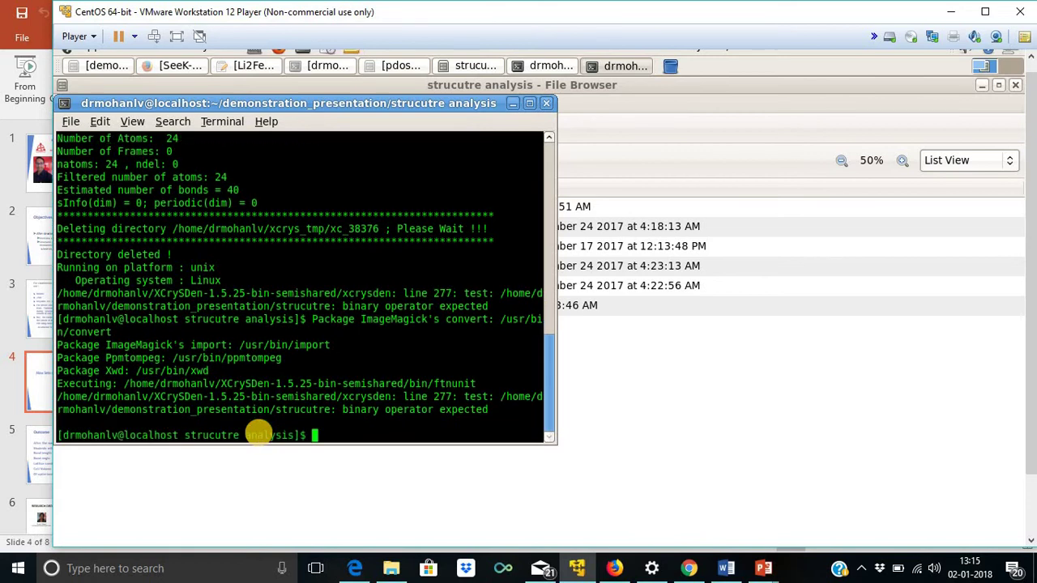
key(Return)
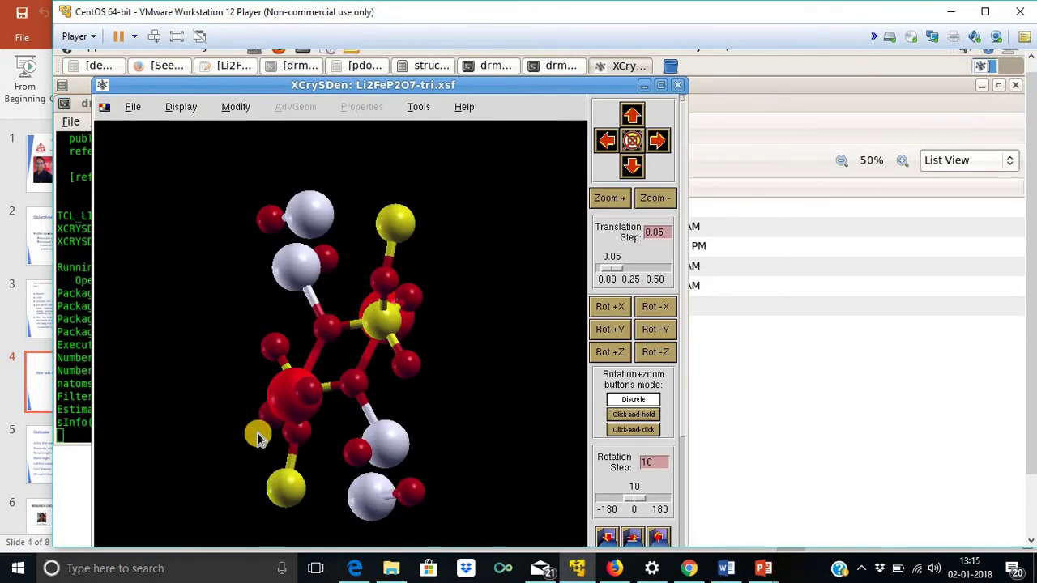
click(169, 115)
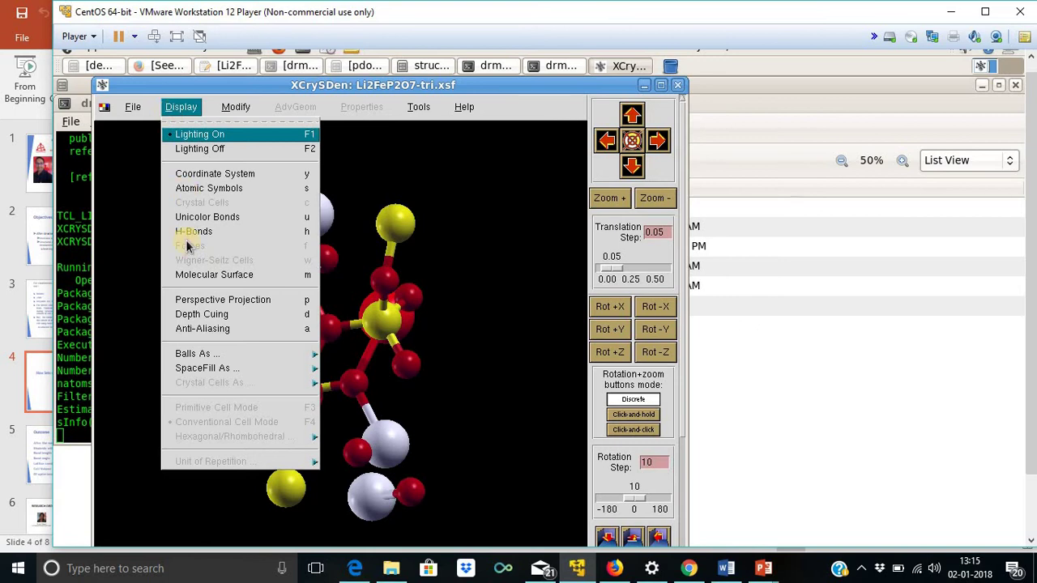
click(201, 177)
click(183, 107)
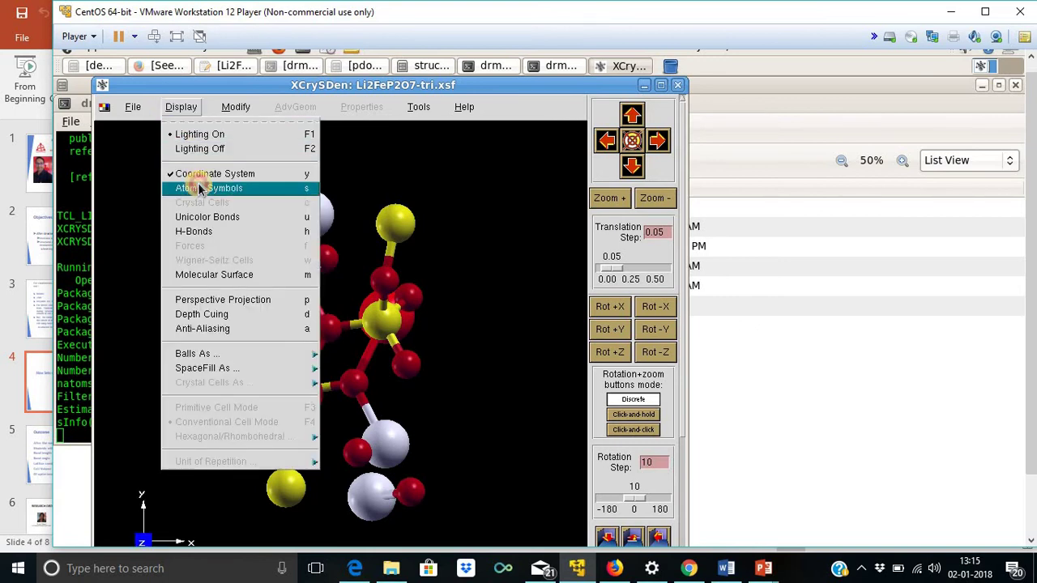
click(200, 188)
drag(459, 338, 322, 321)
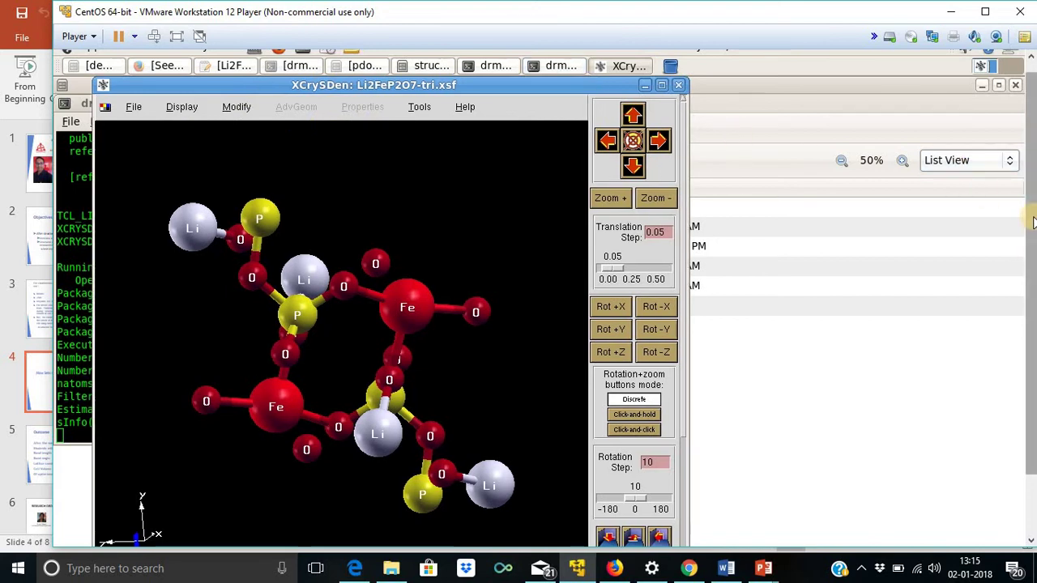
Step: Measure the distance between iron atom 6 and oxygen atom 17 in angstroms
scroll(1031, 281, down, 2)
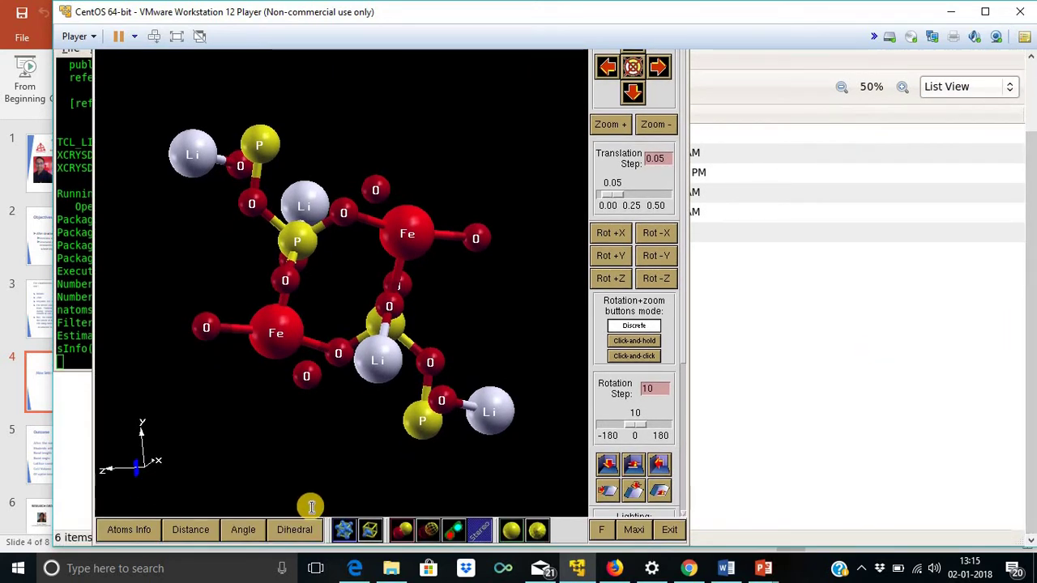
click(191, 530)
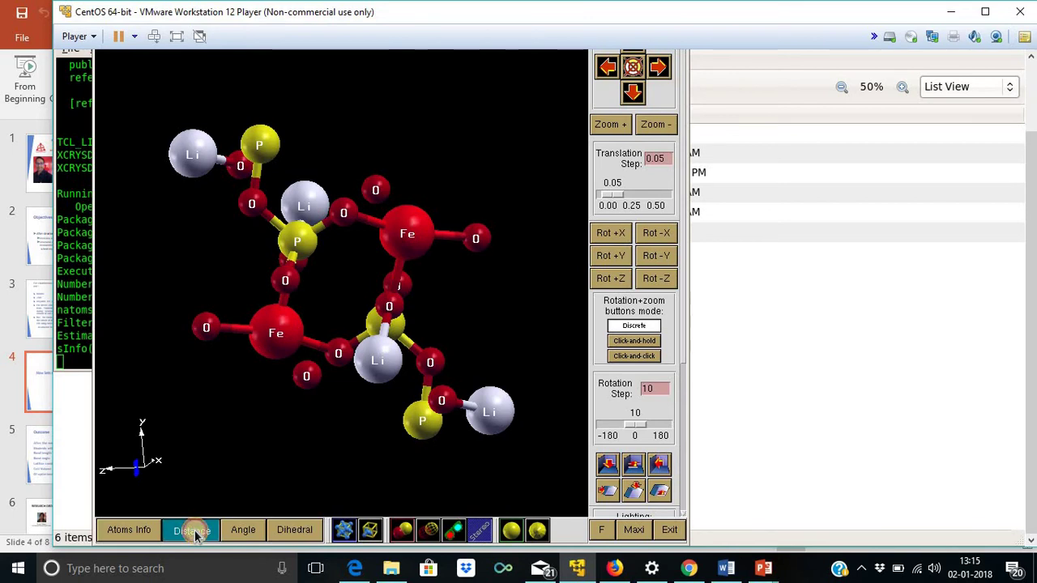
click(271, 336)
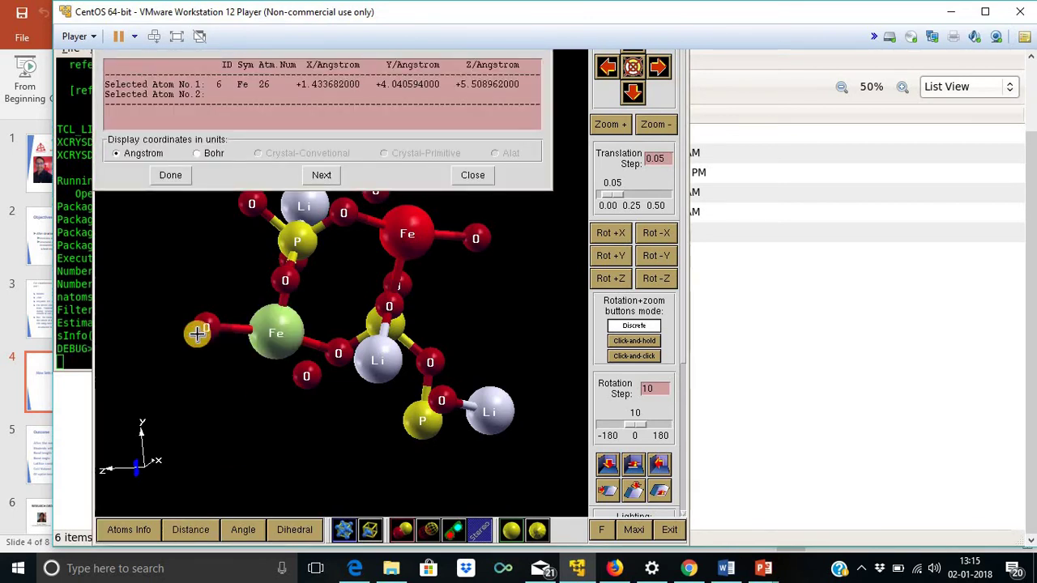
click(205, 328)
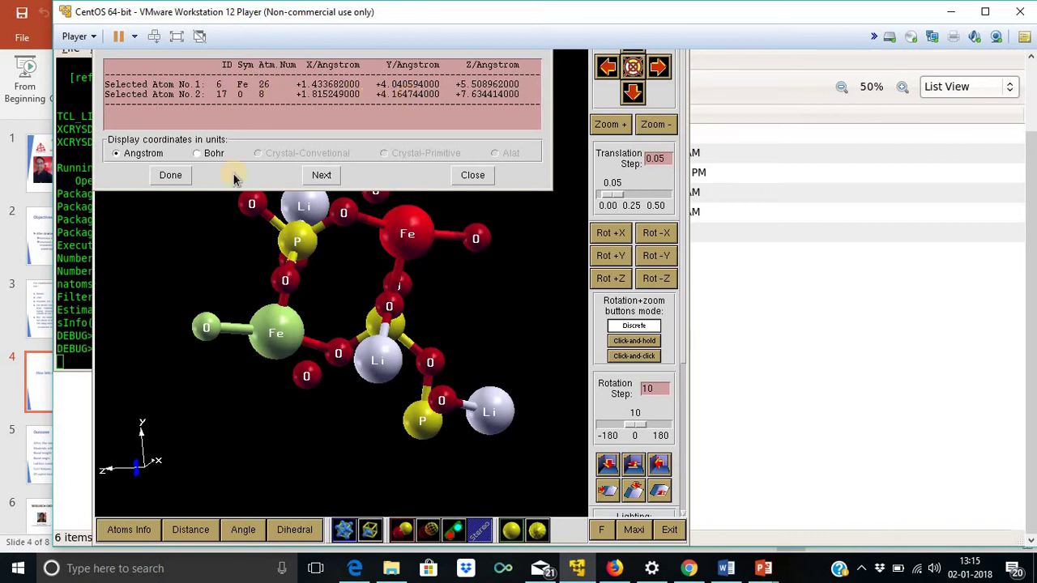
click(319, 176)
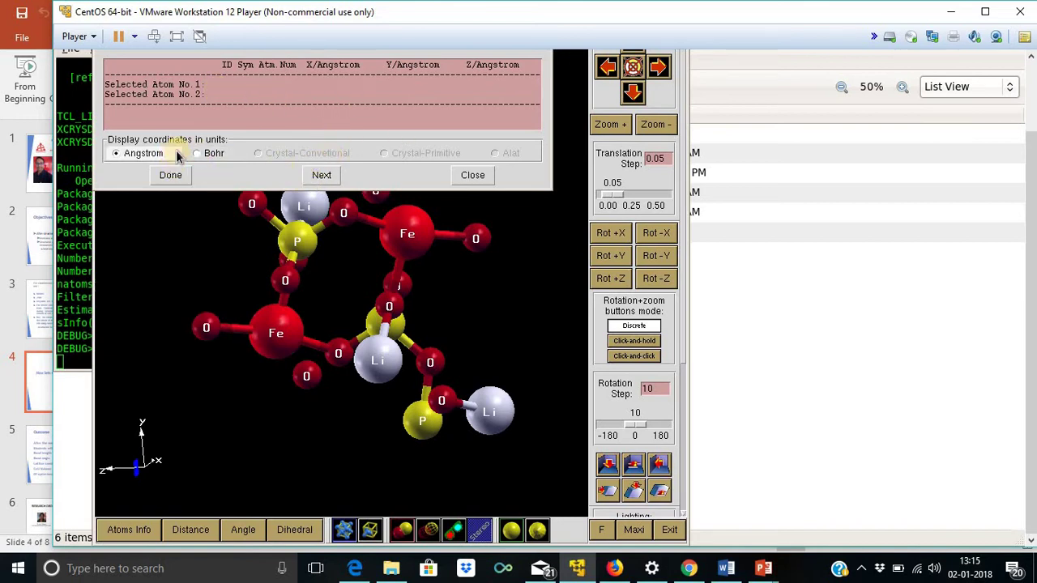
click(270, 333)
click(210, 329)
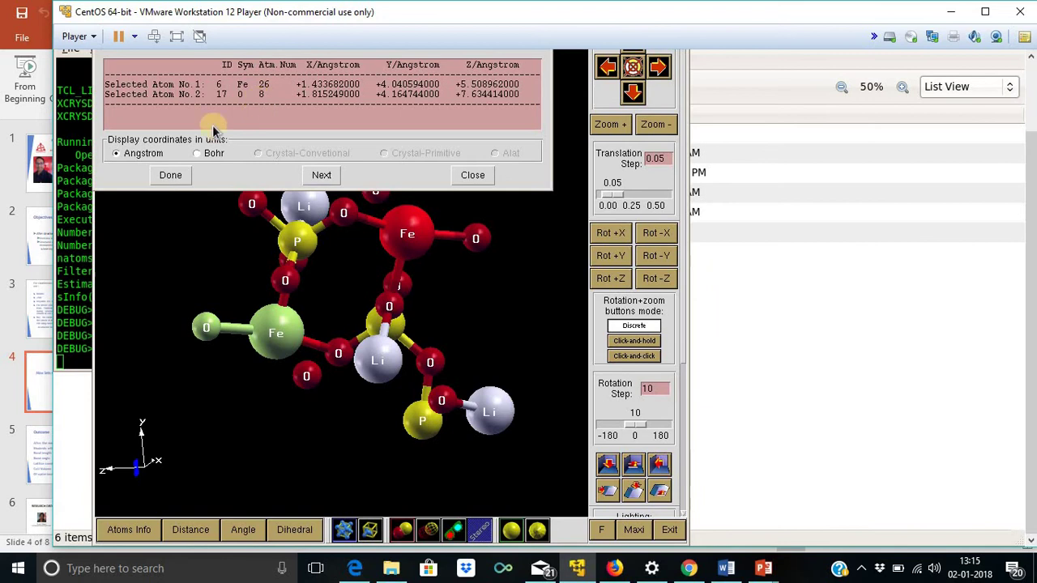
click(171, 176)
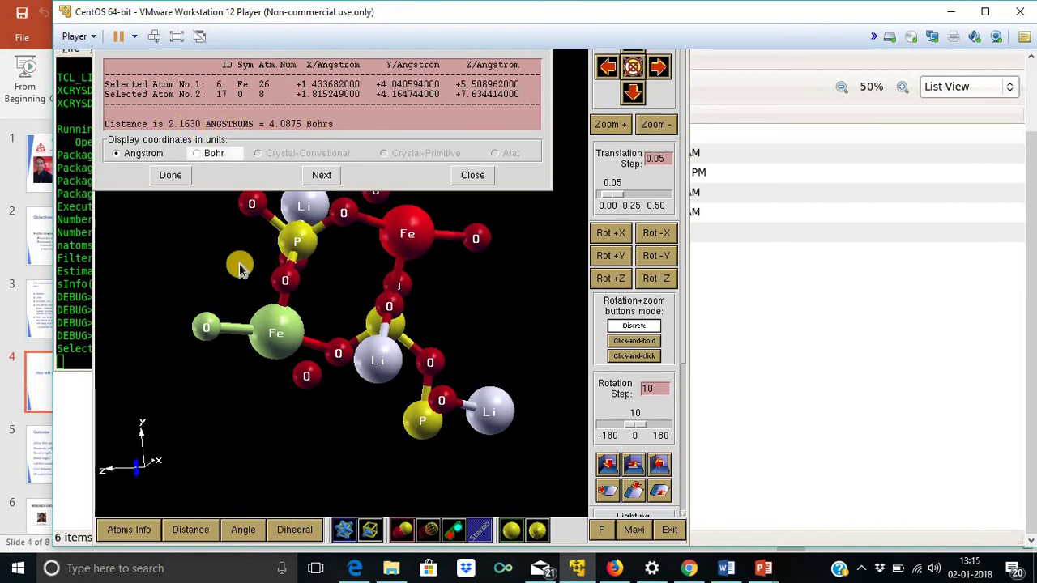
Step: Measure the distance between lithium atom 2 and oxygen atom 13, and close the distance measurement
click(321, 175)
click(376, 362)
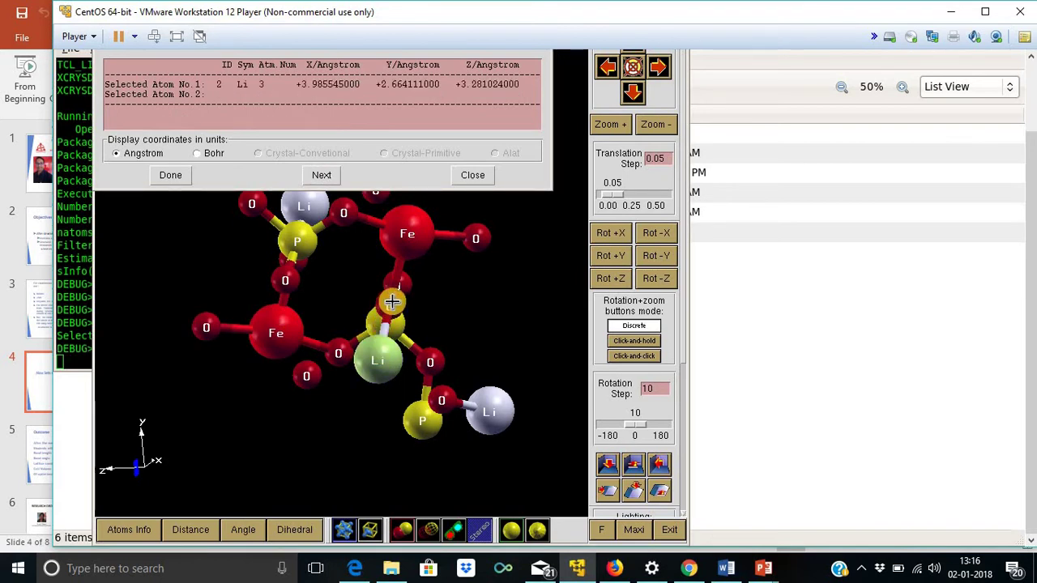
click(392, 302)
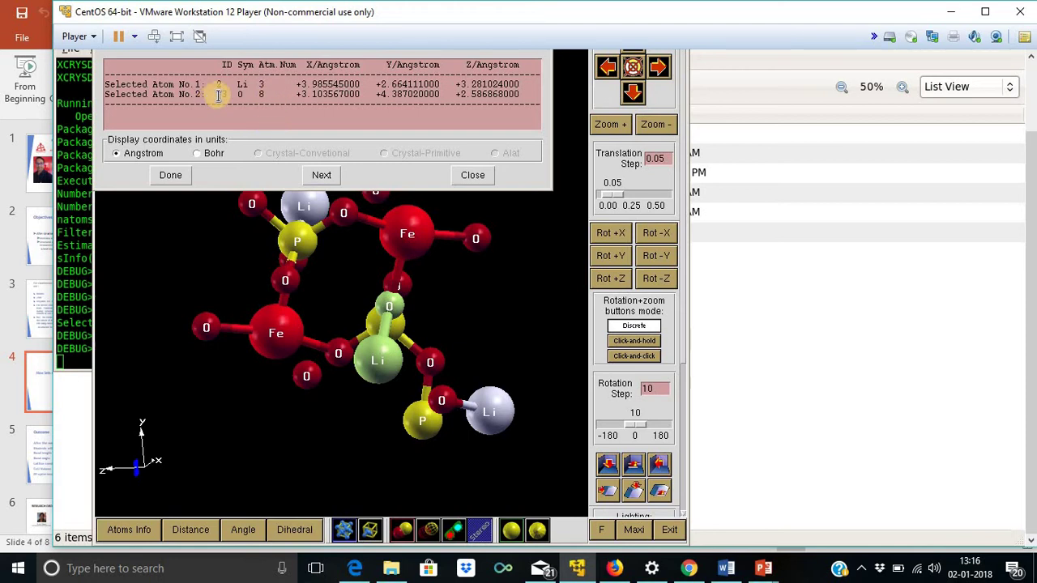
click(170, 176)
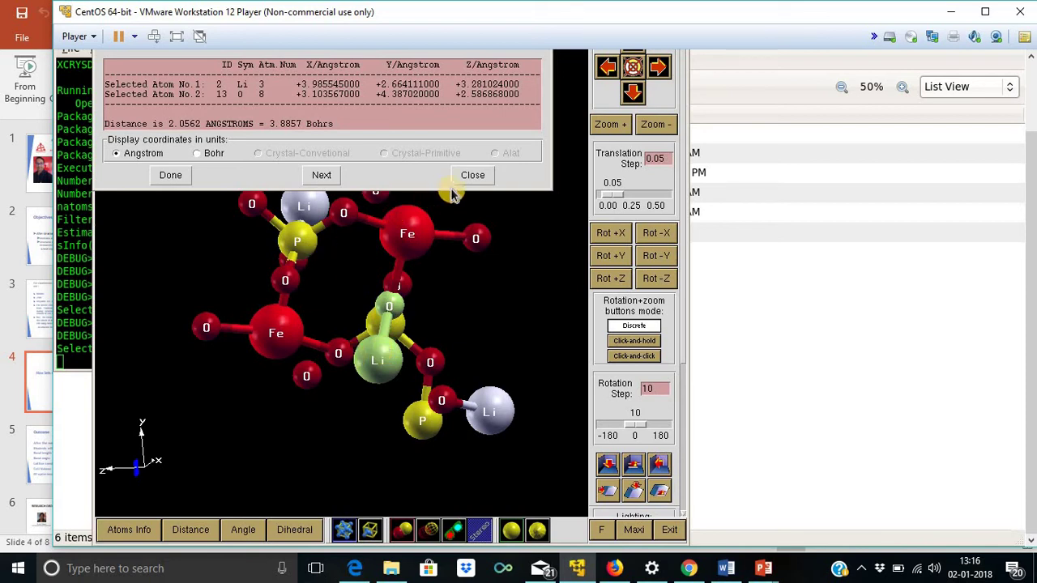
click(472, 176)
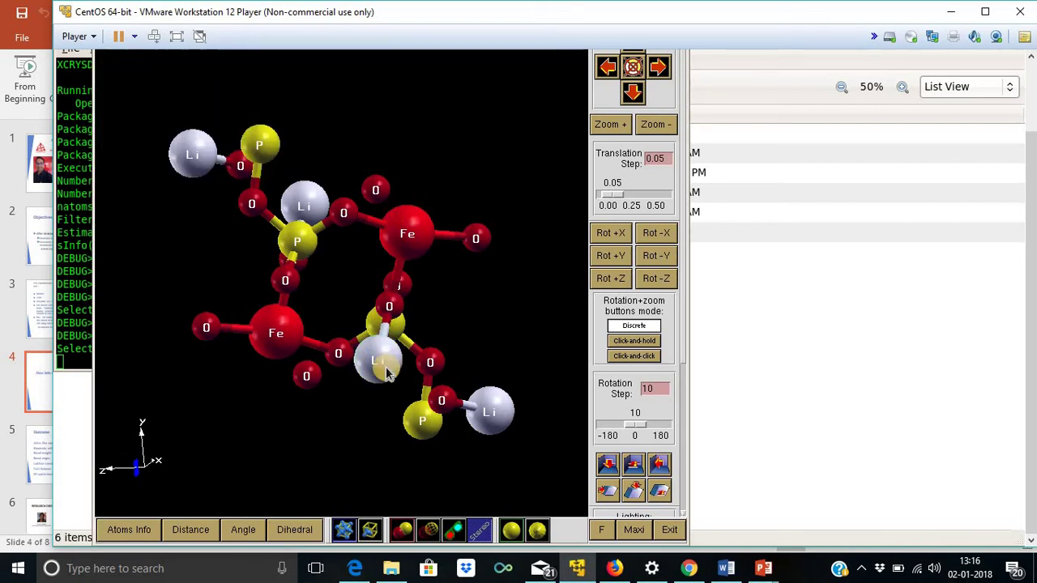
Step: Start an angle measurement, try a selection with iron atom 6 and oxygen atoms 15 and 17, and clear the selection
click(244, 531)
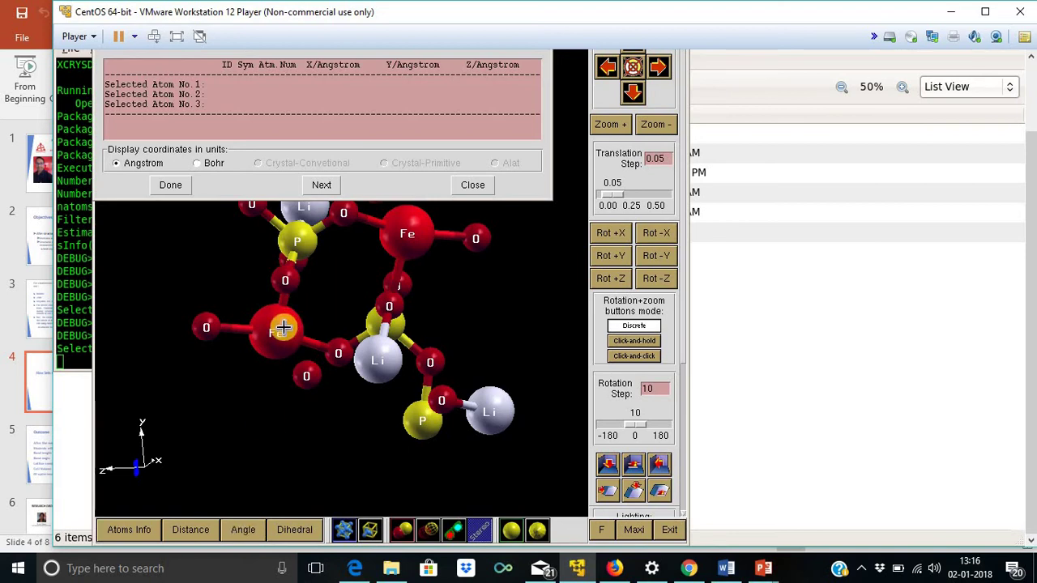
click(283, 327)
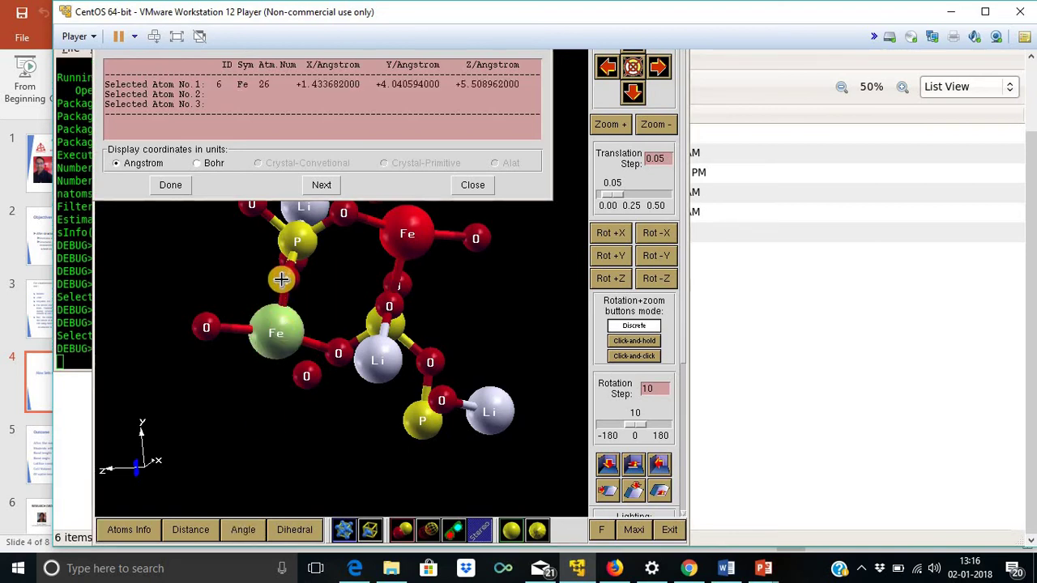
click(282, 280)
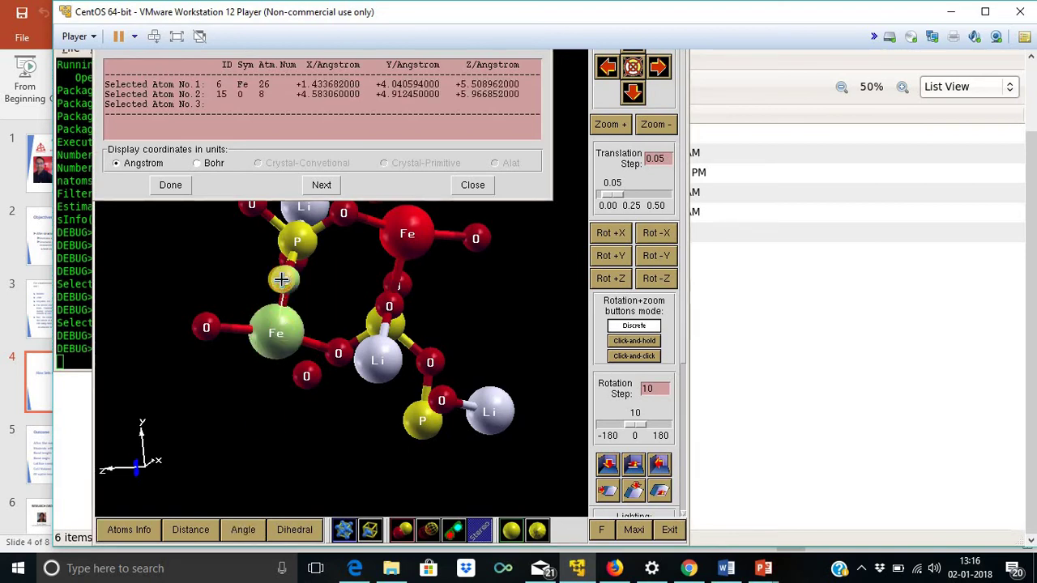
click(206, 326)
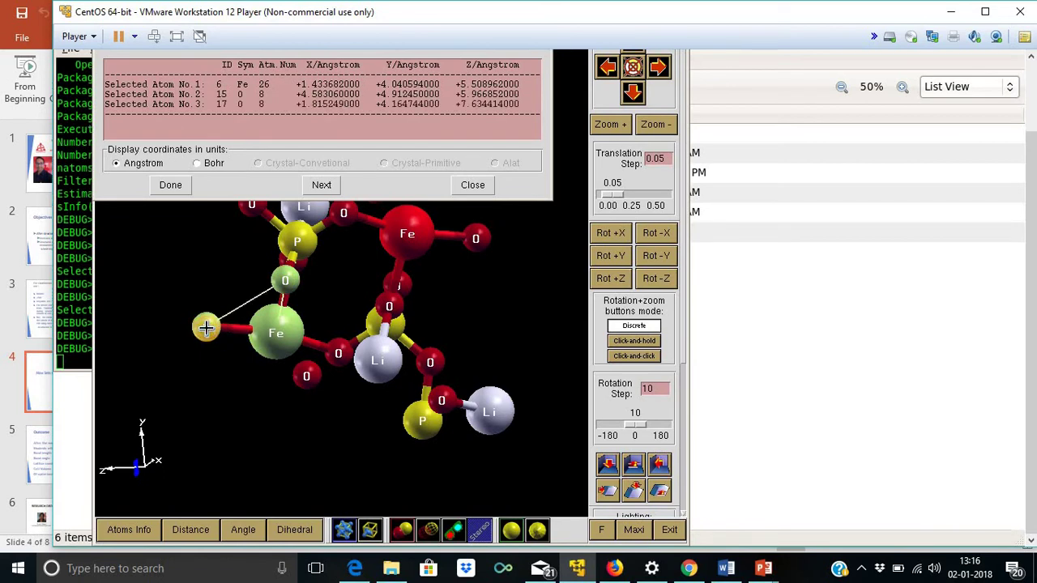
click(286, 286)
click(286, 285)
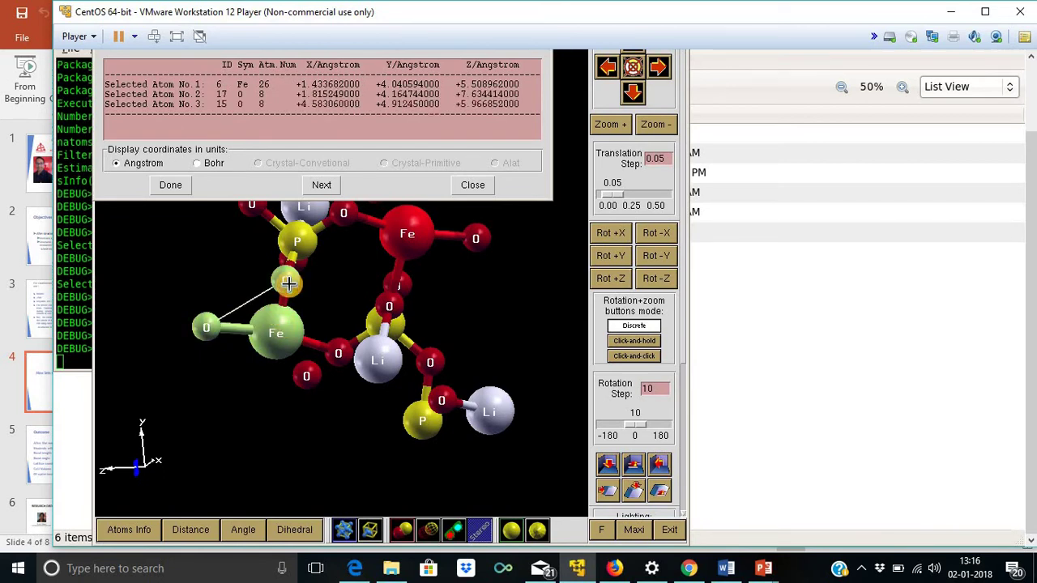
click(285, 285)
click(284, 328)
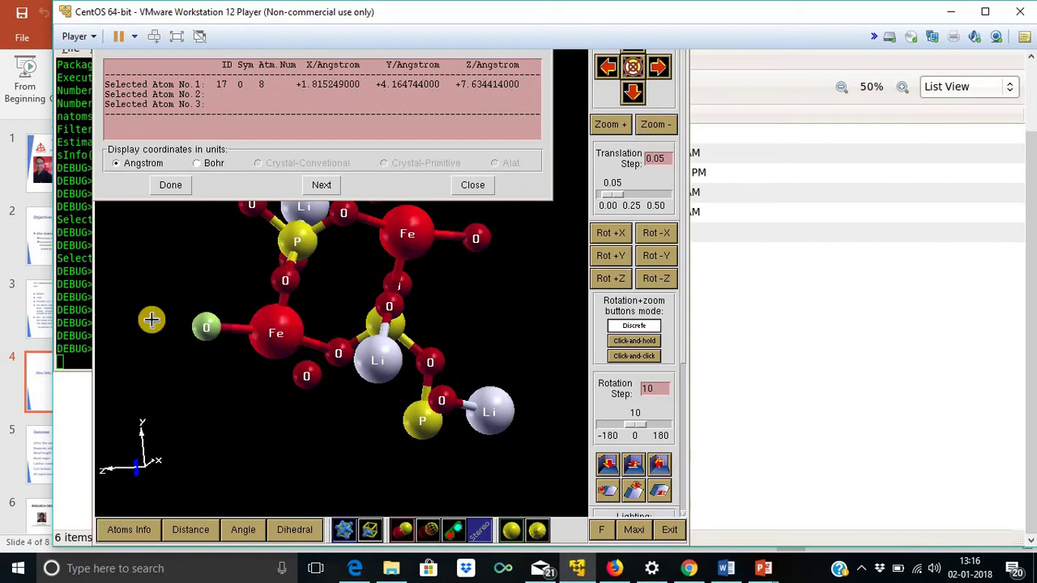
click(206, 328)
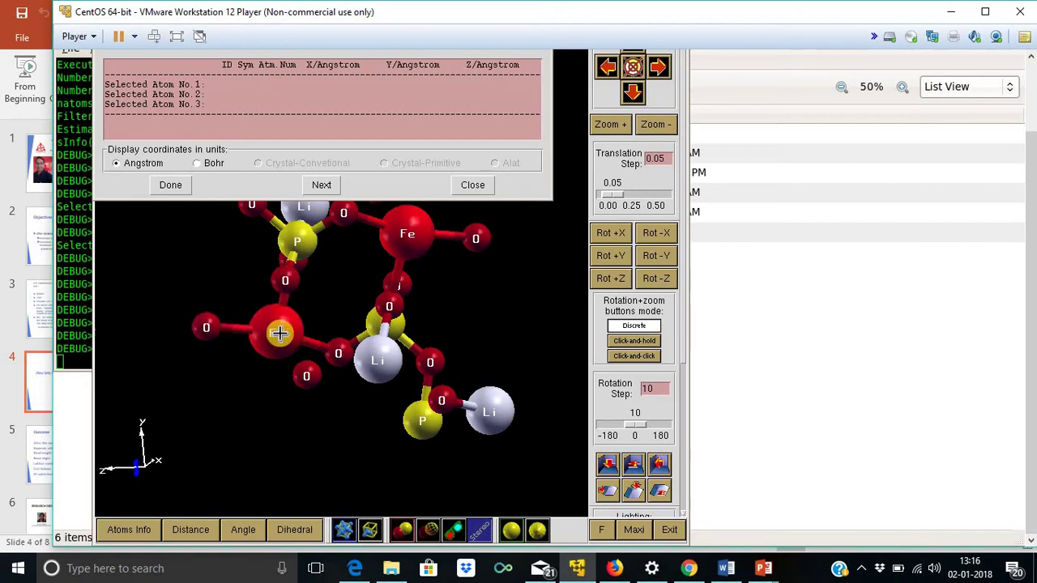
Step: Measure the angle from oxygen atom 17 through iron atom 6 to oxygen atom 15, and close the angle measurement
click(206, 327)
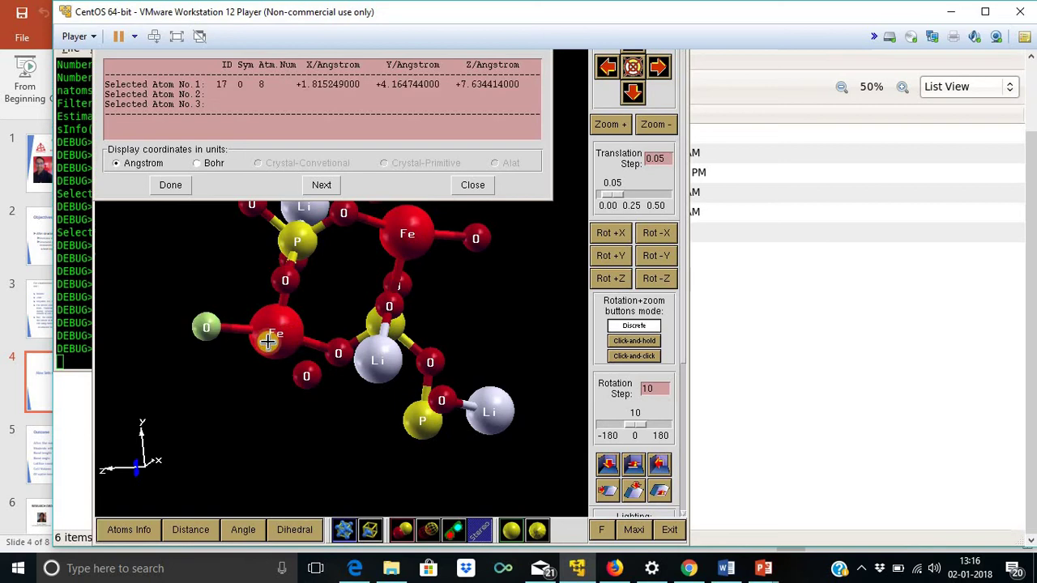
click(274, 338)
click(285, 280)
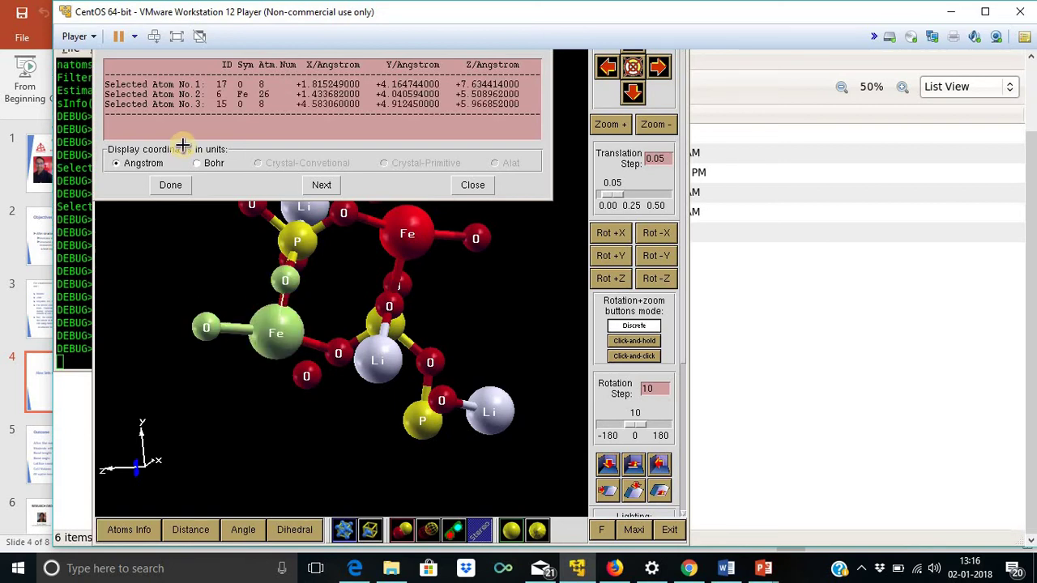
click(162, 185)
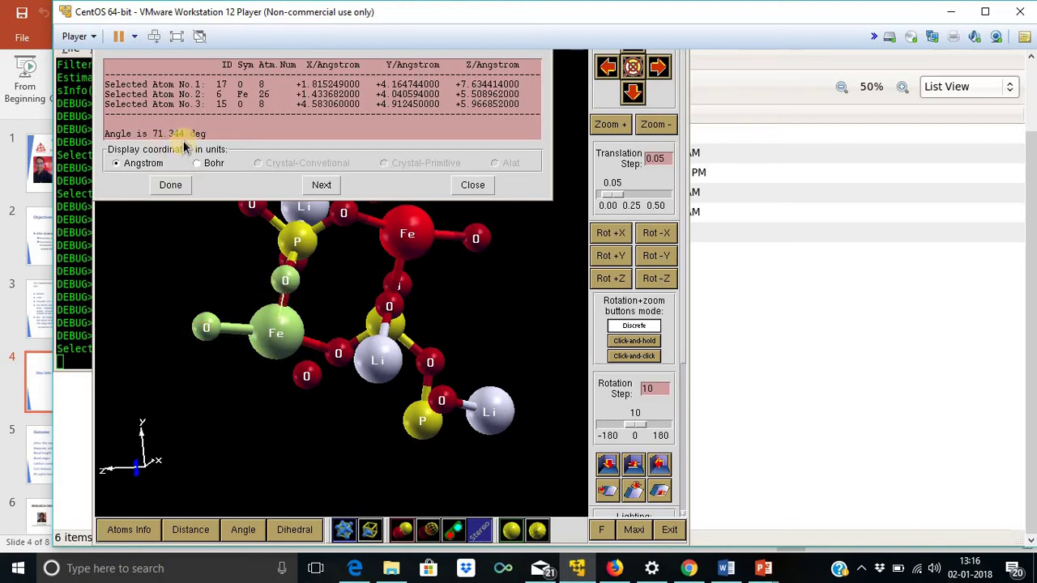
click(473, 186)
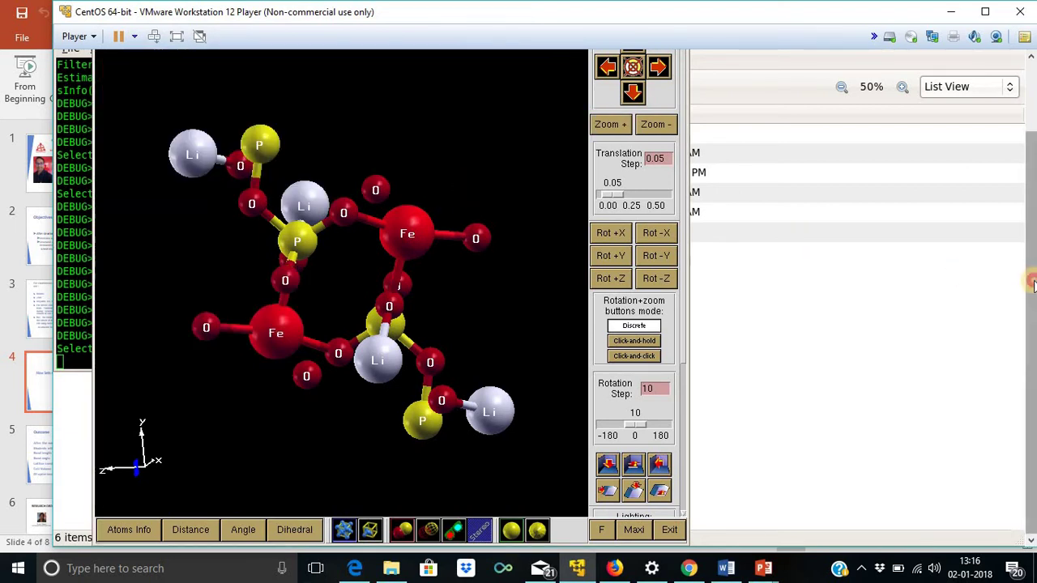
Step: Print the structure view to the EPS file Li2FeP2O7-tri.eps and exit XCrySDen
scroll(1009, 265, up, 1)
click(133, 72)
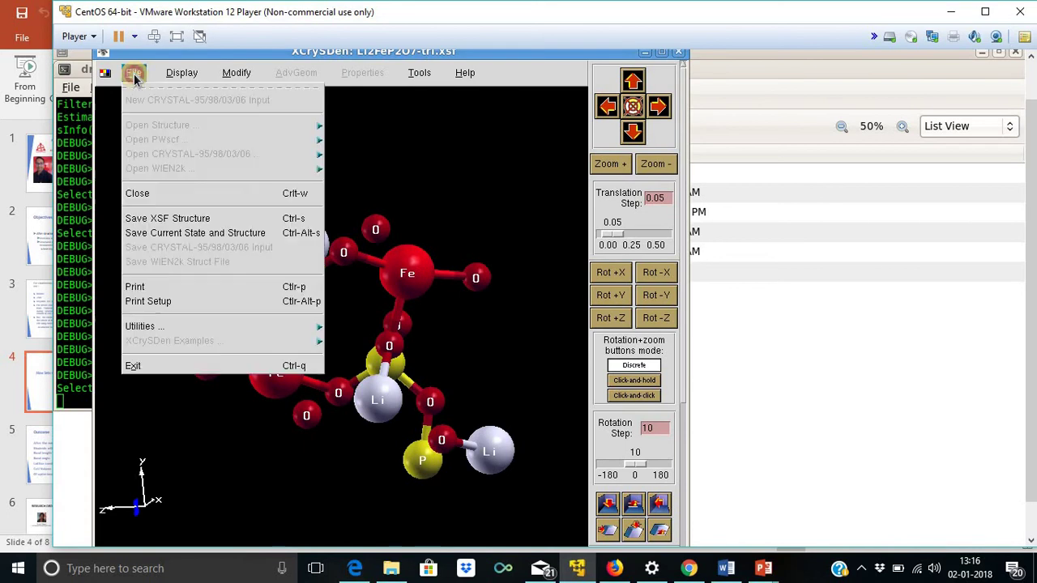
click(155, 289)
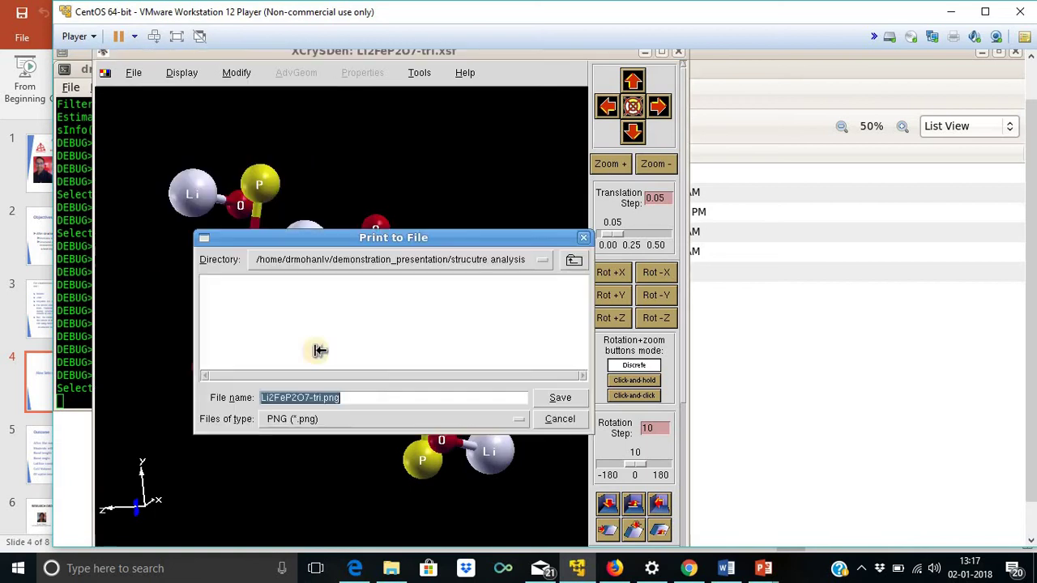
click(519, 419)
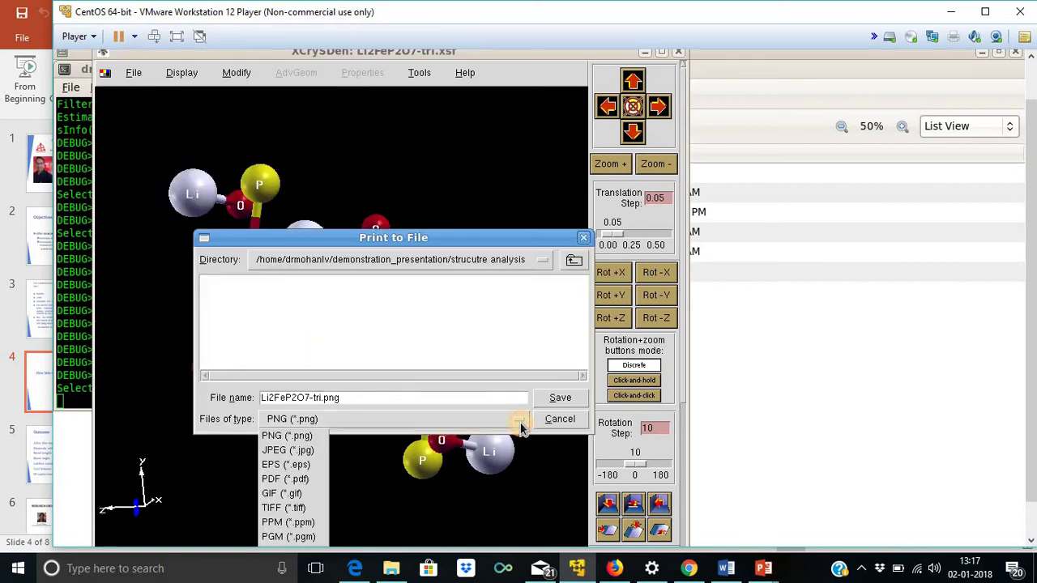
click(296, 465)
click(359, 402)
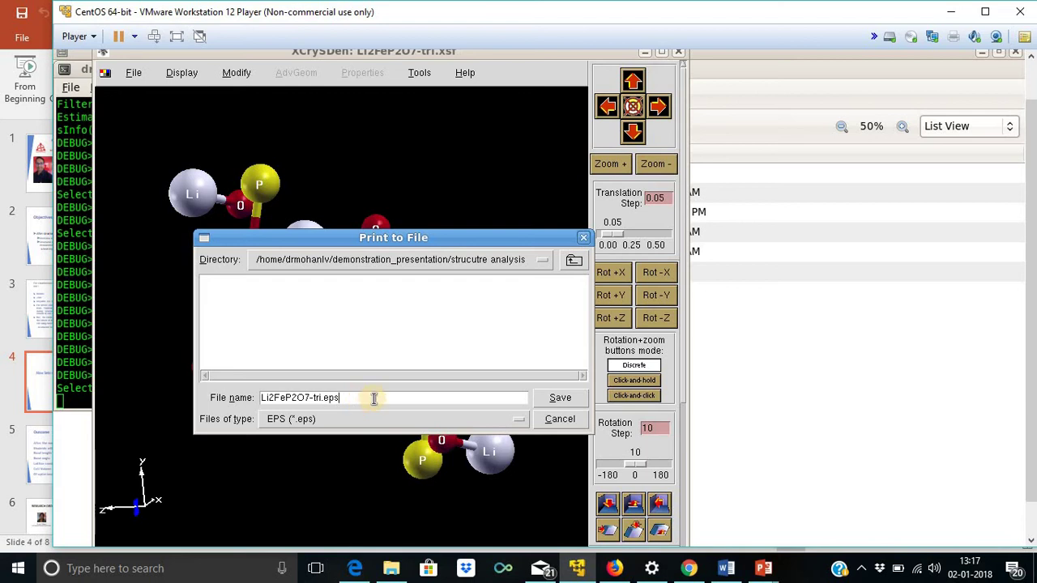
click(546, 398)
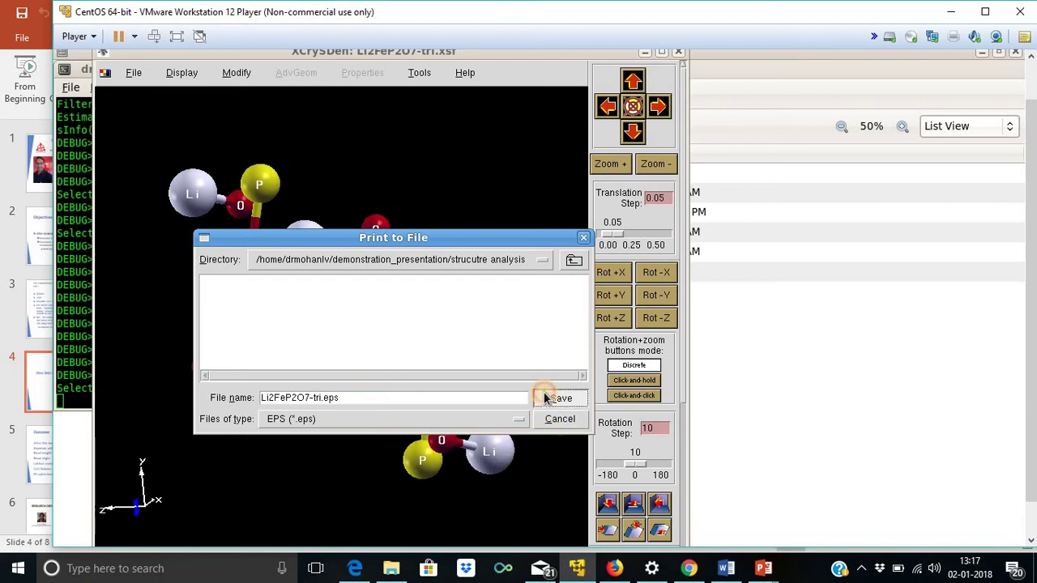
click(335, 451)
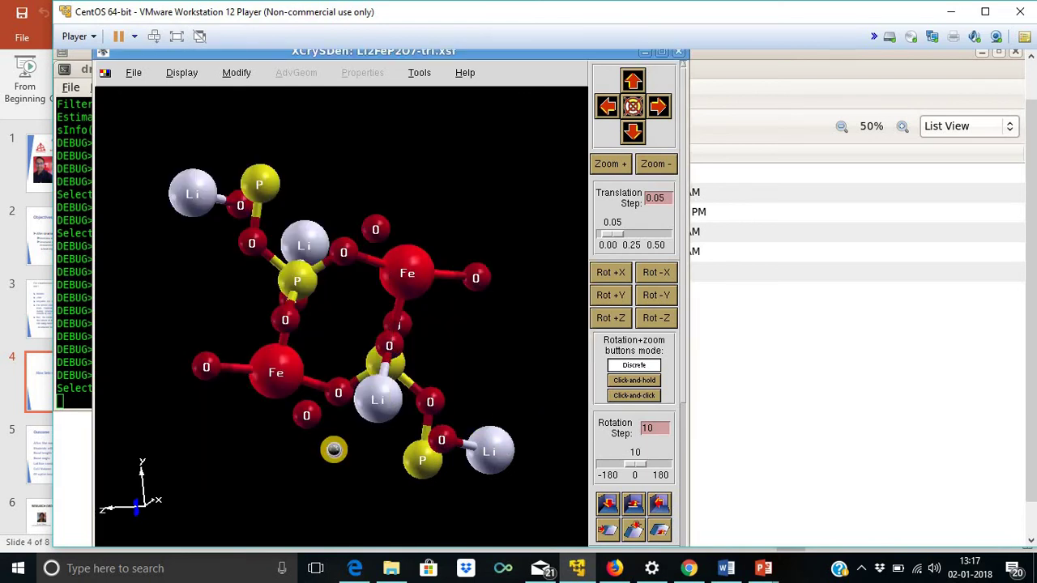
click(677, 53)
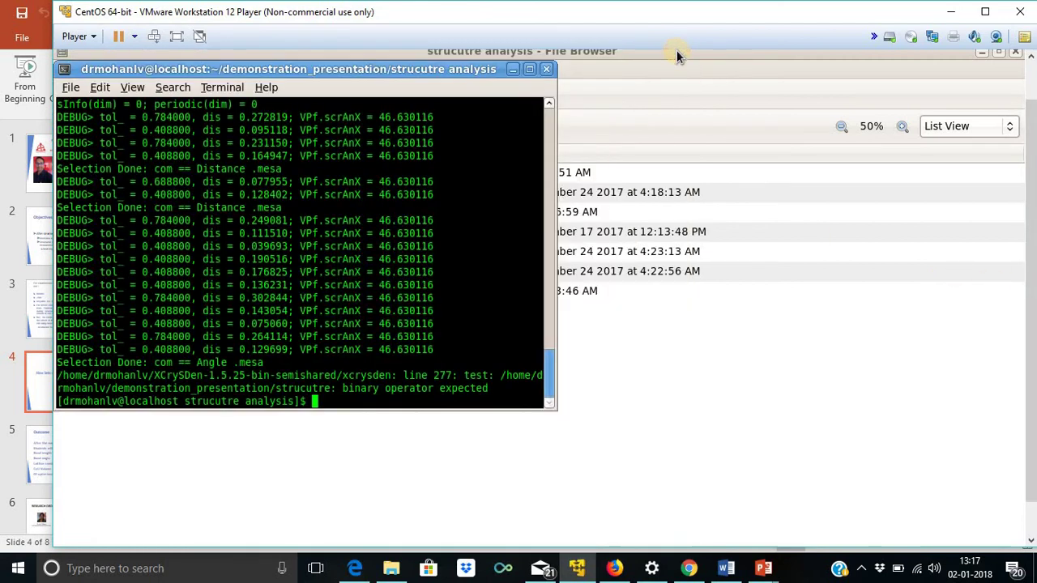
Step: Minimize the terminal and open Li2FeP2O7-tri.eps in Document Viewer without recovering previous documents
click(514, 71)
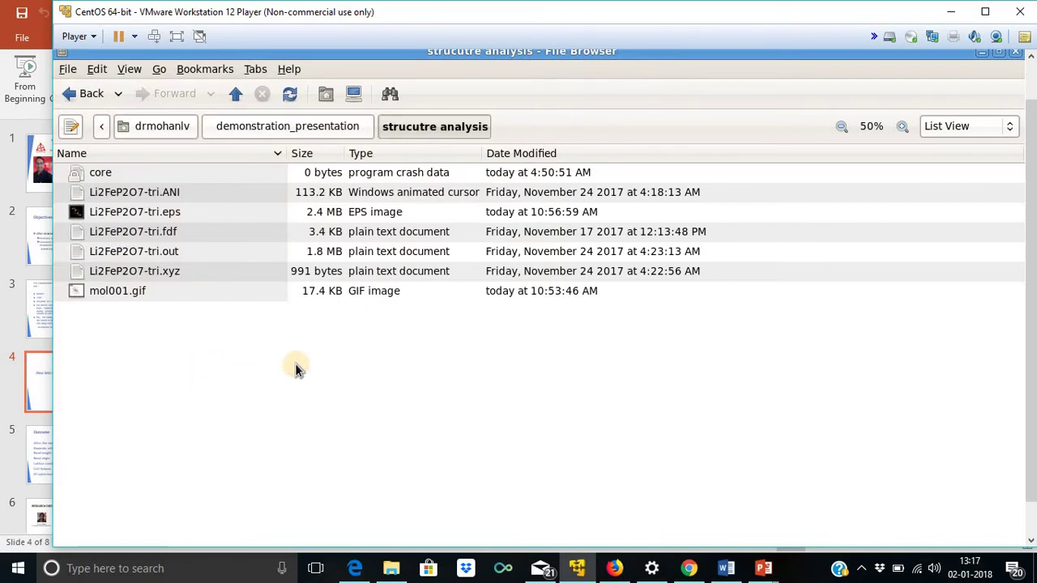
click(176, 212)
right_click(176, 212)
mouse_move(316, 250)
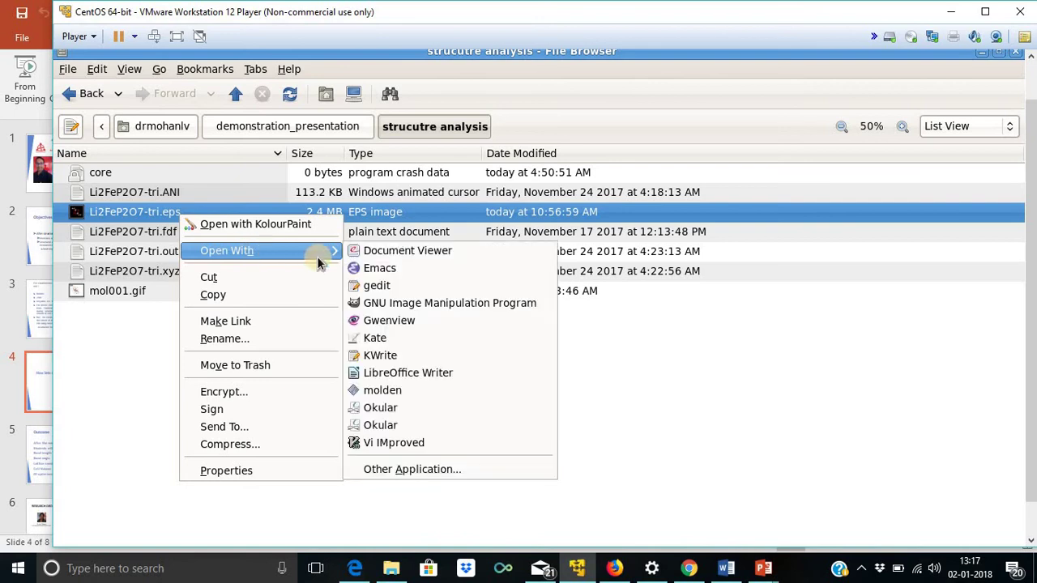
click(417, 252)
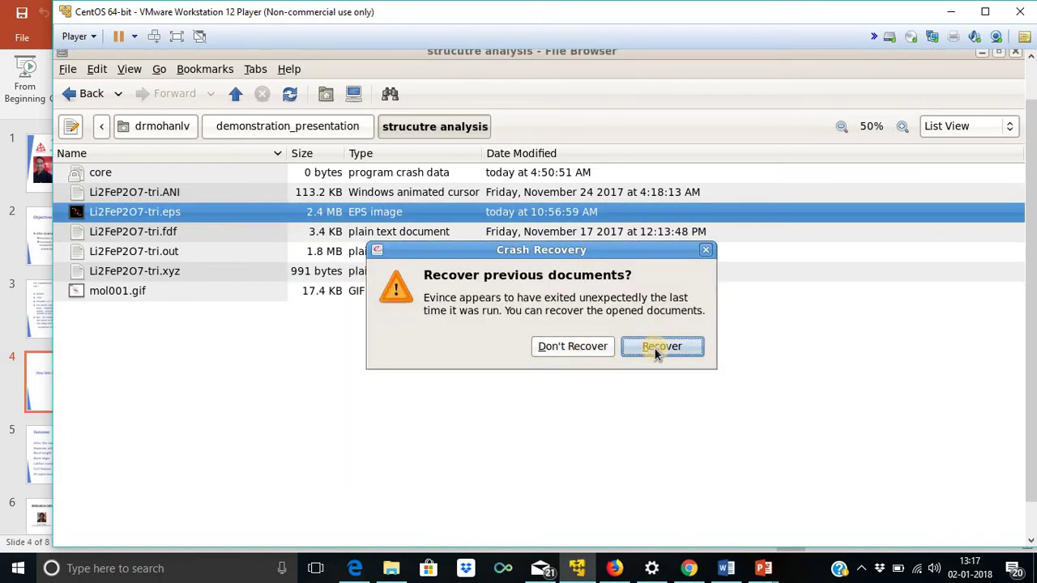
click(602, 352)
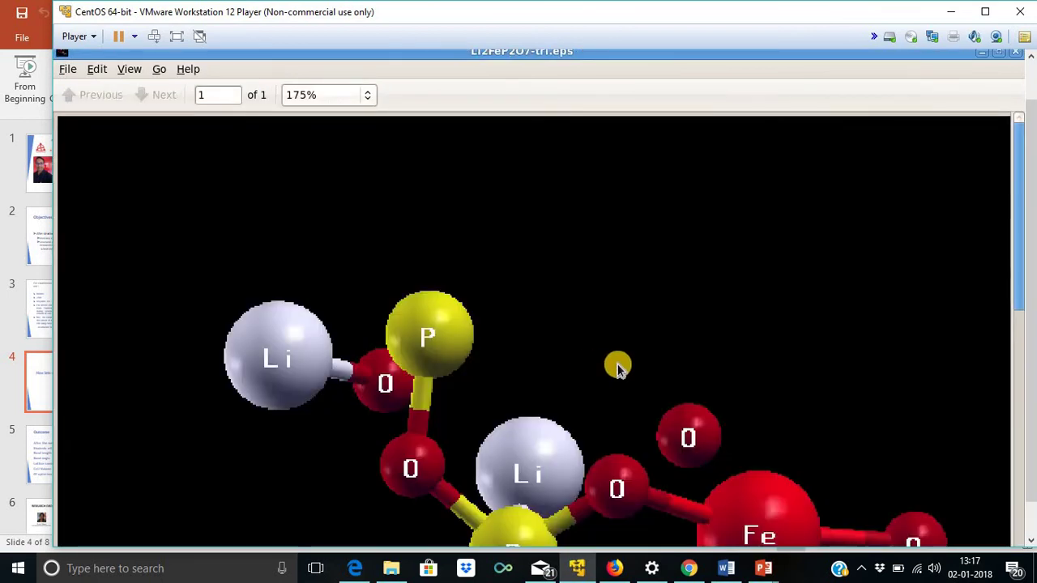
Step: Inspect the exported structure image at 125% zoom and close Document Viewer
scroll(618, 364, down, 5)
scroll(616, 366, up, 4)
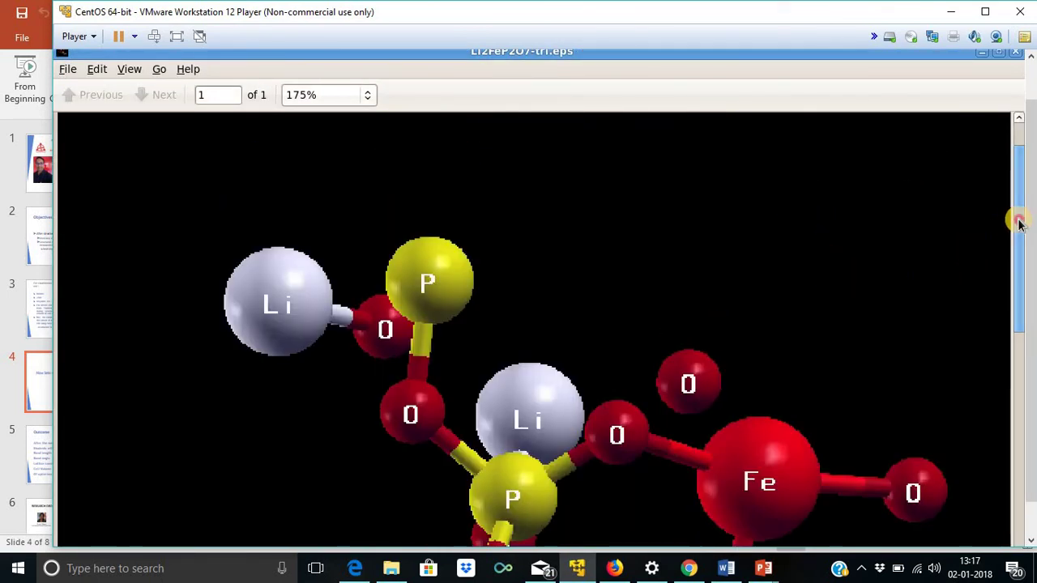
drag(1014, 219, 1014, 303)
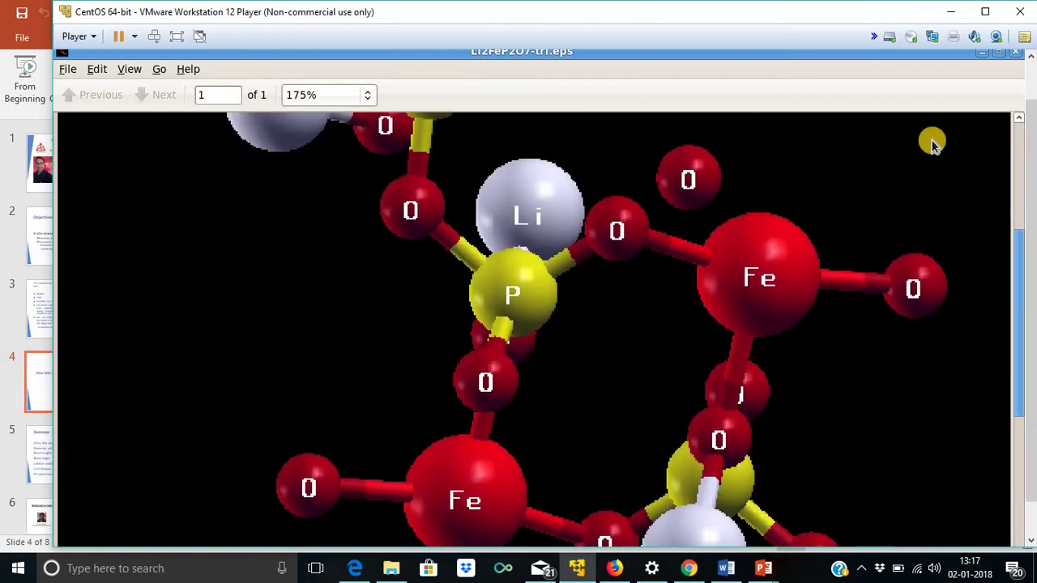
click(367, 95)
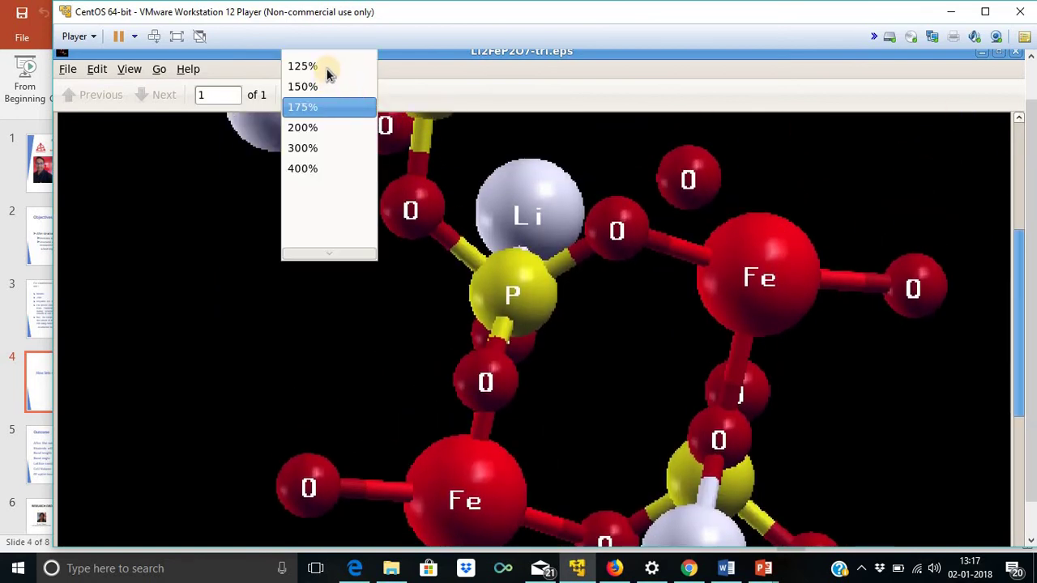
click(329, 68)
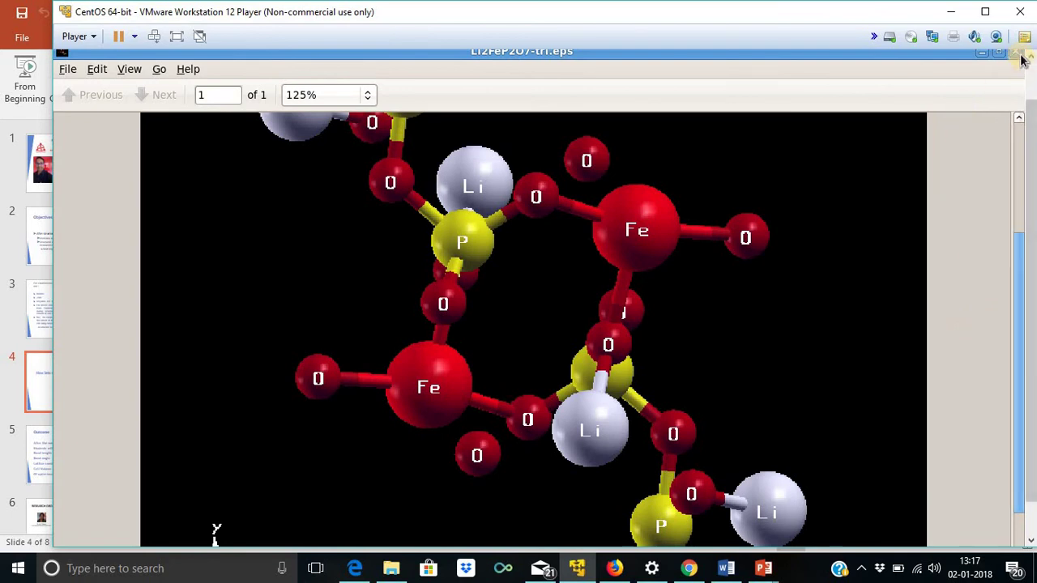
scroll(1022, 58, up, 3)
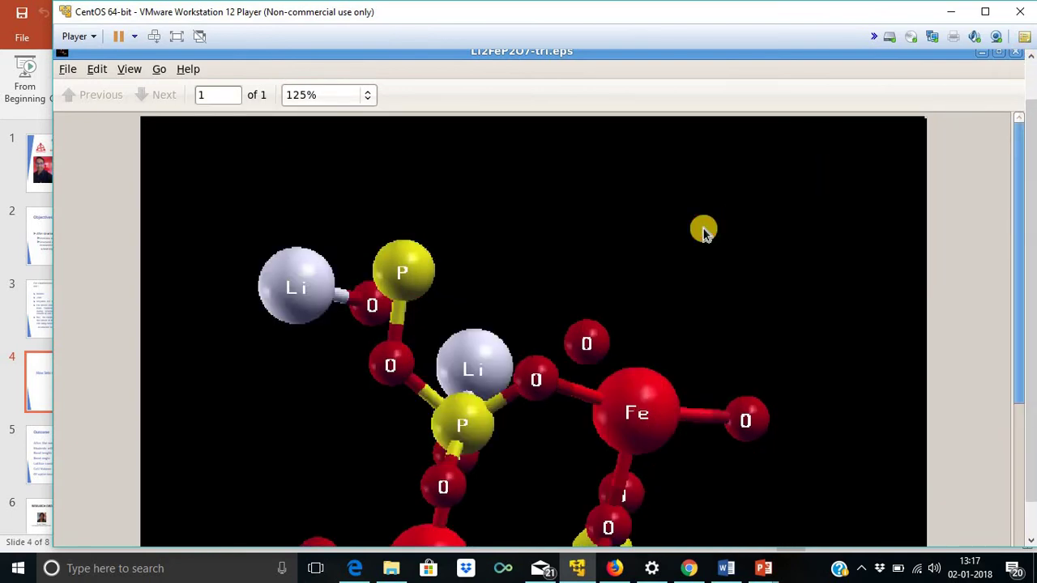
click(1014, 54)
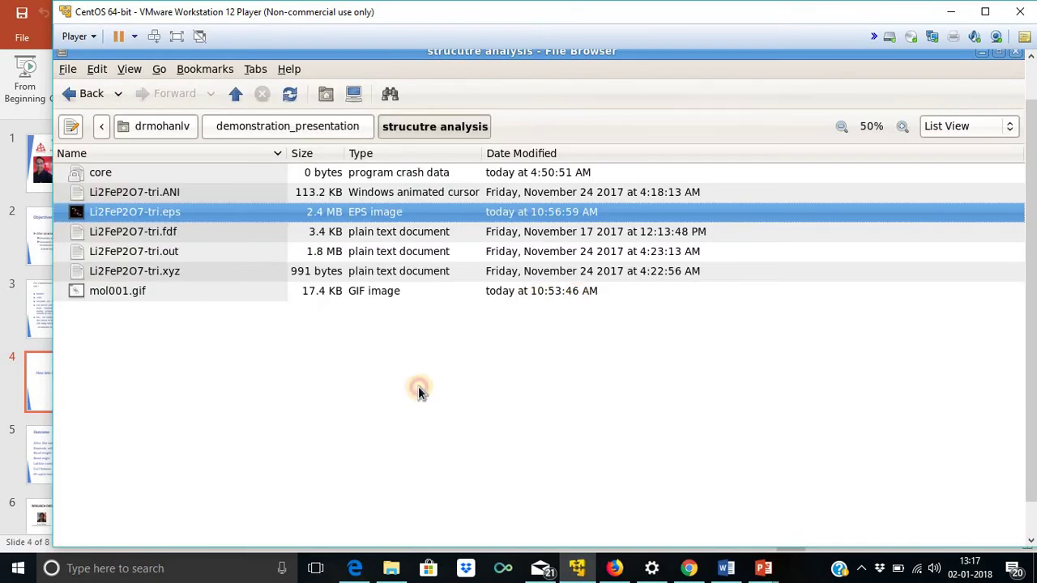
Step: Open Li2FeP2O7-tri.eps in GNU Image Manipulation Program, importing it in color at resolution 100
click(323, 380)
right_click(196, 211)
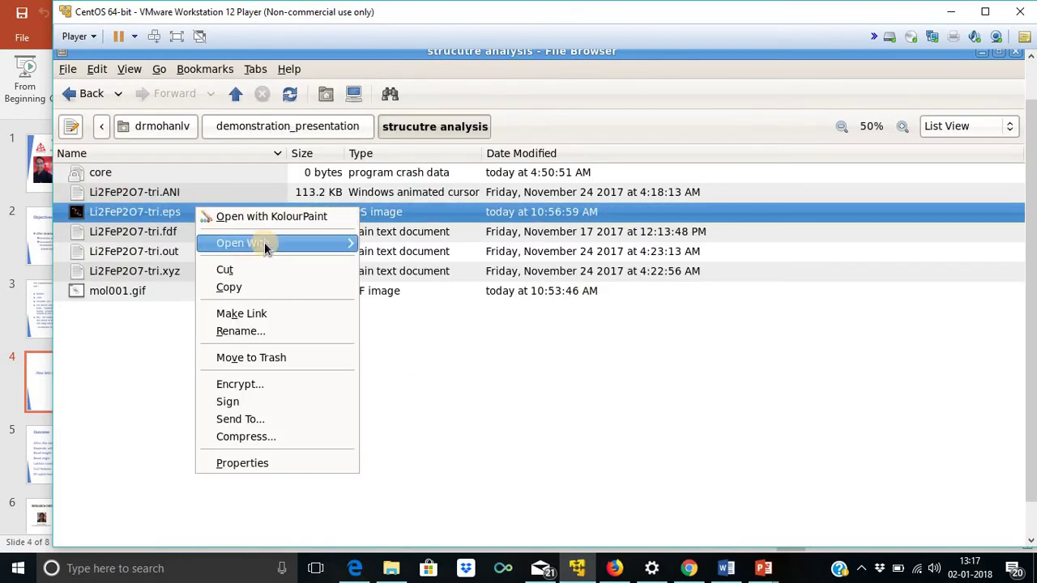
mouse_move(311, 245)
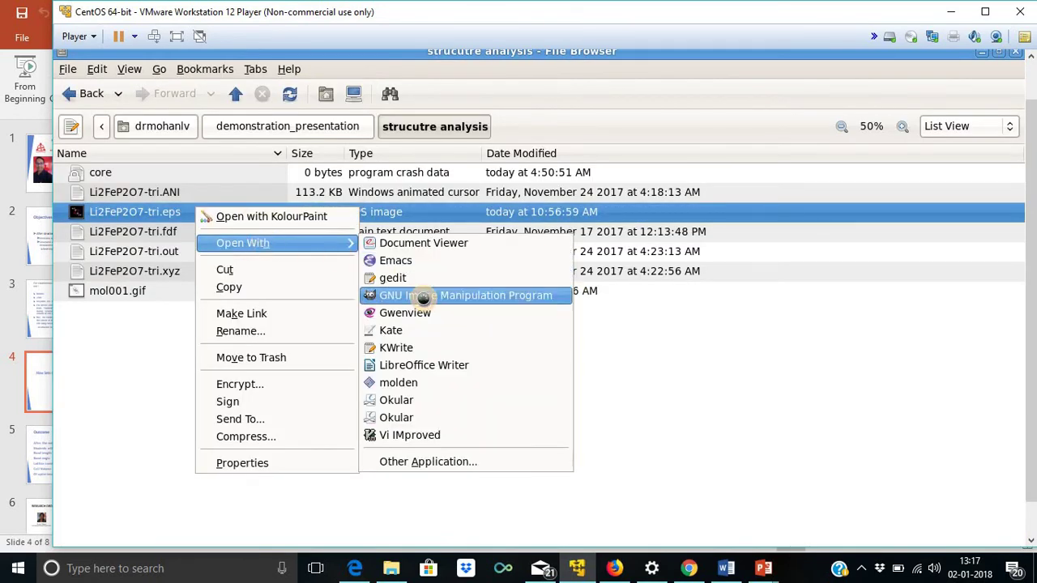
click(423, 297)
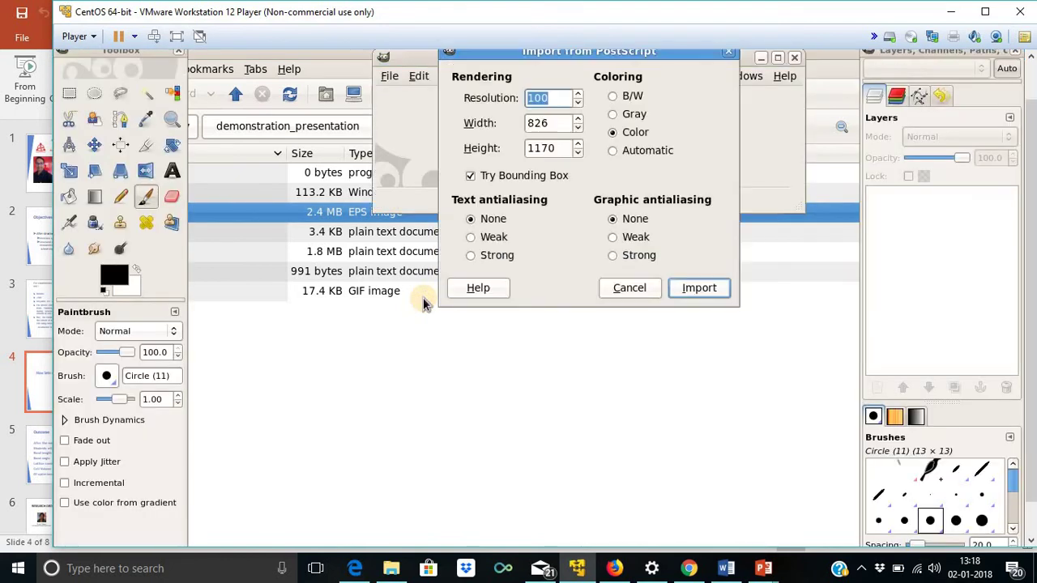
click(681, 290)
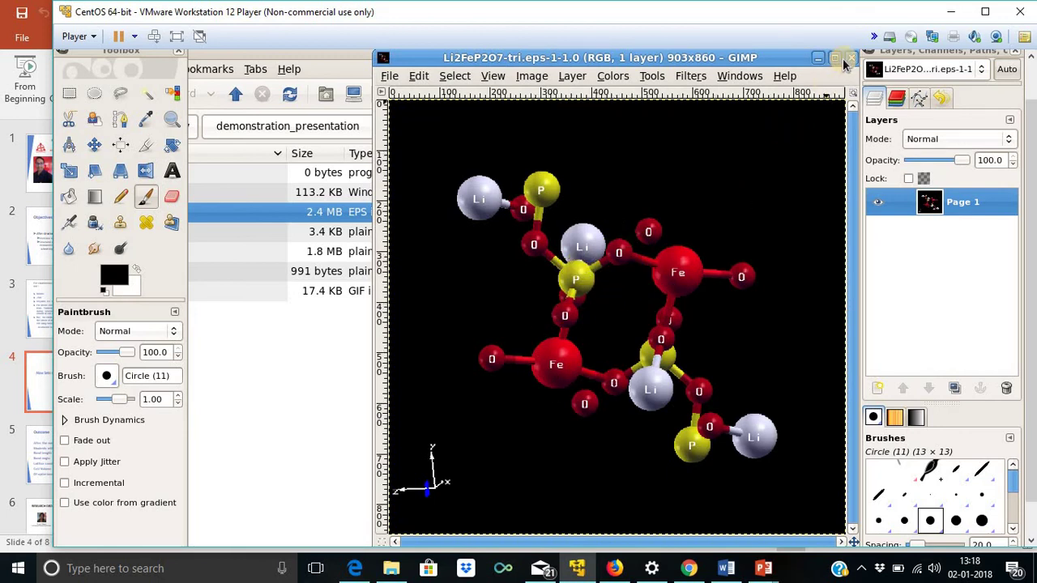
Step: Close the imported image along with GIMP, and close the file browser
click(850, 59)
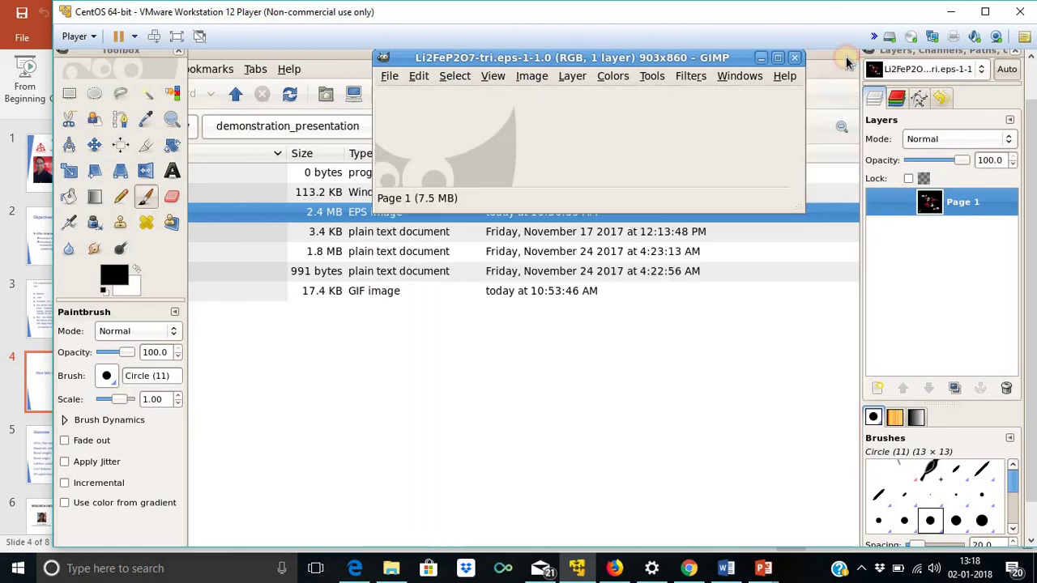
click(796, 57)
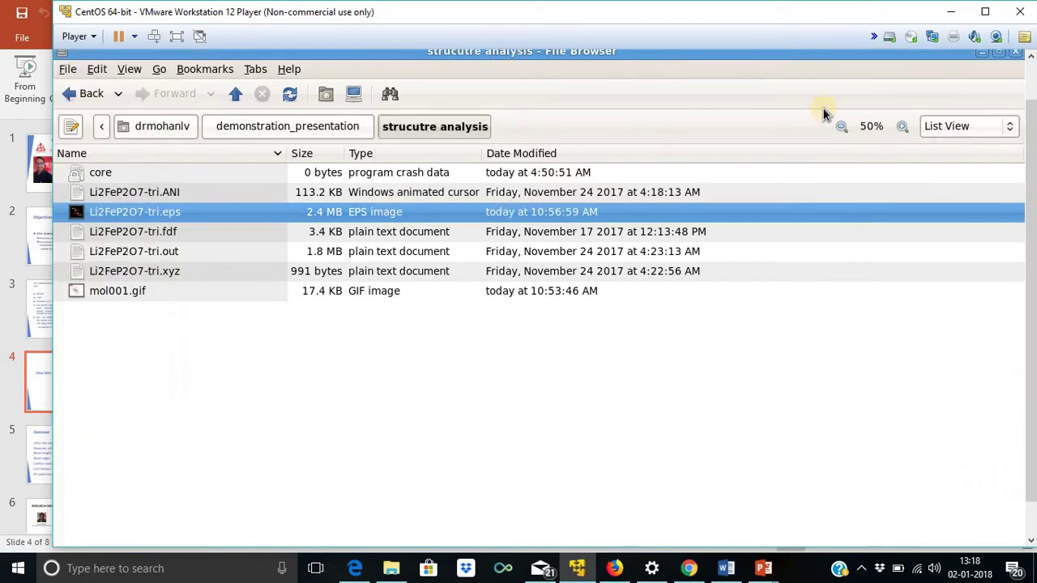
click(1016, 58)
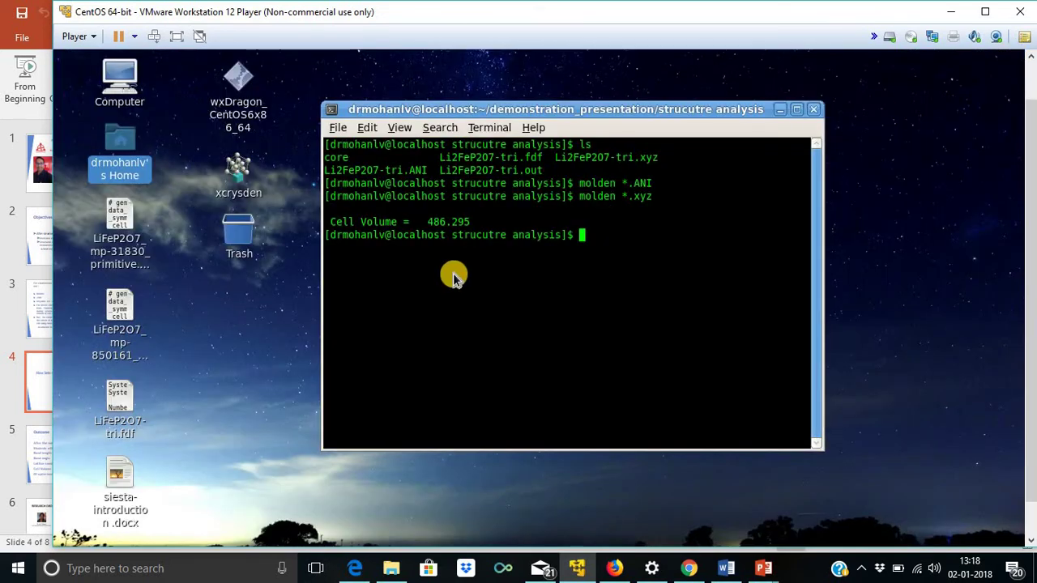
Step: Open a terminal in the home directory's jmol-13.2.7 folder, list its files and launch Jmol with ./jmol
double_click(130, 158)
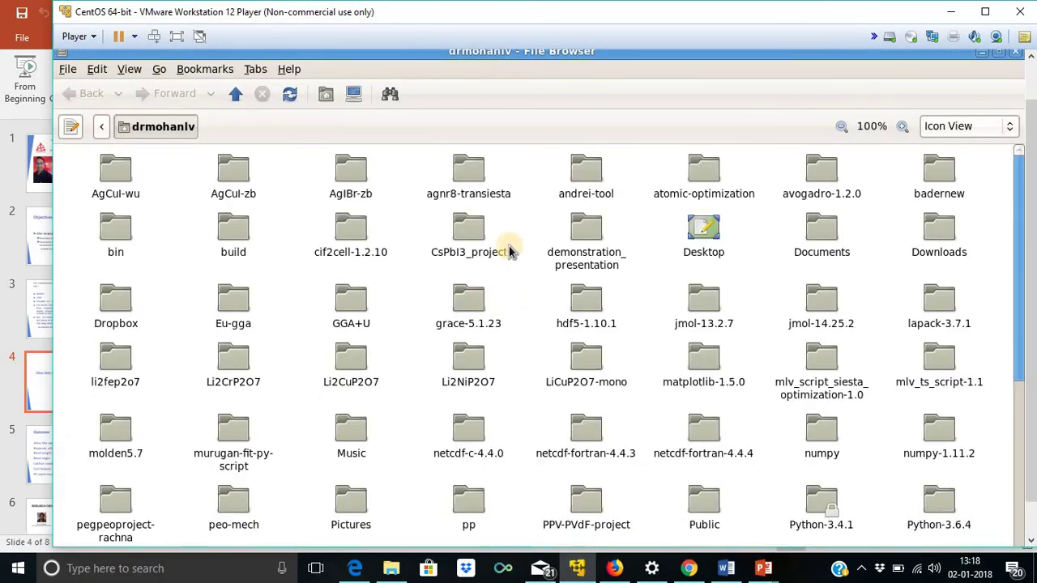
double_click(702, 304)
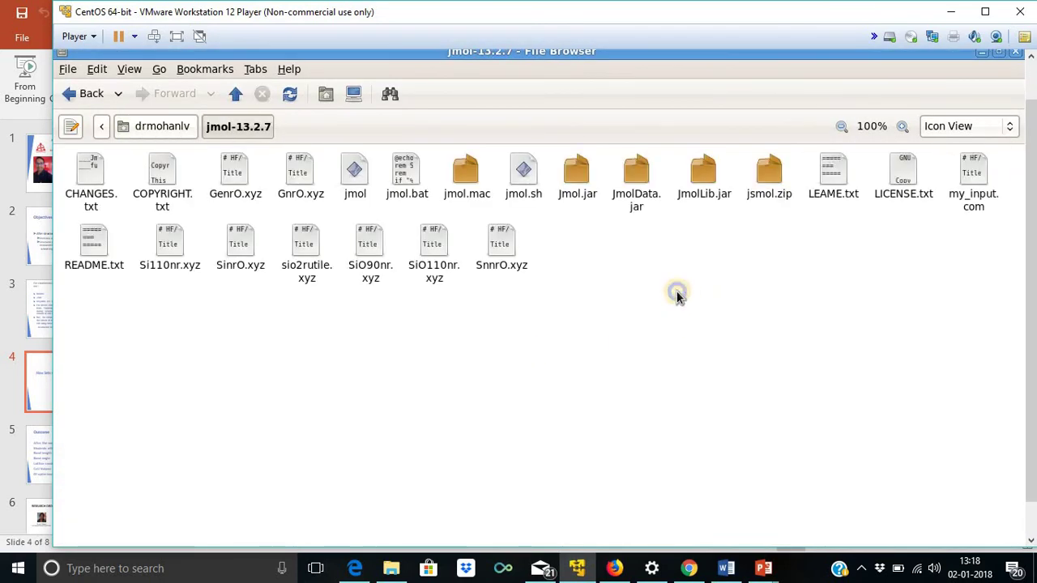
right_click(678, 292)
click(702, 339)
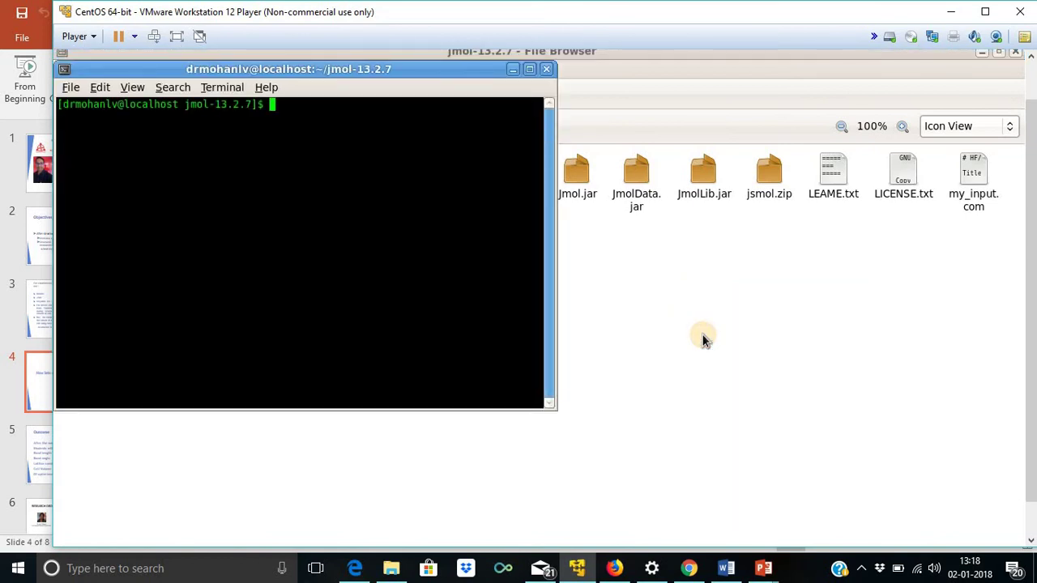
text(ls)
key(Return)
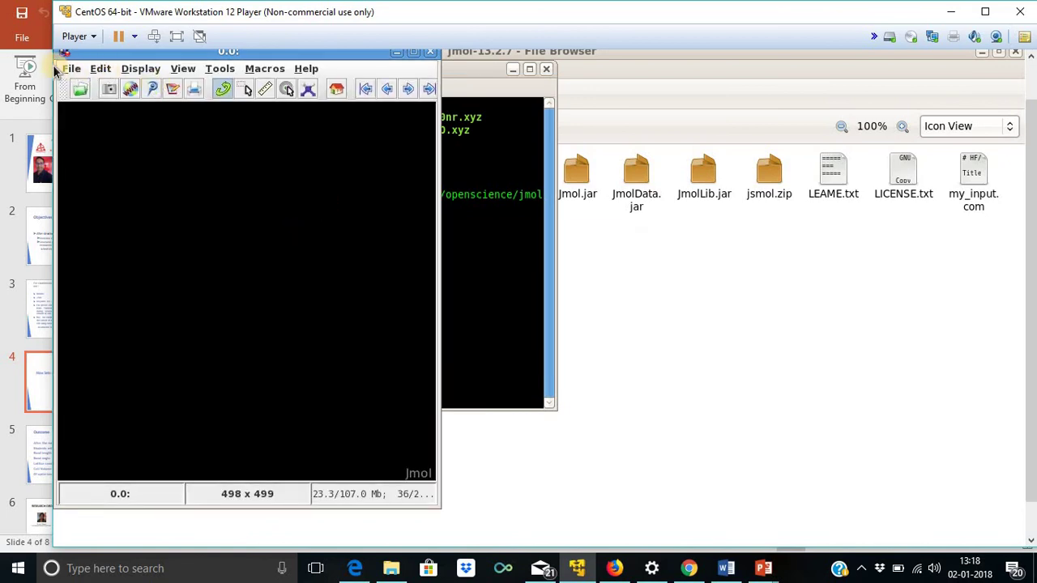
Step: Open Li2FeP2O7-tri.xyz in Jmol from the strucutre analysis folder inside demonstration_presentation
click(70, 69)
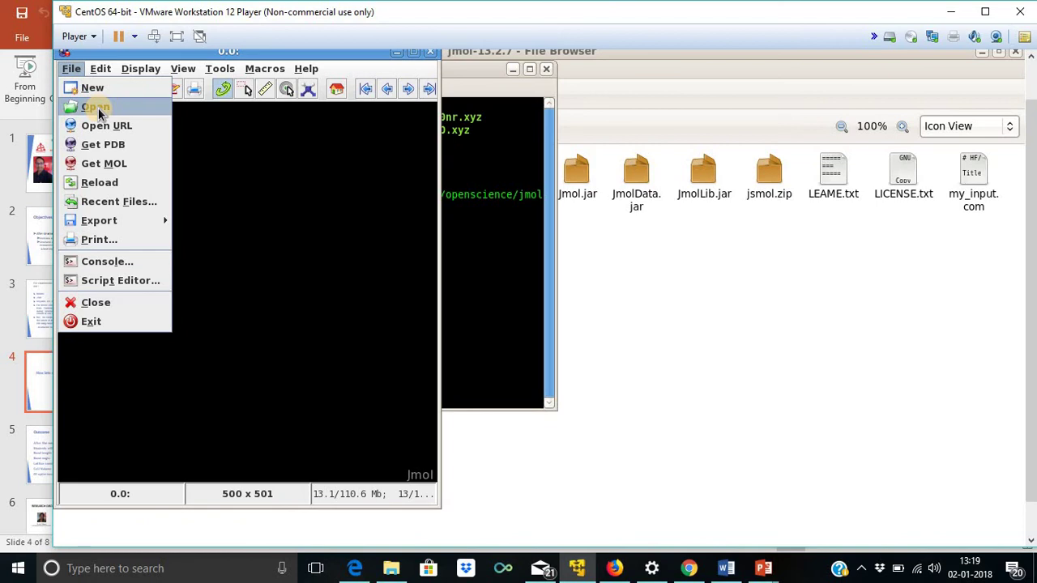
click(96, 108)
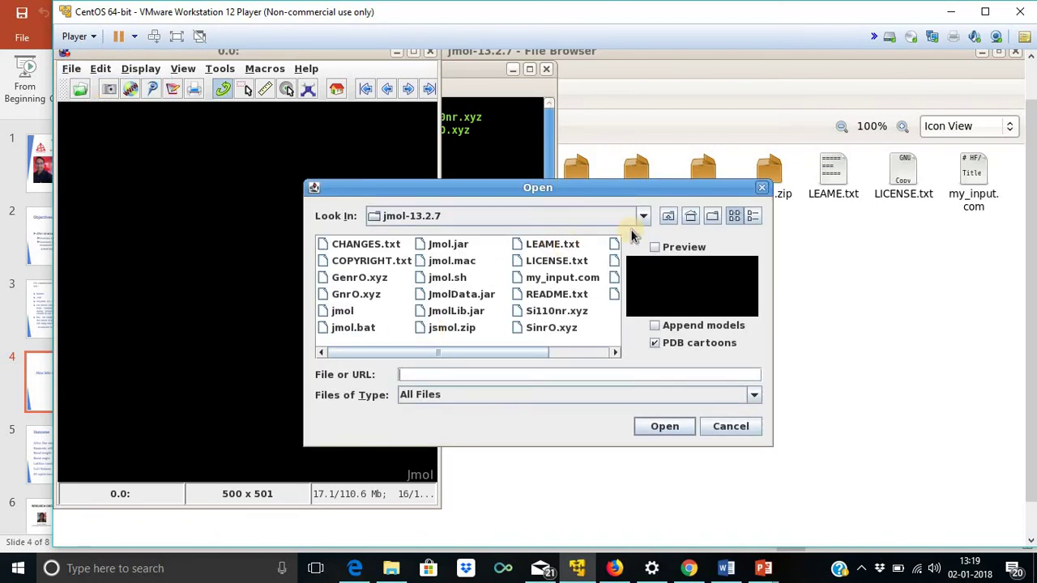
click(643, 216)
click(541, 262)
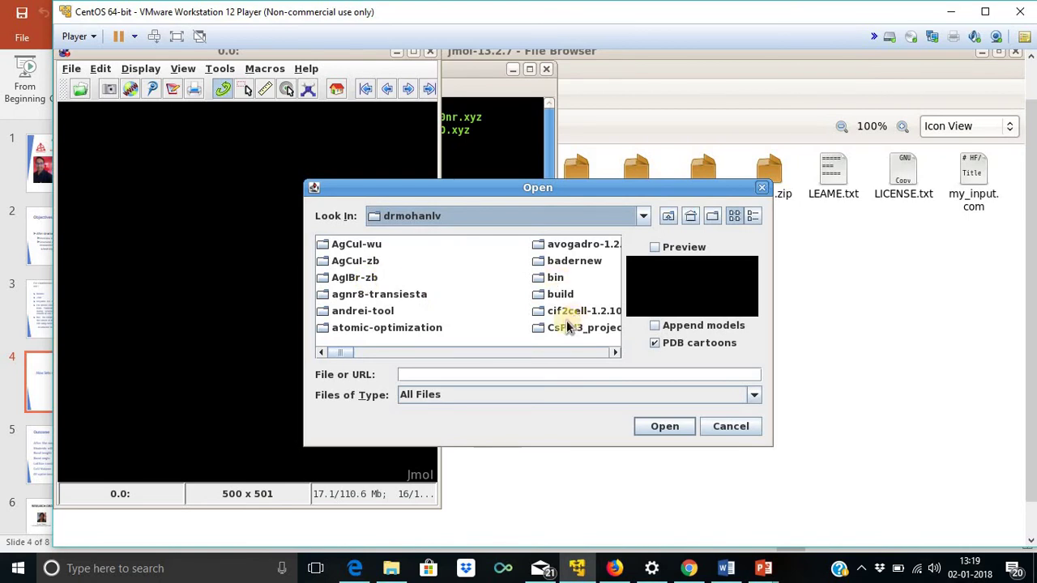
click(613, 353)
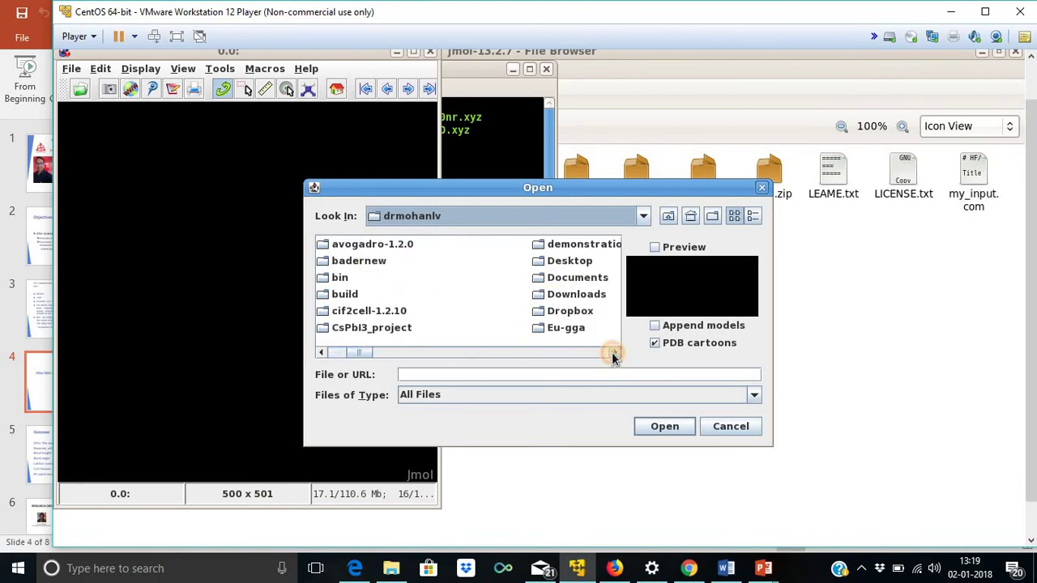
double_click(576, 244)
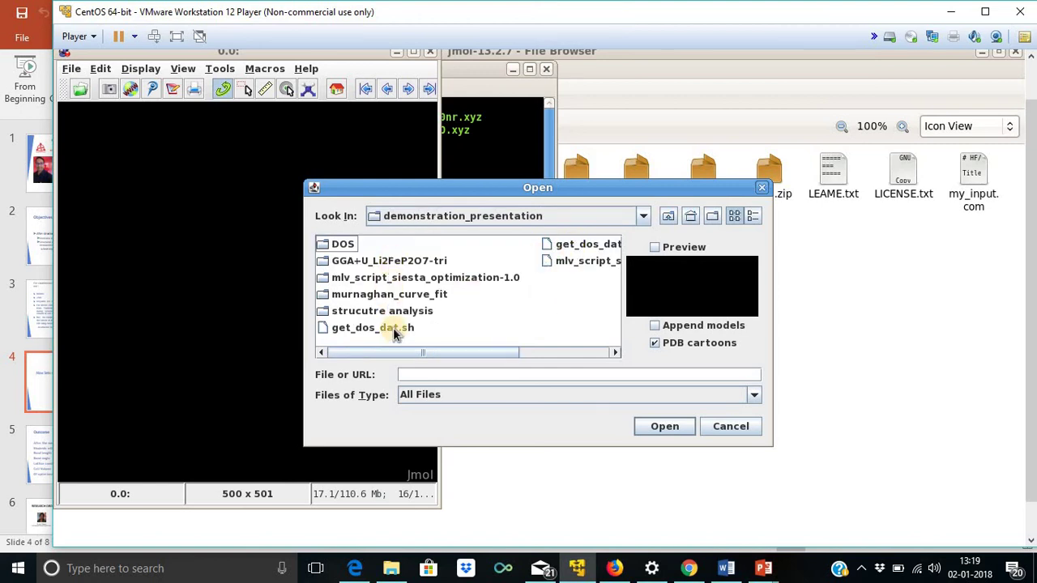
double_click(397, 314)
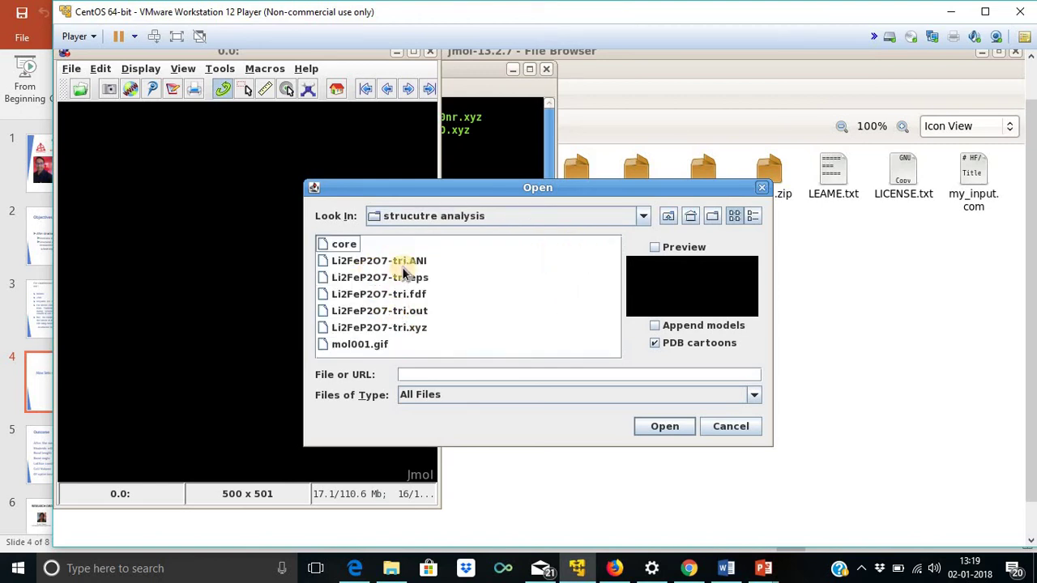
click(407, 328)
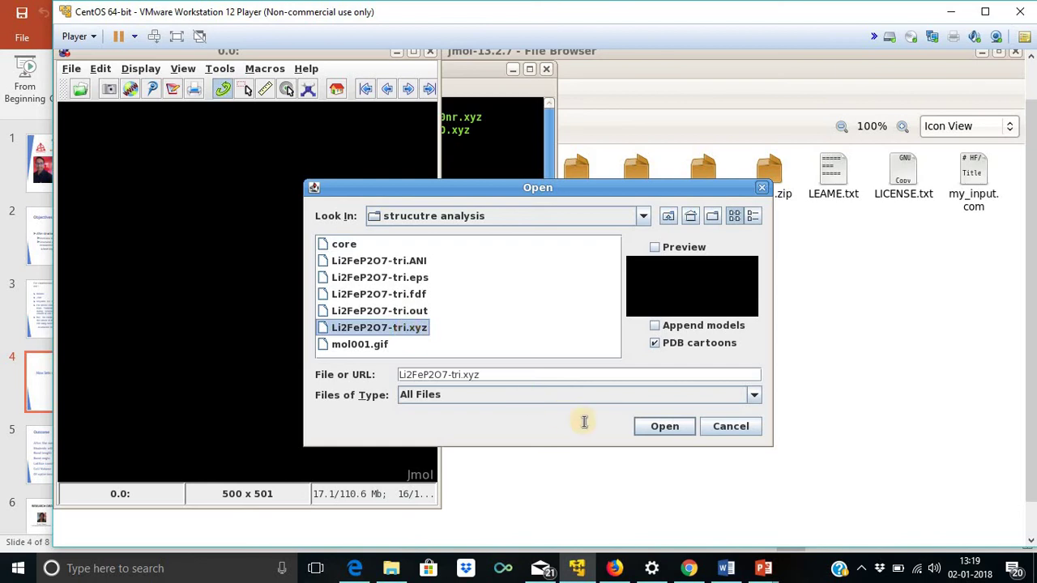
click(653, 427)
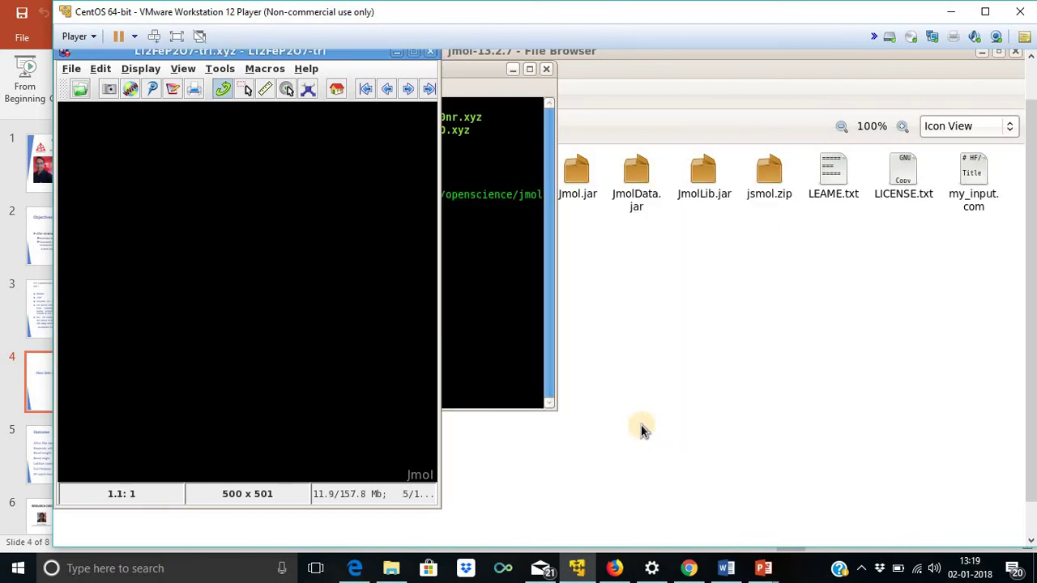
Step: Label all atoms of the Li2FeP2O7-tri structure with their element symbols
click(134, 69)
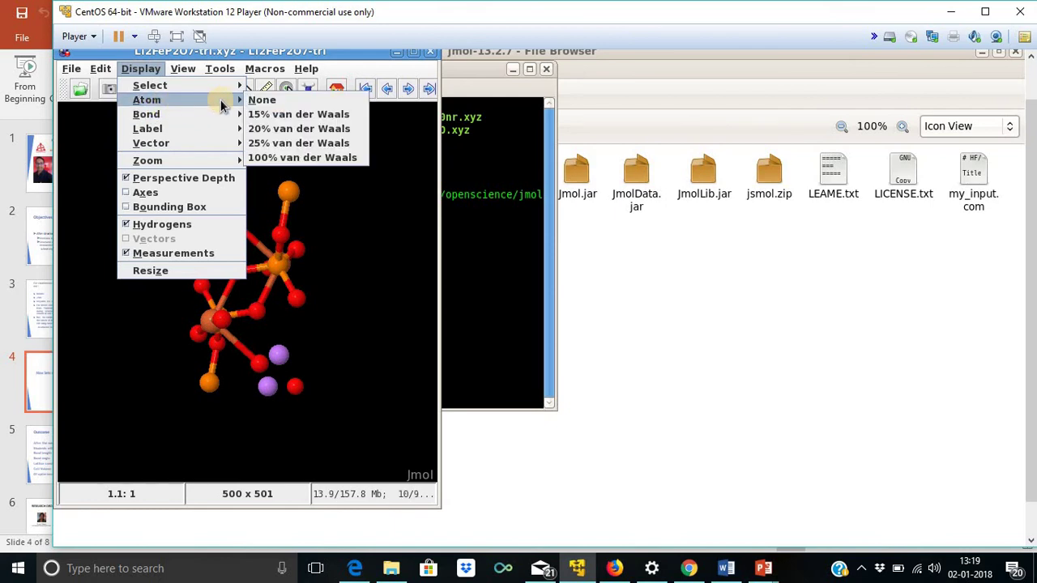
mouse_move(175, 95)
mouse_move(171, 129)
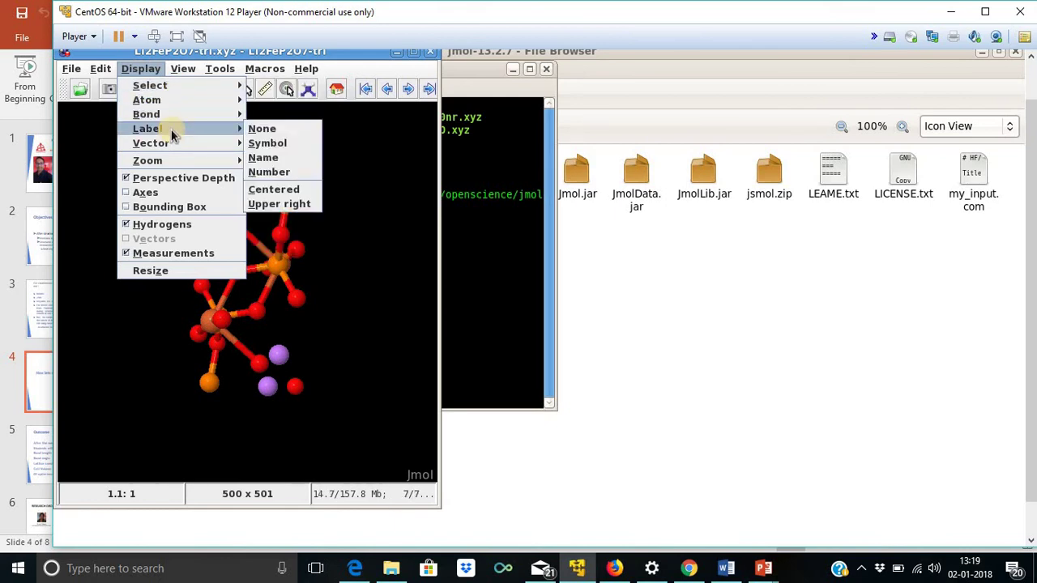
click(265, 145)
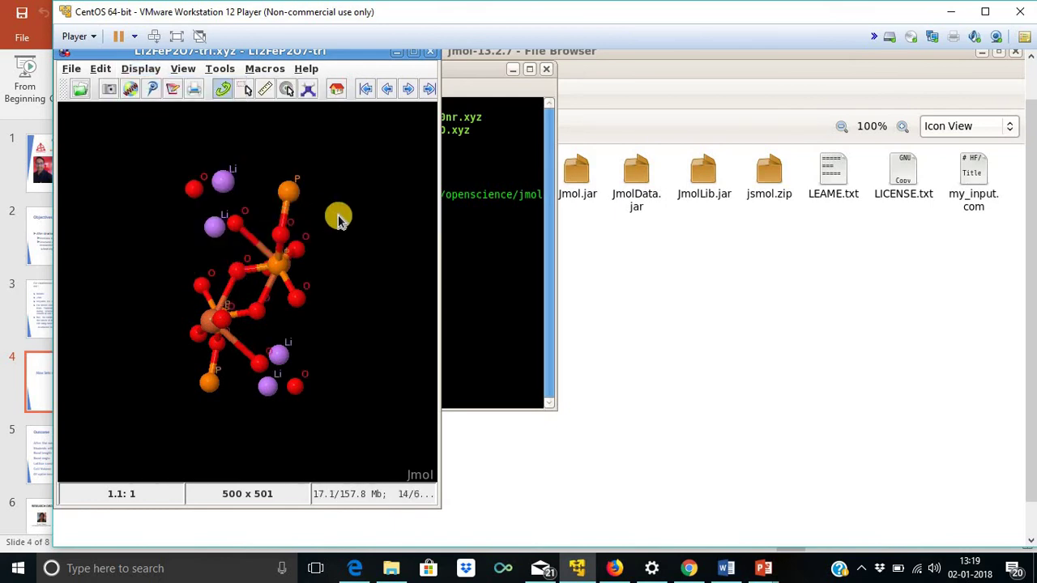
Step: Show the bounding box around the structure and rotate the model to see it from another angle
click(130, 69)
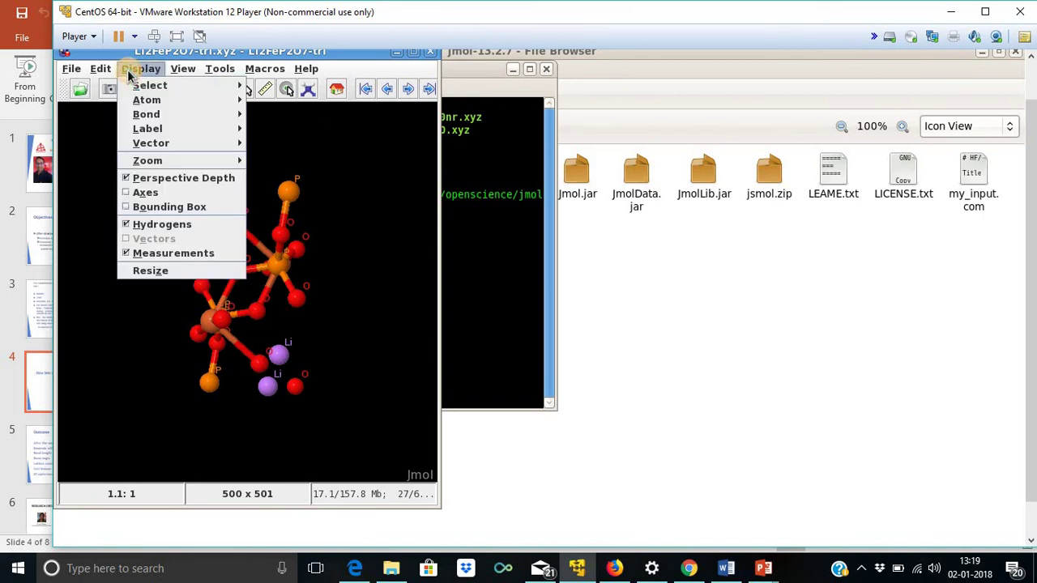
mouse_move(149, 151)
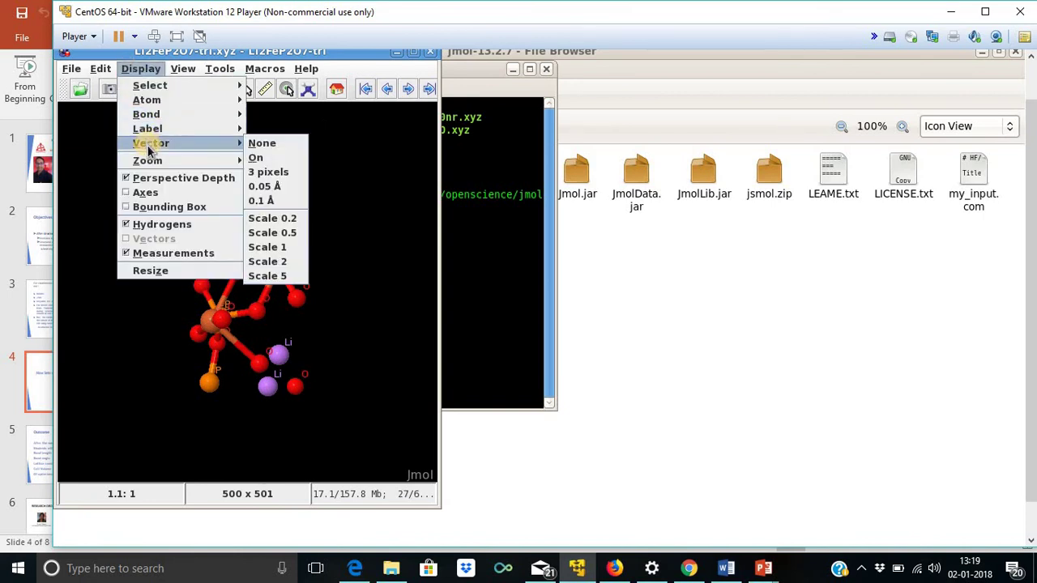
click(144, 208)
drag(327, 266, 354, 235)
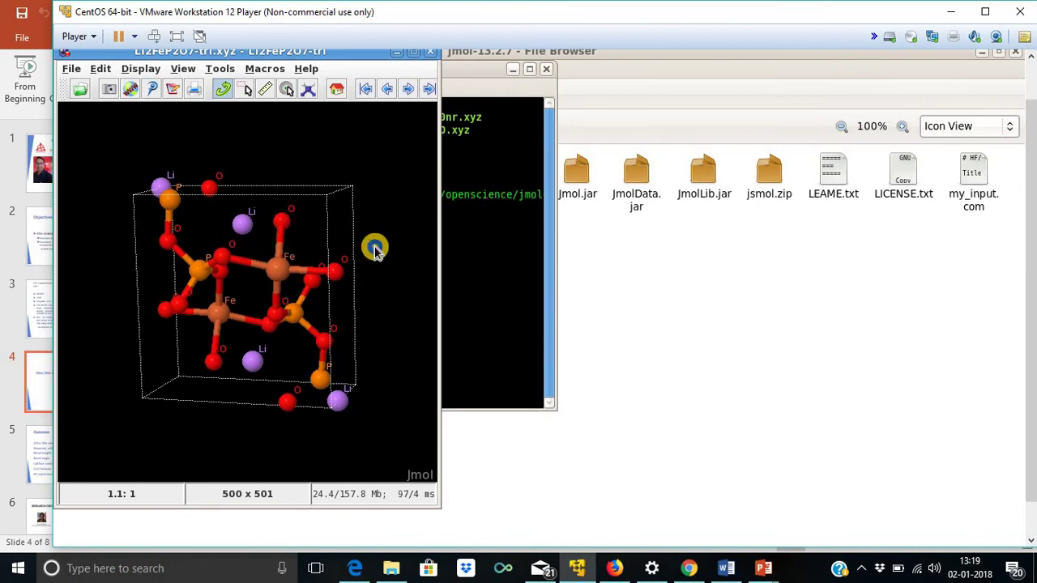
Step: Set the background color of the structure view to white and rotate the model to face the Fe–O bonds
right_click(376, 248)
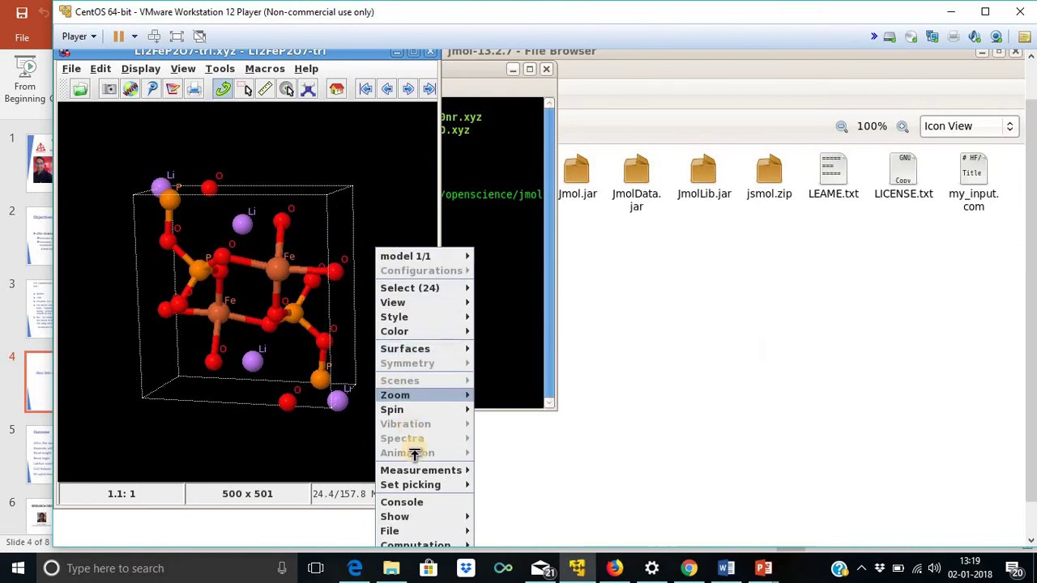
scroll(373, 417, up, 1)
right_click(410, 304)
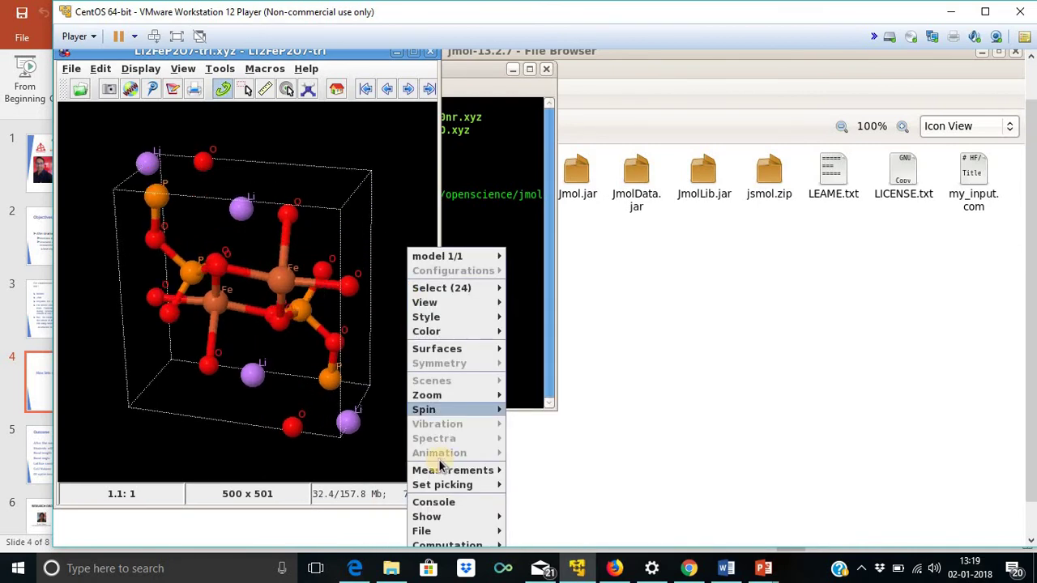
mouse_move(463, 335)
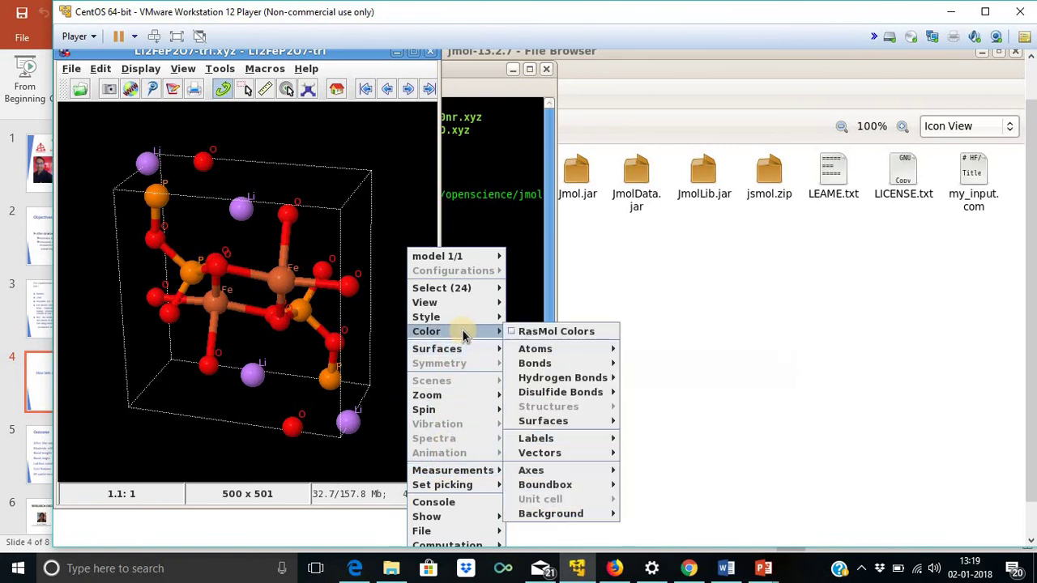
mouse_move(591, 516)
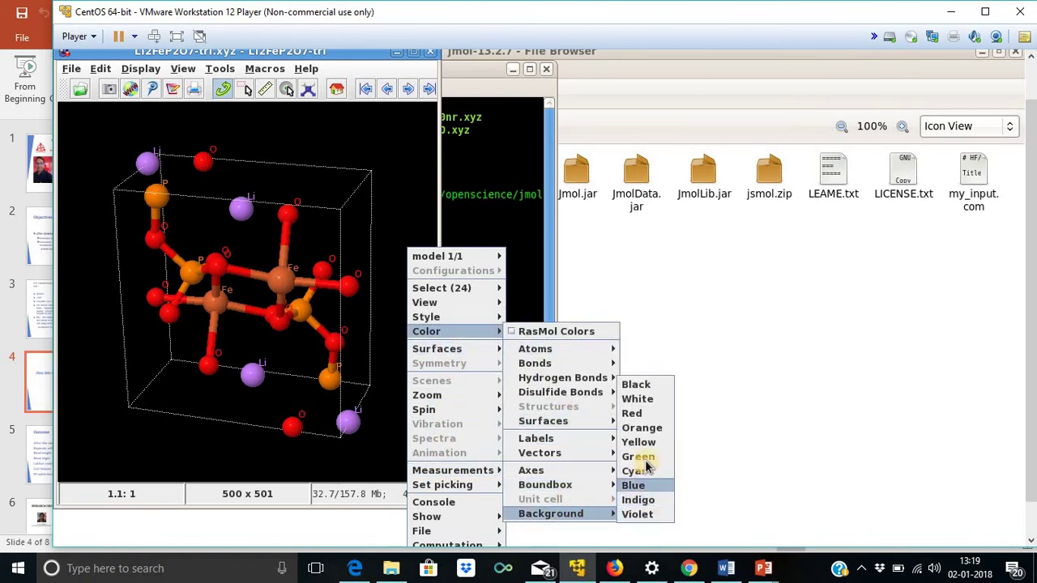
click(637, 398)
drag(361, 272, 375, 306)
drag(181, 333, 255, 328)
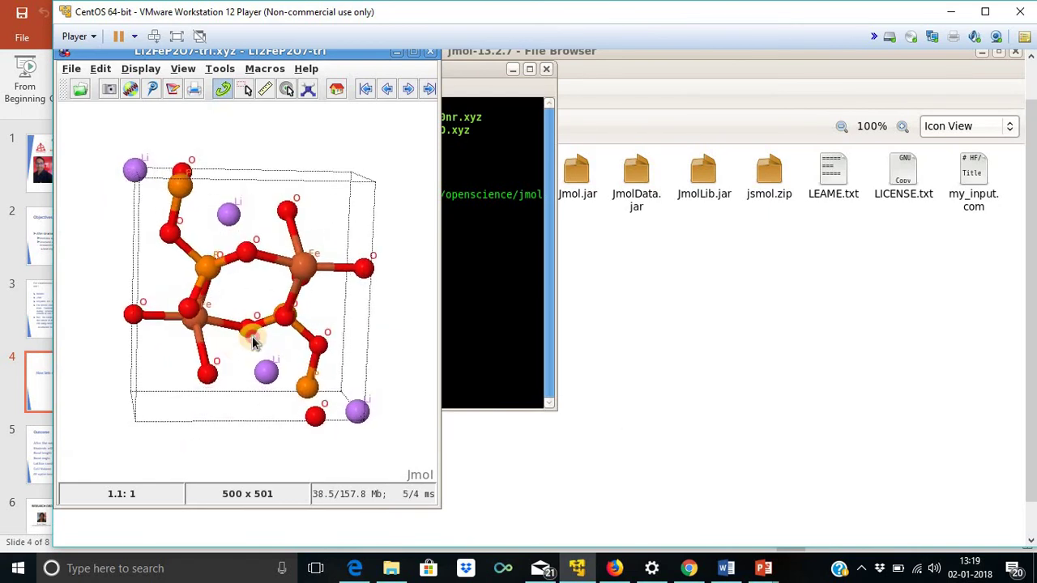
Step: Measure the bond length between the Fe5 atom and its neighboring O16 atom
click(262, 91)
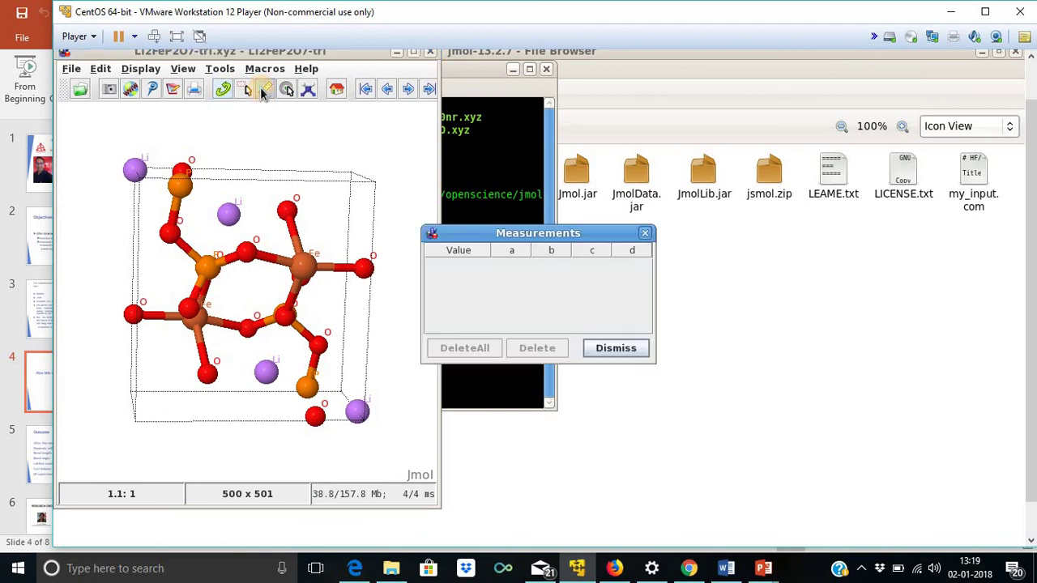
click(301, 265)
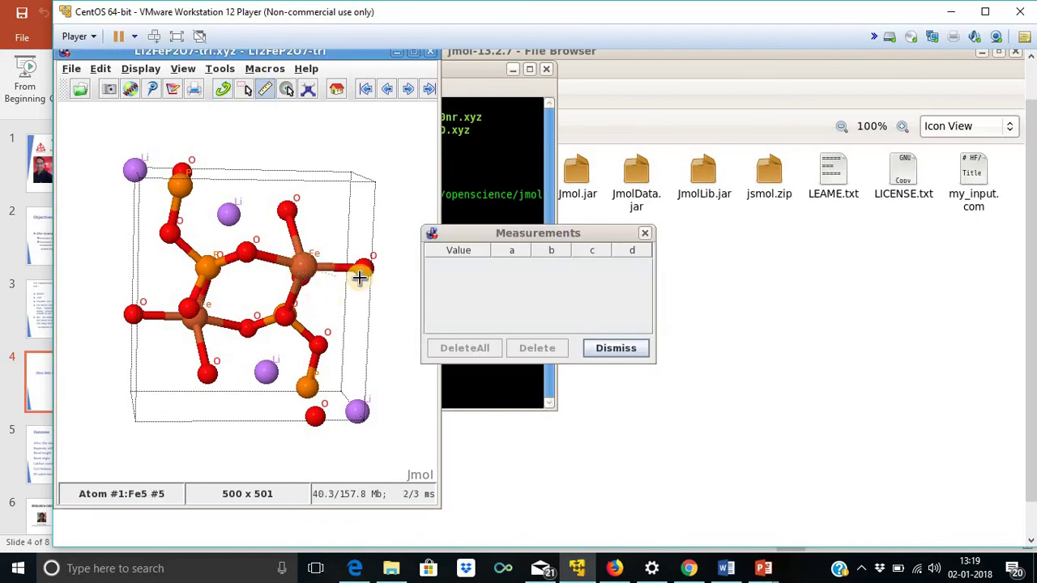
click(364, 268)
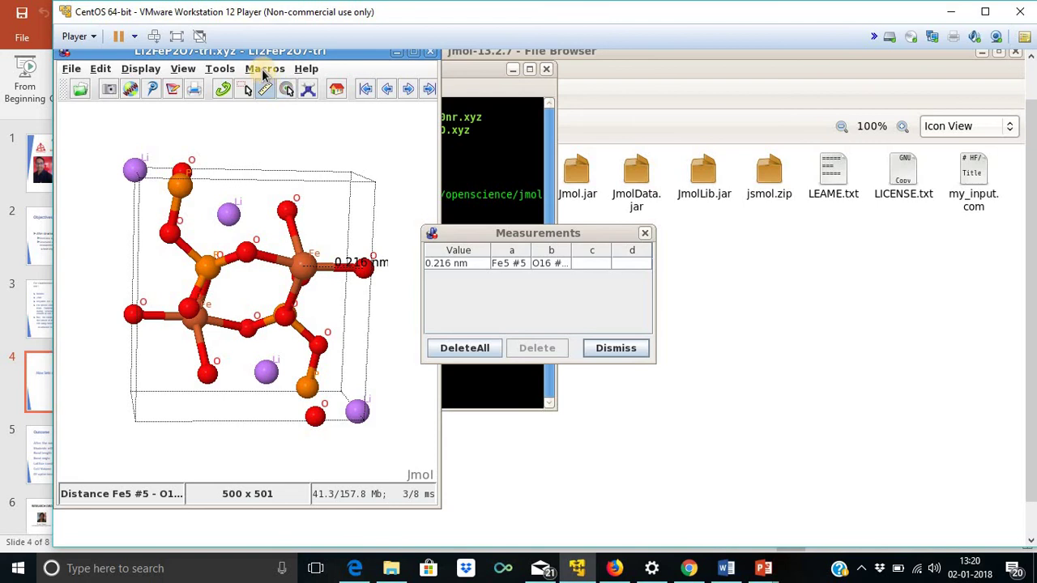
Step: Try to switch the distance units of the measurement to Angstroms 1E-10
click(136, 70)
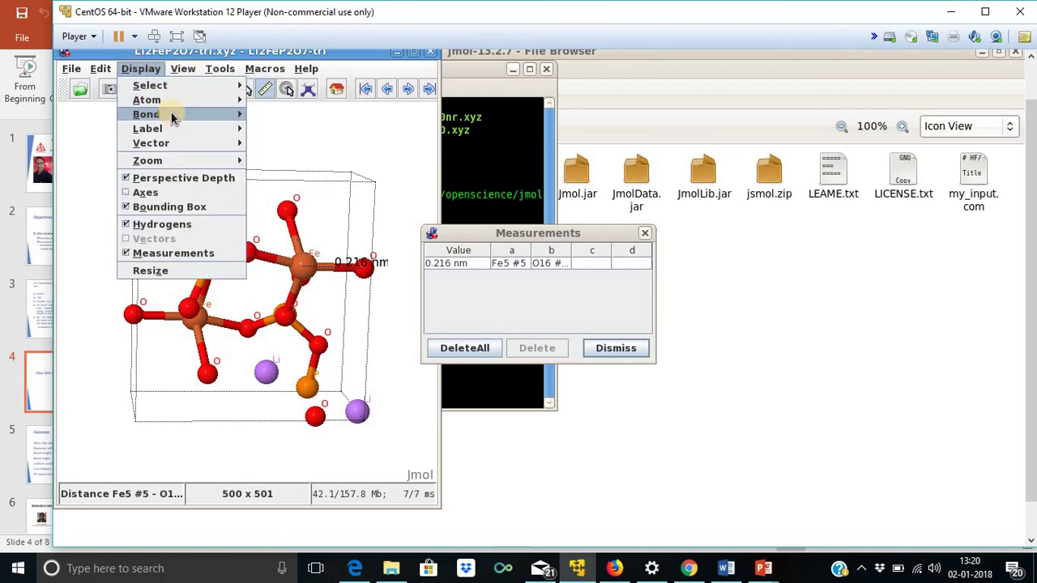
mouse_move(171, 113)
click(220, 69)
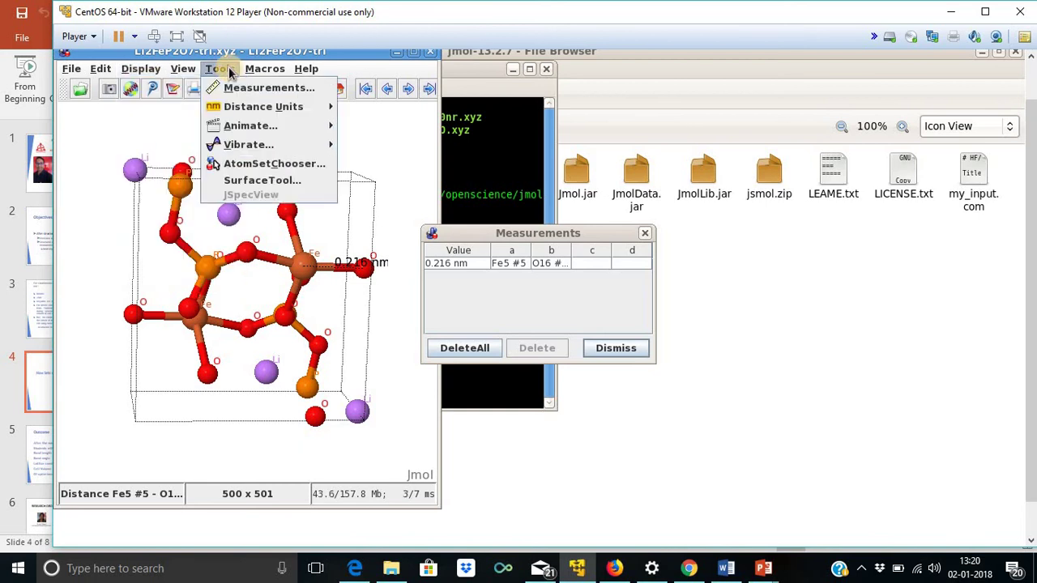
mouse_move(243, 108)
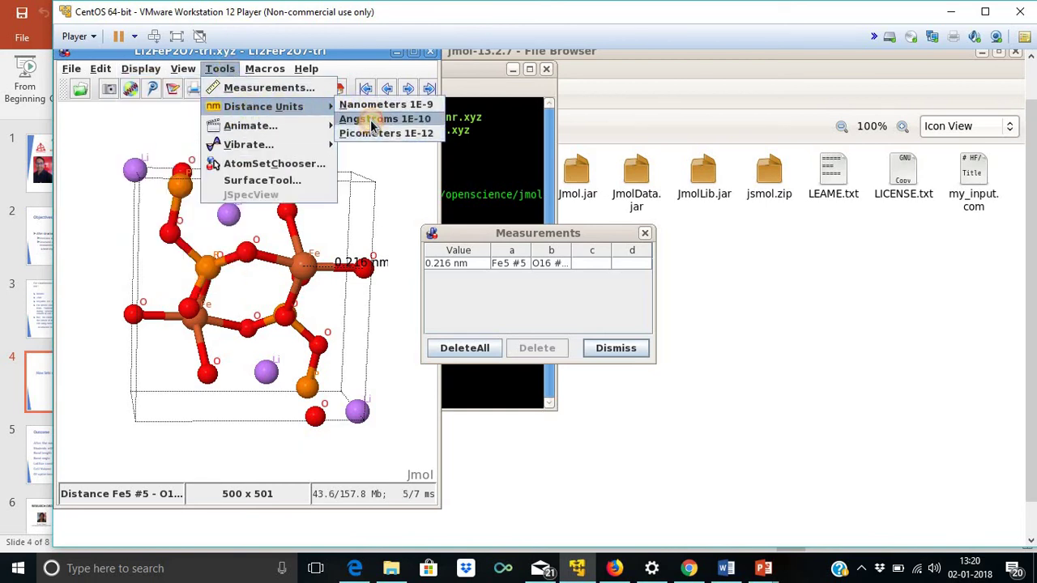
click(375, 119)
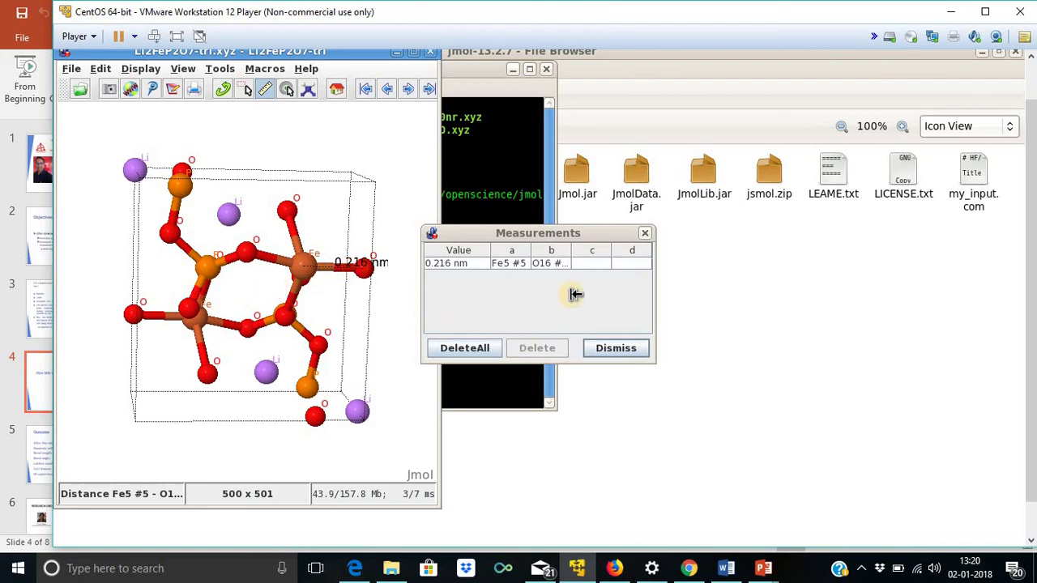
Step: Close the measurements list, exit Jmol with confirmation, and move the terminal window toward the middle of the desktop
click(643, 235)
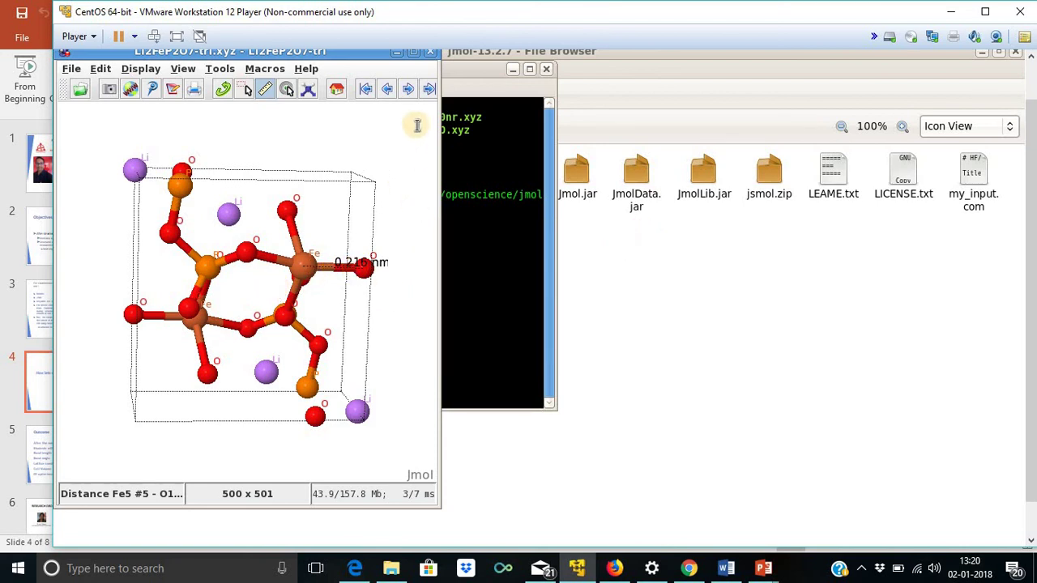
click(430, 52)
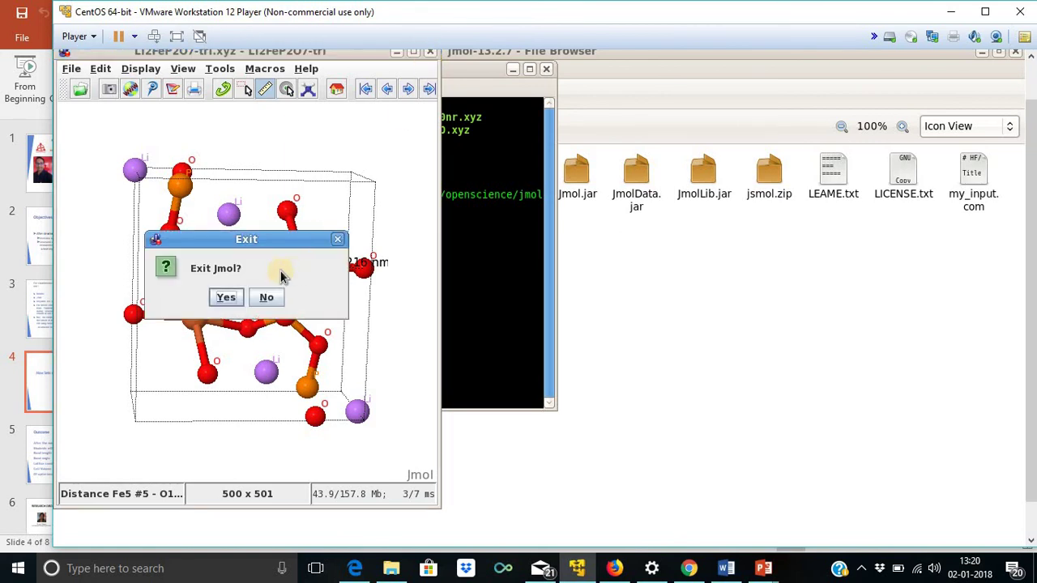
click(226, 298)
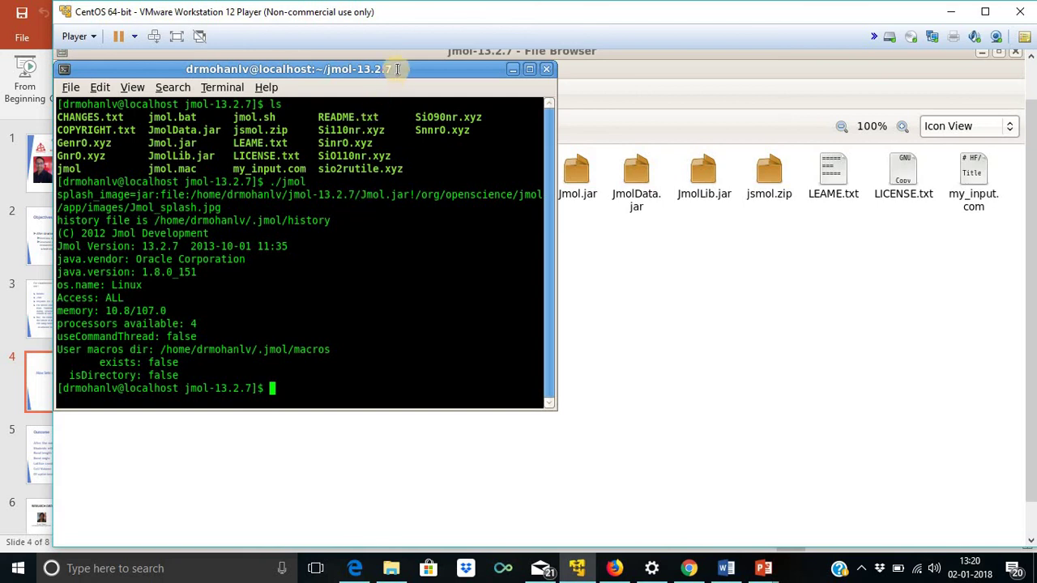
drag(397, 69, 675, 116)
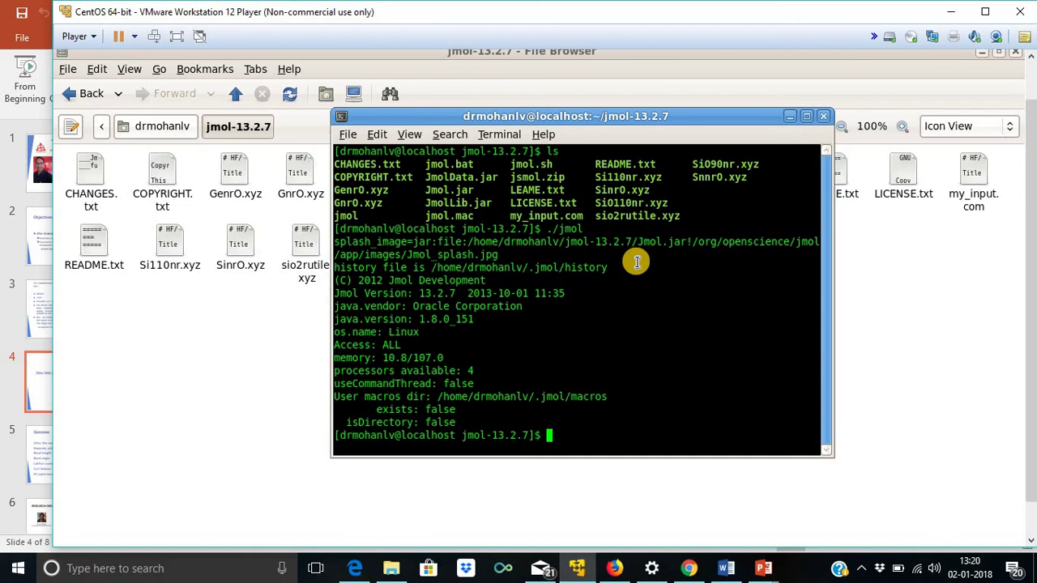
Step: Minimize the virtual machine and show the Outcome slide of the lecture in PowerPoint
click(954, 19)
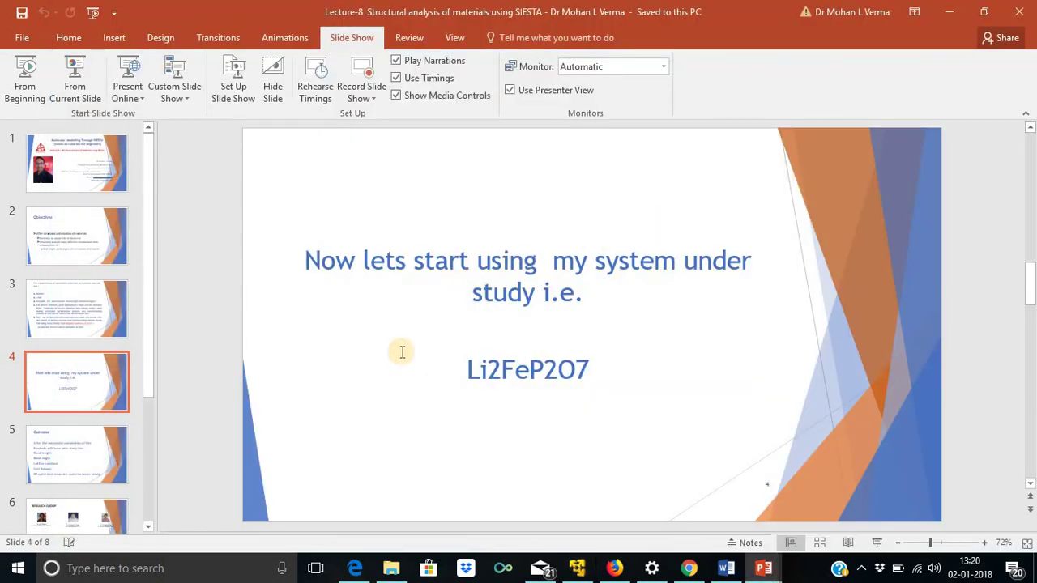
click(50, 461)
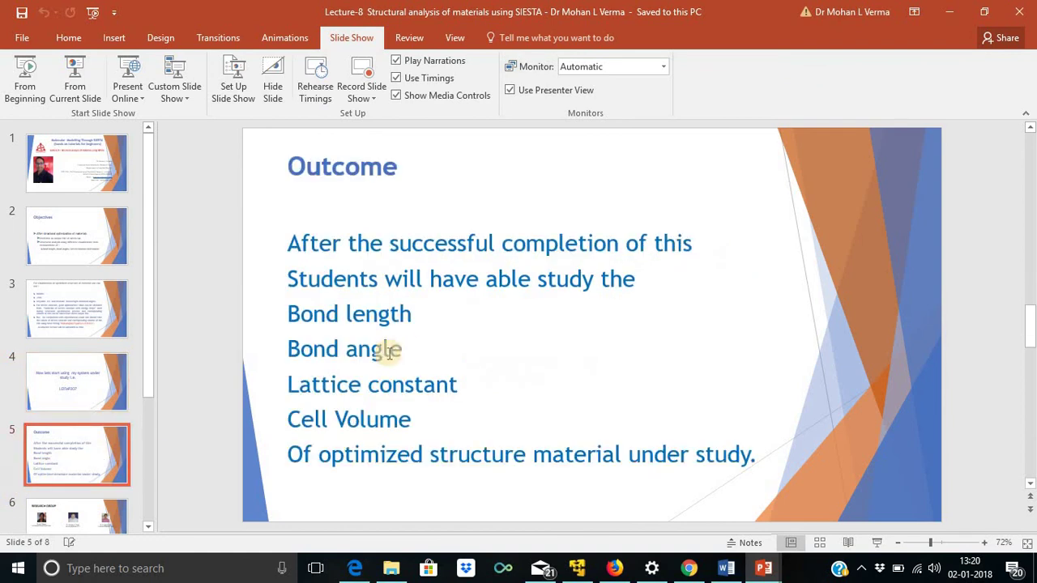
right_click(528, 319)
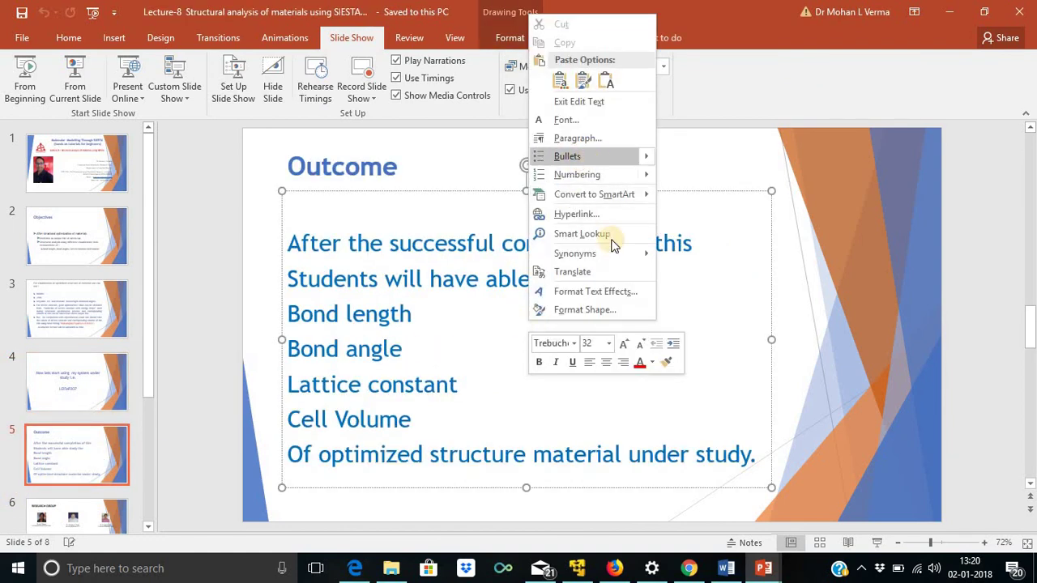